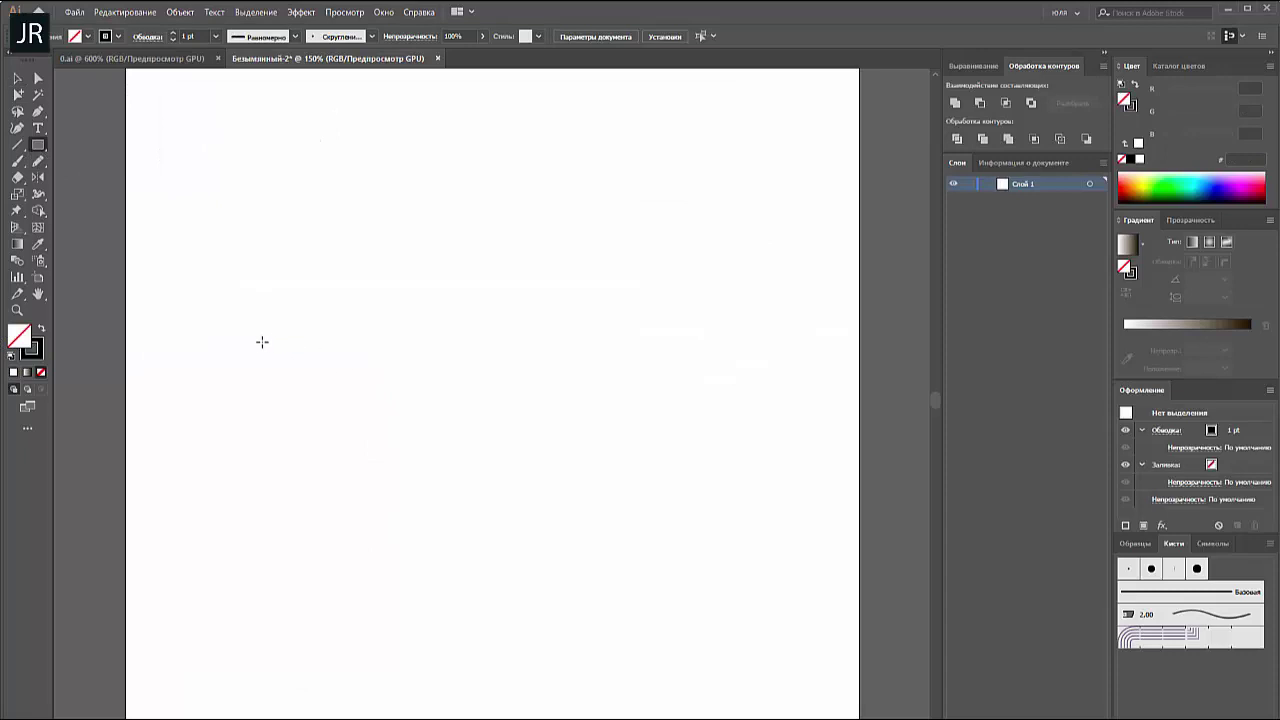
Draw a long thin tabletop bar with a red fill and no outline
drag(254, 345, 752, 353)
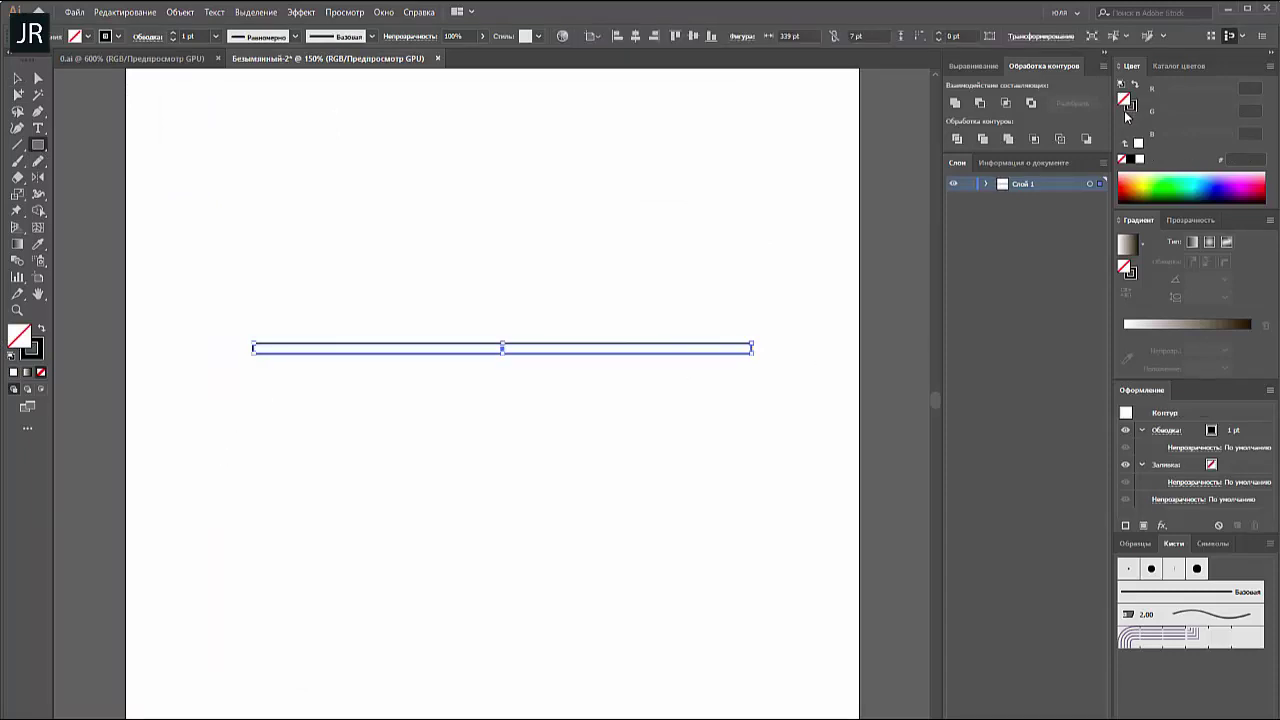
click(1121, 159)
click(1118, 197)
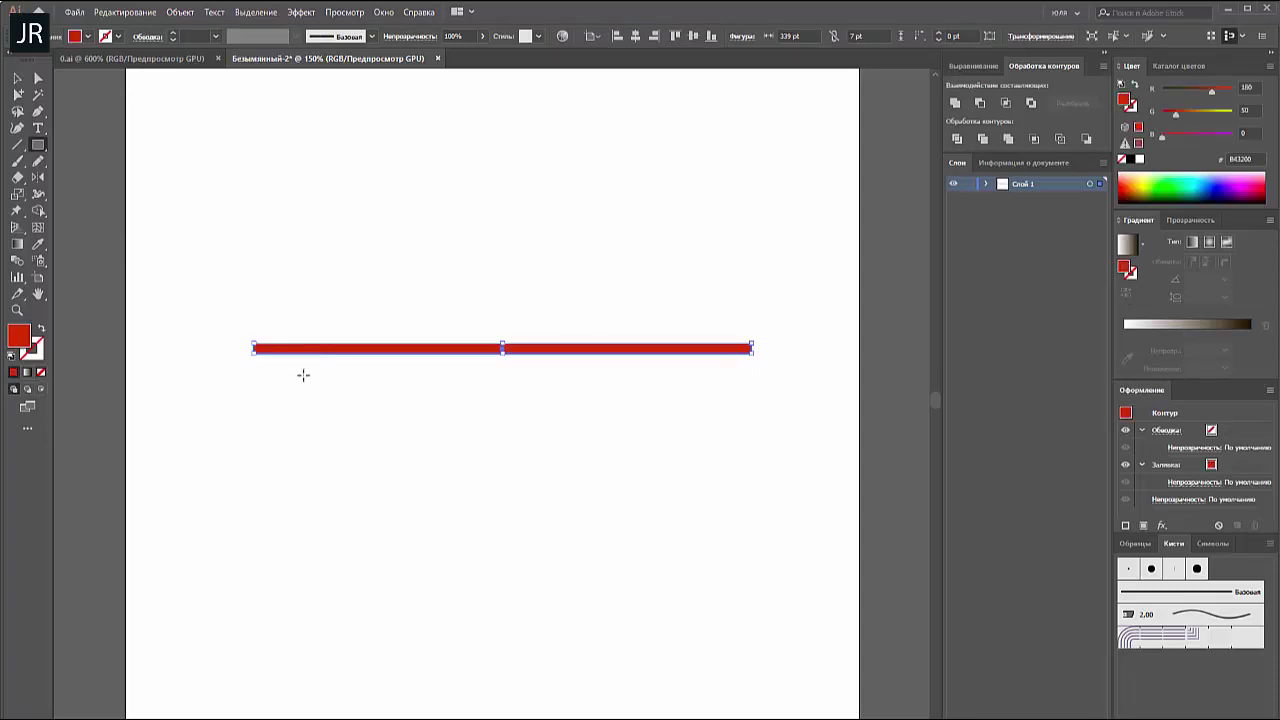
Draw a thin leg under the tabletop's left end and mirror a copy into an A-shape
mouse_move(308, 354)
mouse_down()
mouse_move(311, 594)
mouse_move(306, 516)
mouse_up()
key(v)
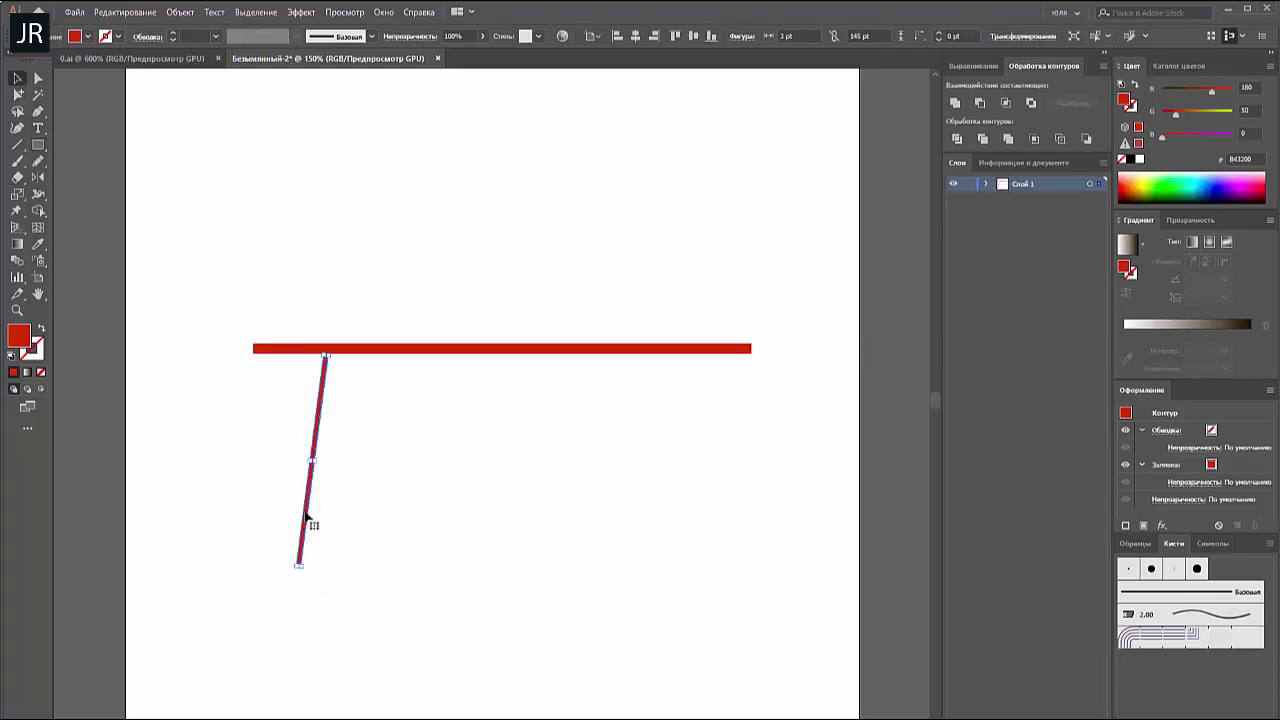
key(shift+m)
key(o)
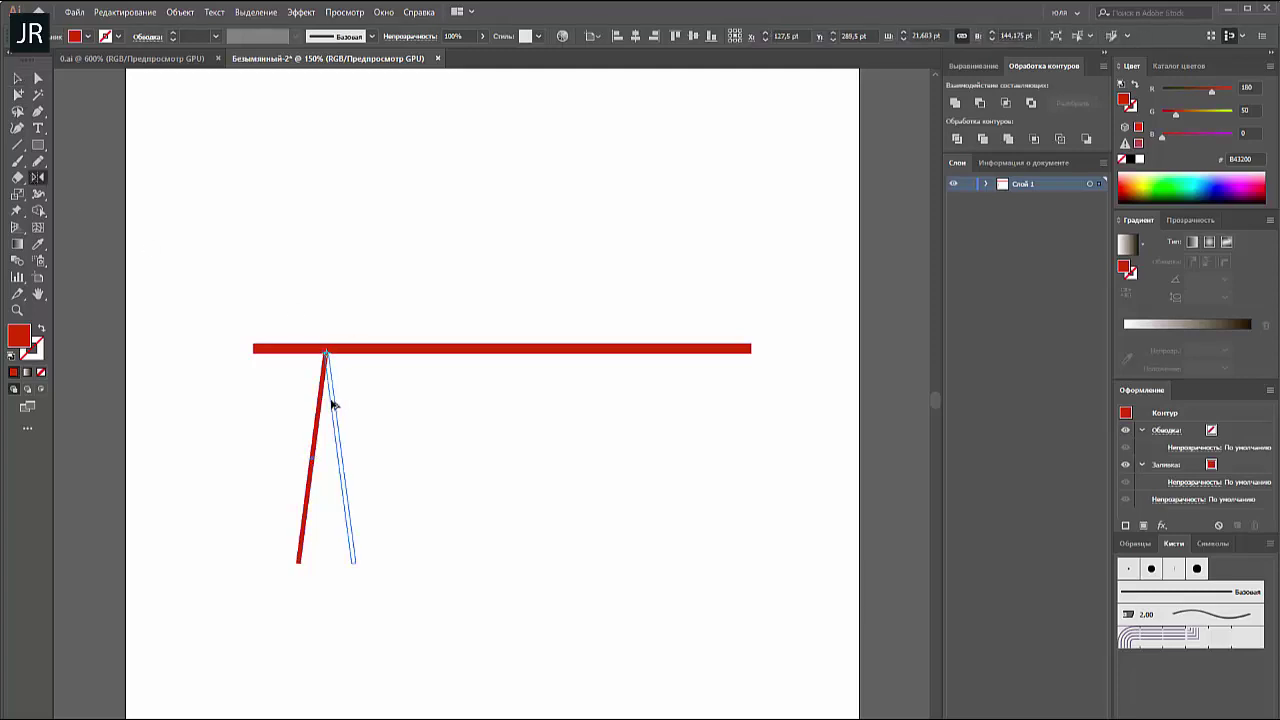
drag(321, 405, 334, 406)
click(17, 78)
Glance at the planning table document, then group the two left legs together
click(190, 75)
click(188, 62)
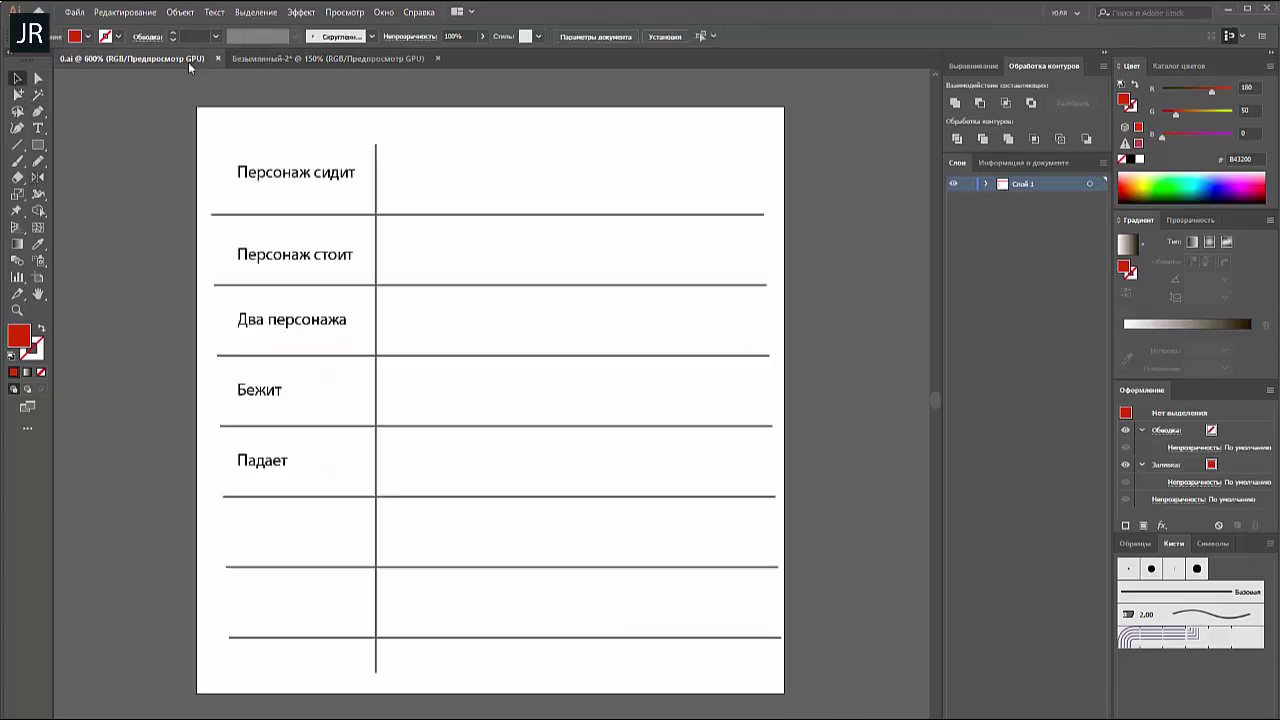
click(327, 60)
mouse_move(280, 447)
mouse_down()
mouse_move(349, 477)
mouse_move(689, 477)
mouse_up()
key(ctrl+g)
Copy the leg pair and its crossbar to the tabletop's right end
click(535, 487)
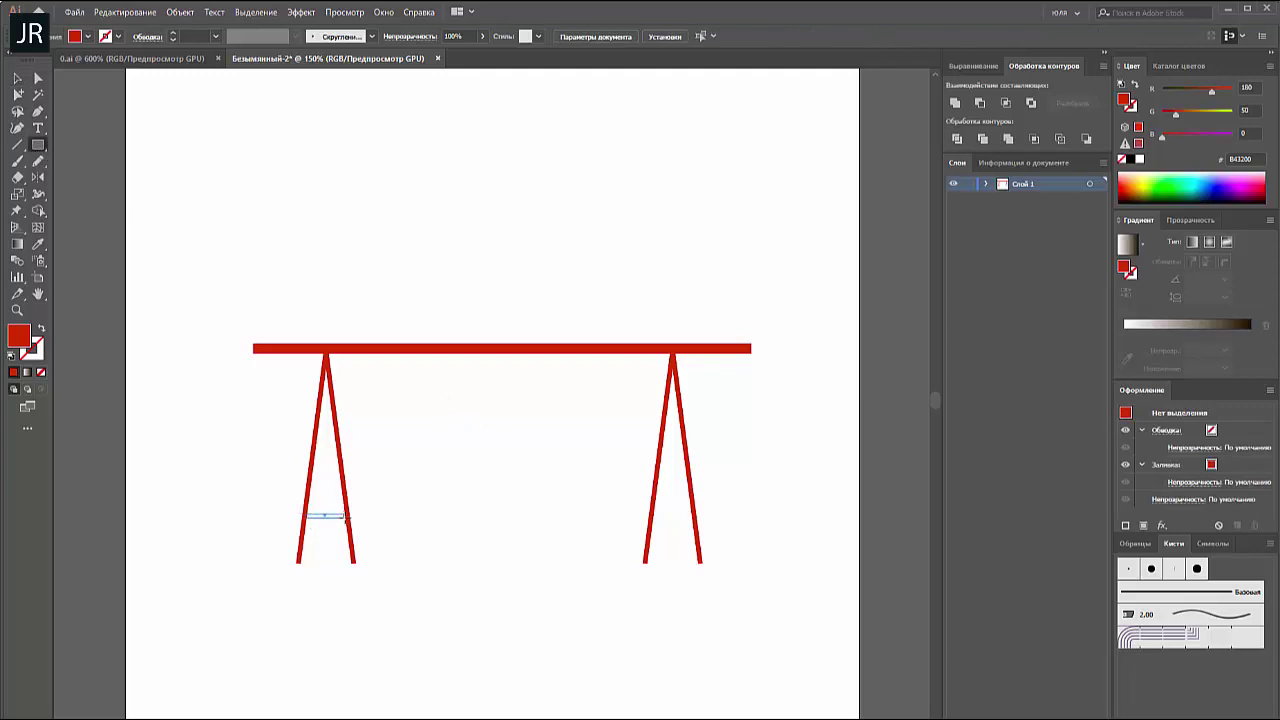
key(v)
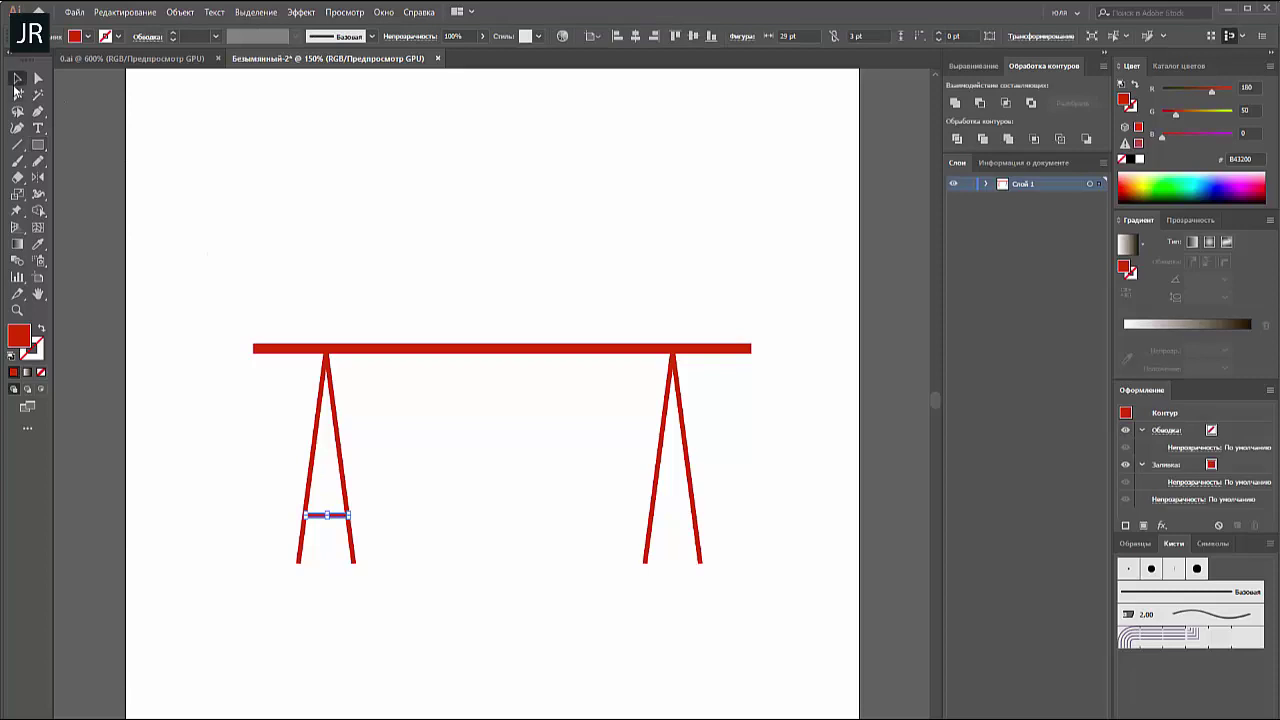
click(395, 578)
drag(633, 513, 680, 518)
Draw an egg-shaped body, small round head and wide oval seat, aligning head and body
key(m)
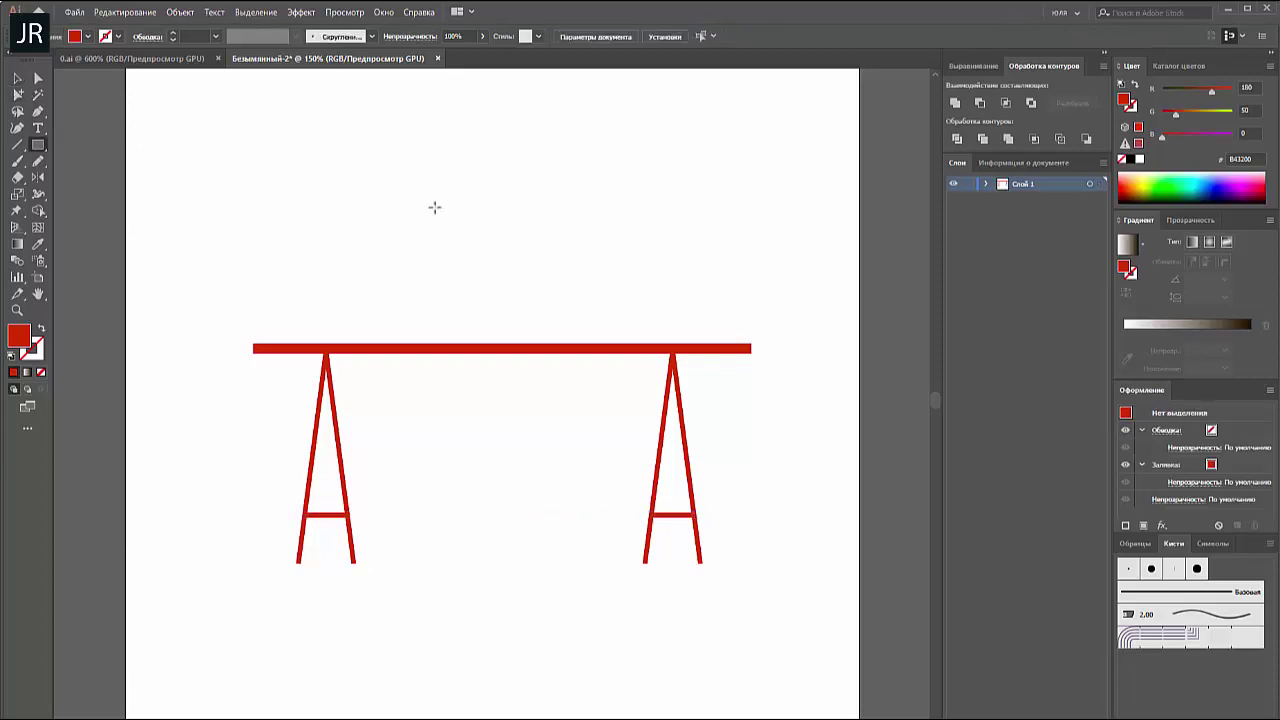
drag(386, 210, 491, 409)
drag(389, 172, 453, 212)
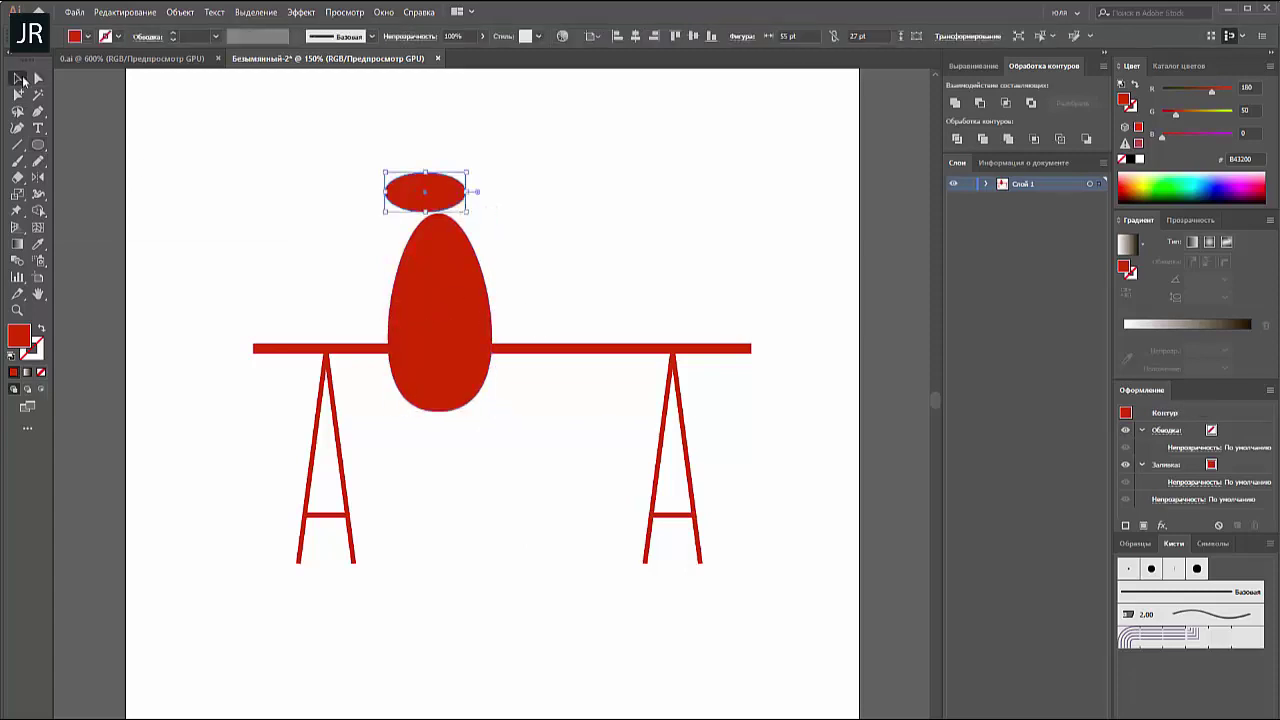
drag(390, 402, 558, 454)
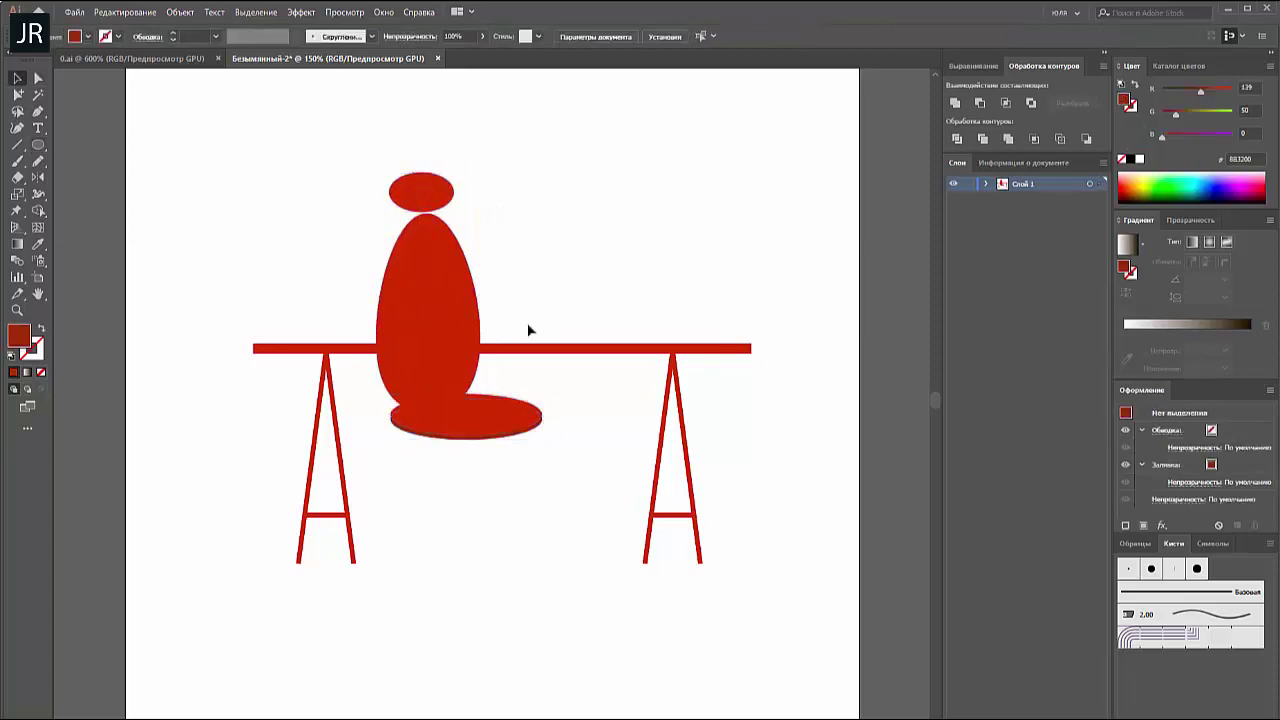
key(v)
drag(420, 274, 432, 274)
drag(421, 191, 430, 191)
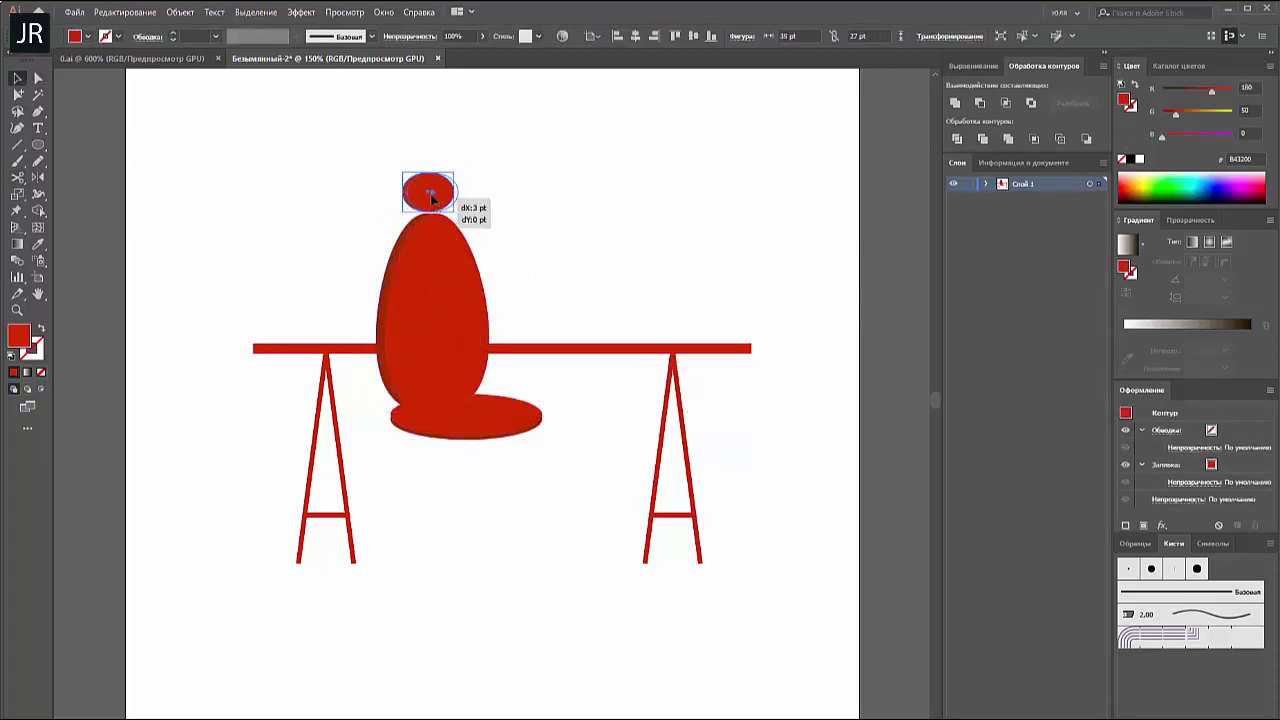
click(349, 214)
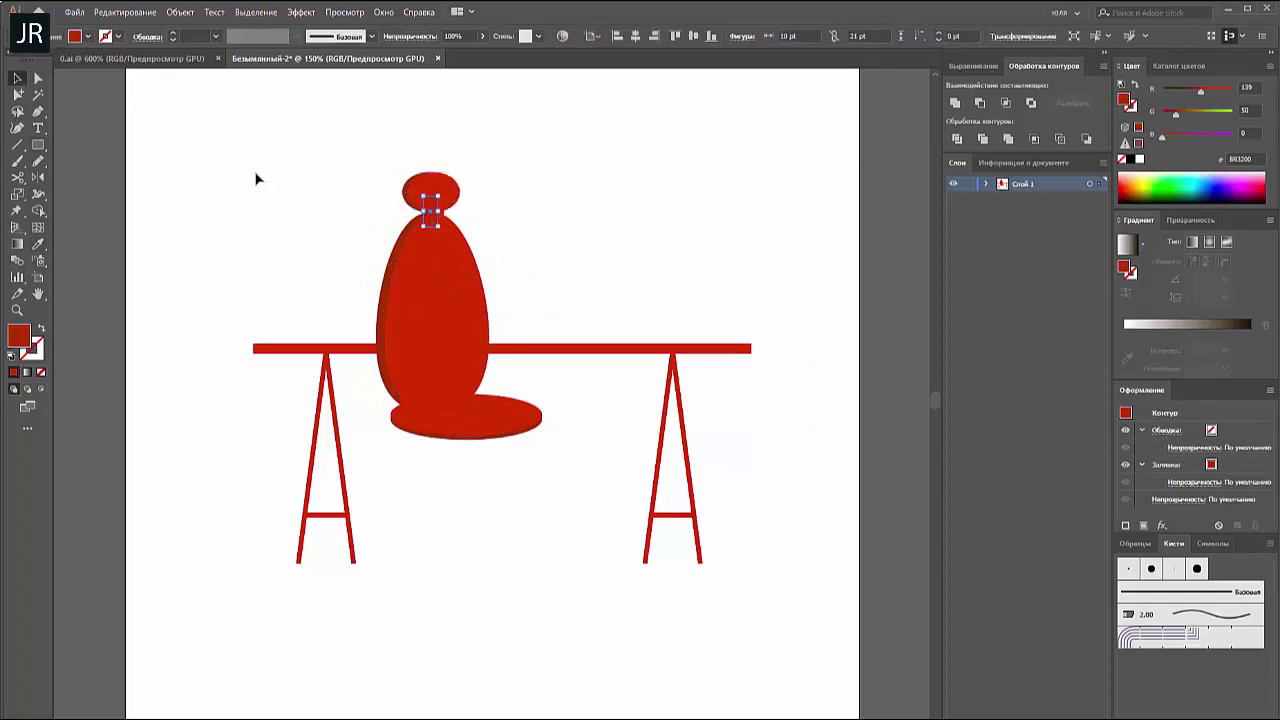
Draw the chair post and base, and bring the tabletop in front of the figure
drag(456, 428, 478, 530)
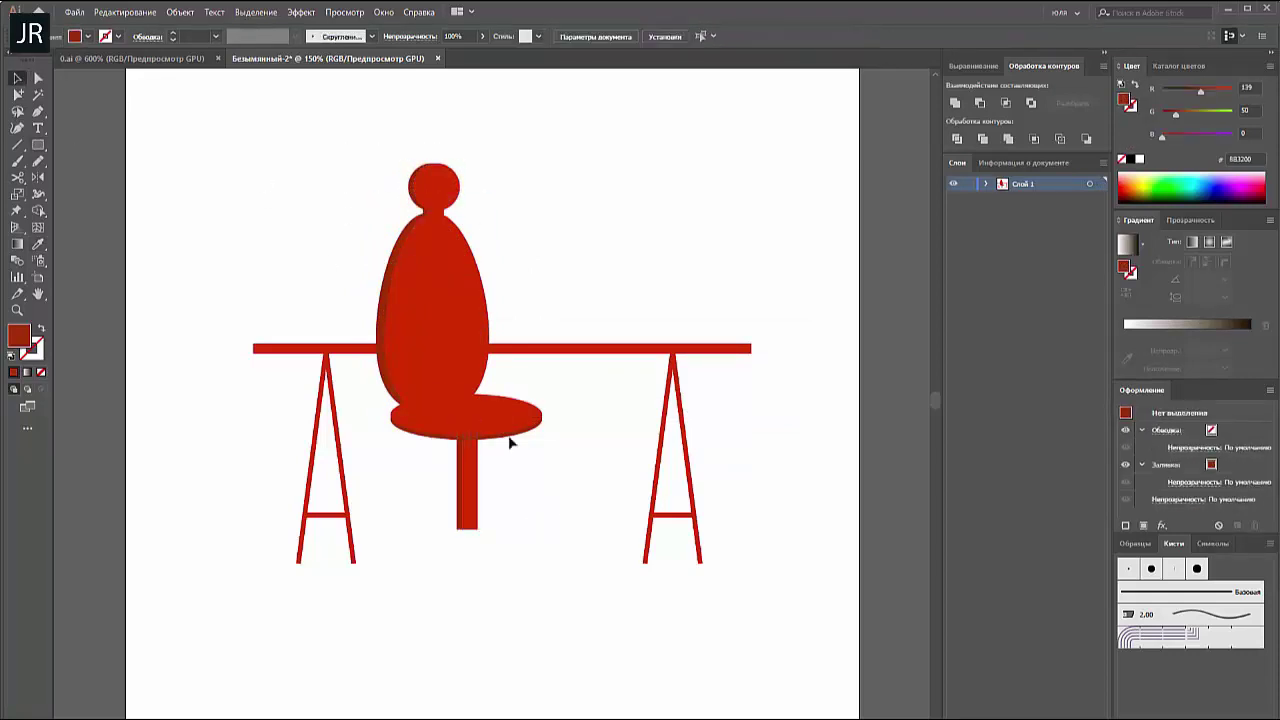
key(v)
click(604, 349)
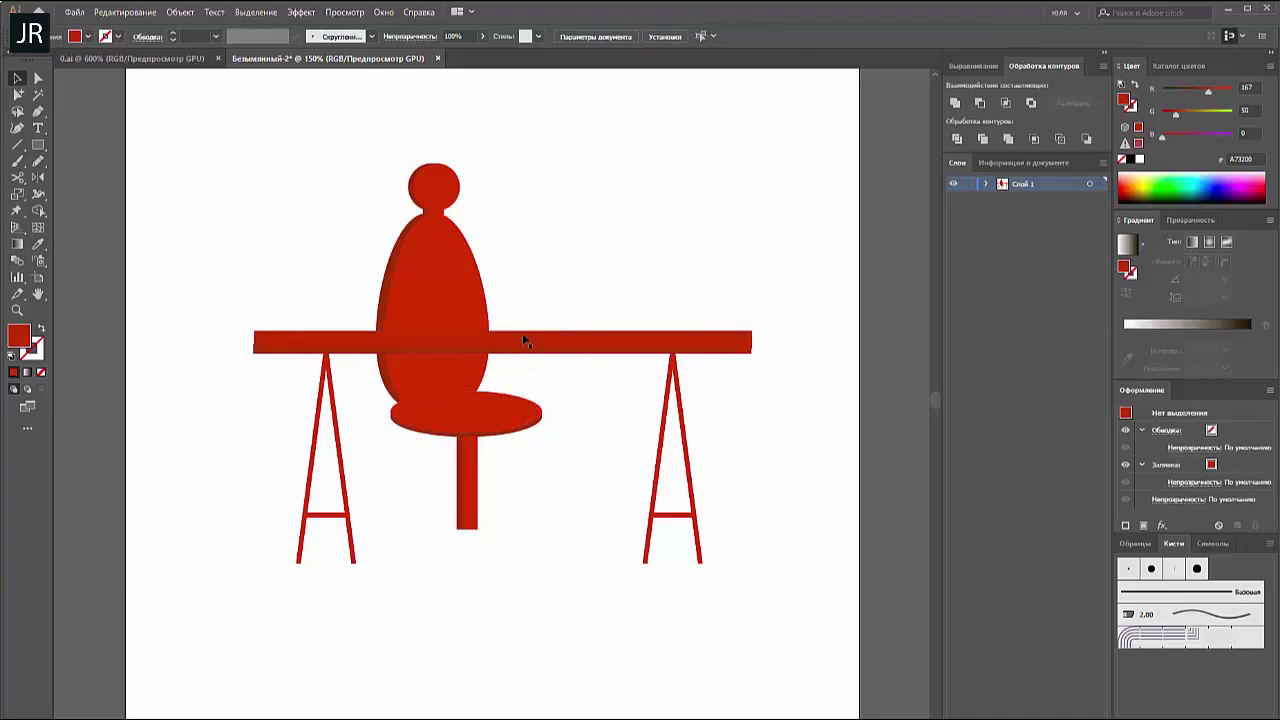
mouse_move(478, 492)
mouse_down()
mouse_move(418, 528)
mouse_move(465, 531)
mouse_move(414, 549)
mouse_up()
key(l)
Add a third wheel at the centre of the chair base
key(ctrl+minus)
key(v)
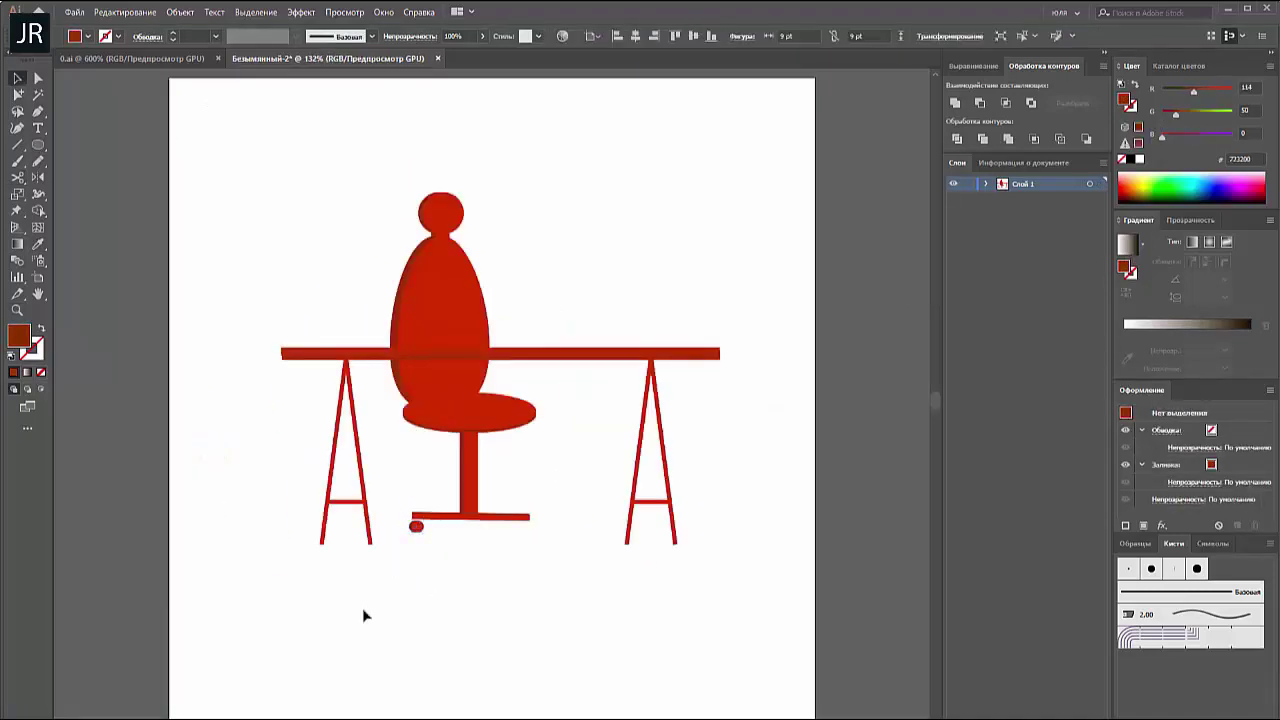
click(418, 527)
drag(475, 530, 471, 526)
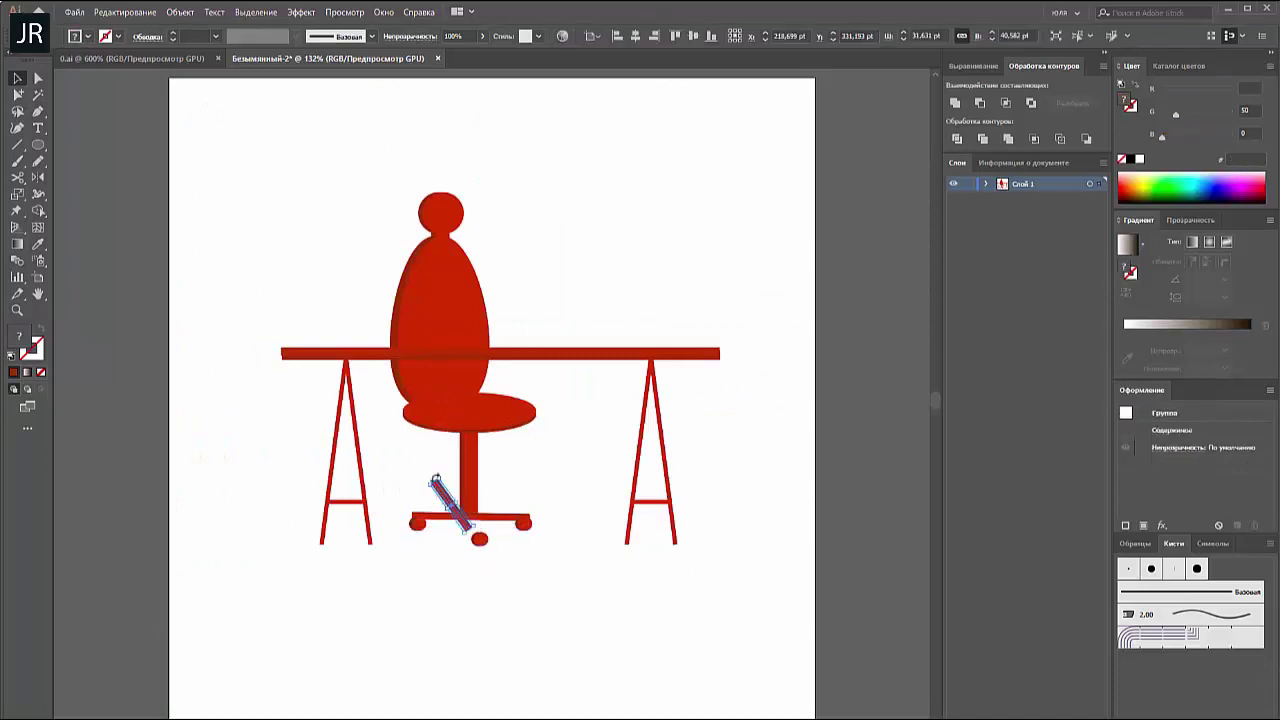
Nudge the table up, then draw a dark red monitor screen and lower it onto the desk
click(637, 509)
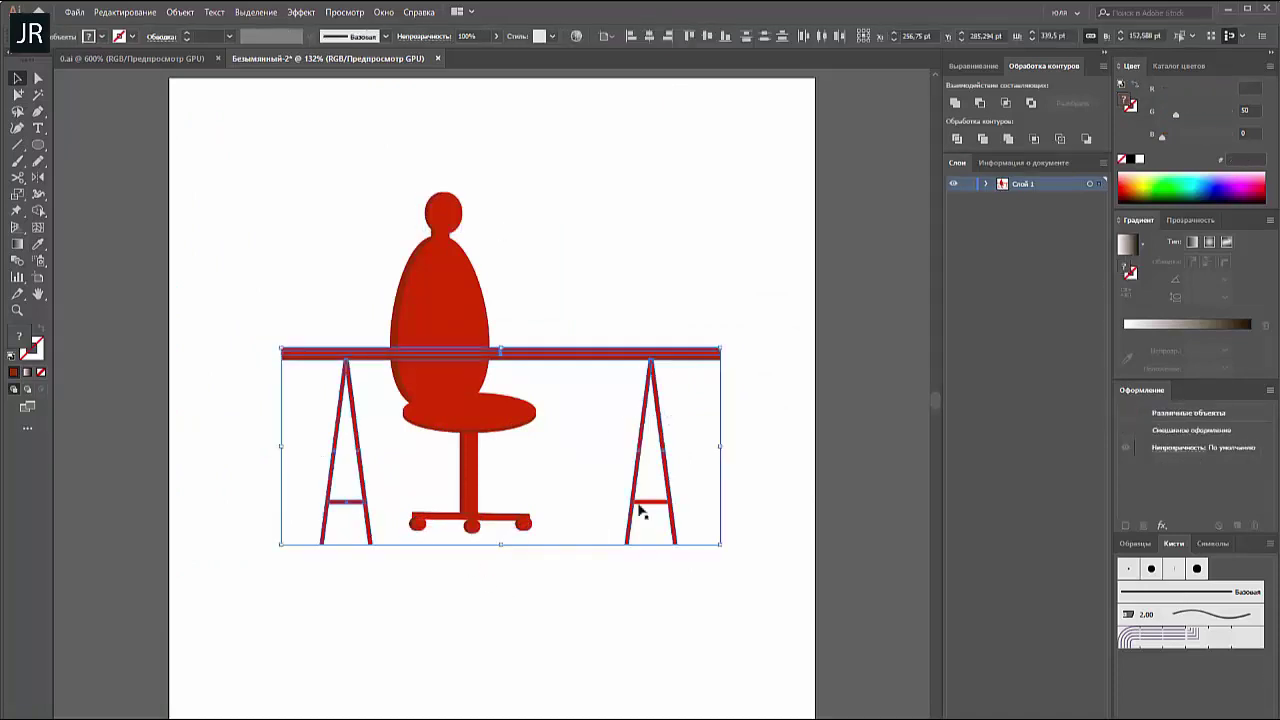
drag(637, 509, 624, 502)
click(560, 320)
key(m)
drag(516, 153, 719, 274)
drag(517, 156, 510, 146)
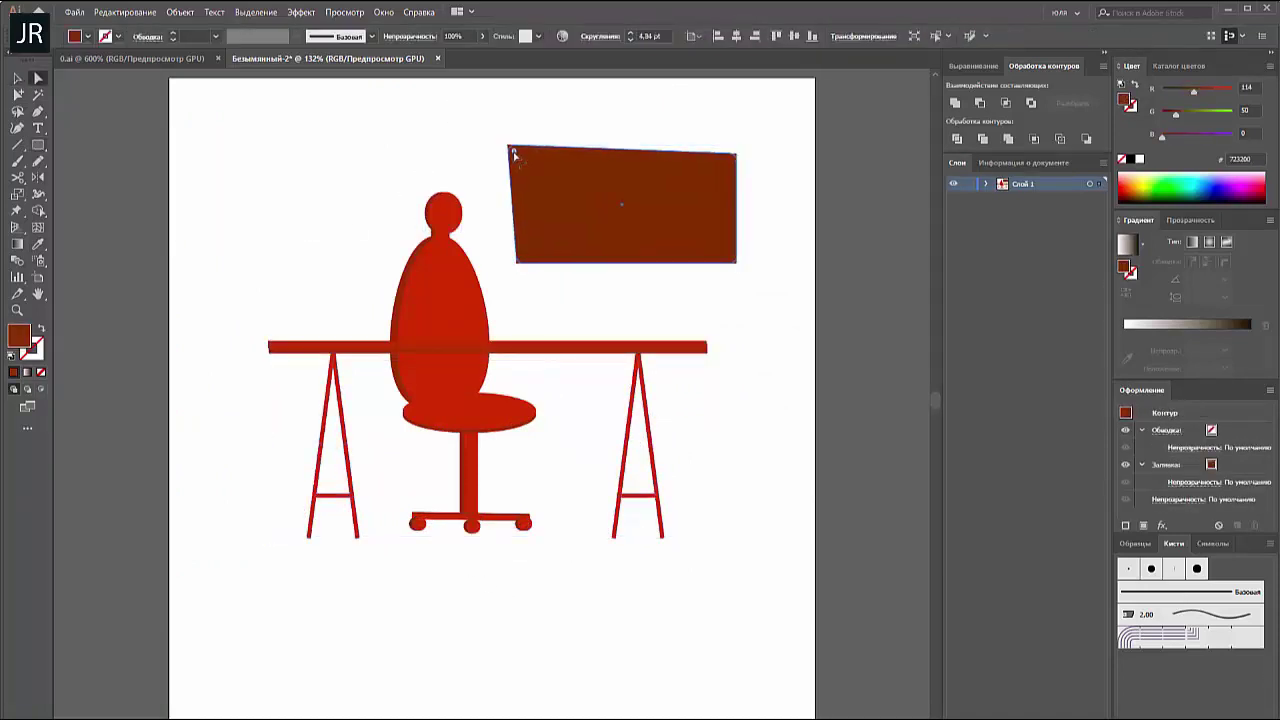
key(v)
drag(1193, 91, 1203, 94)
mouse_move(625, 205)
mouse_down()
mouse_move(599, 267)
mouse_move(627, 341)
mouse_up()
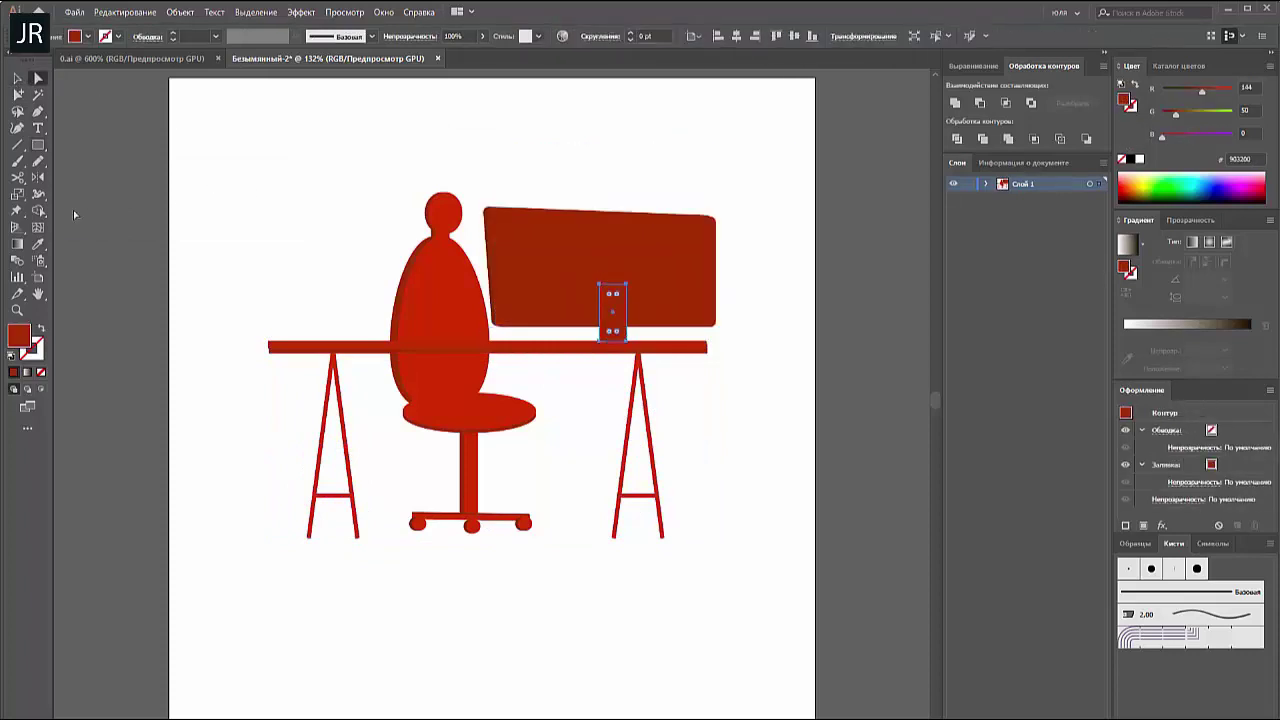
Skew the monitor stand into a slant and narrow its top with Free Transform
click(17, 194)
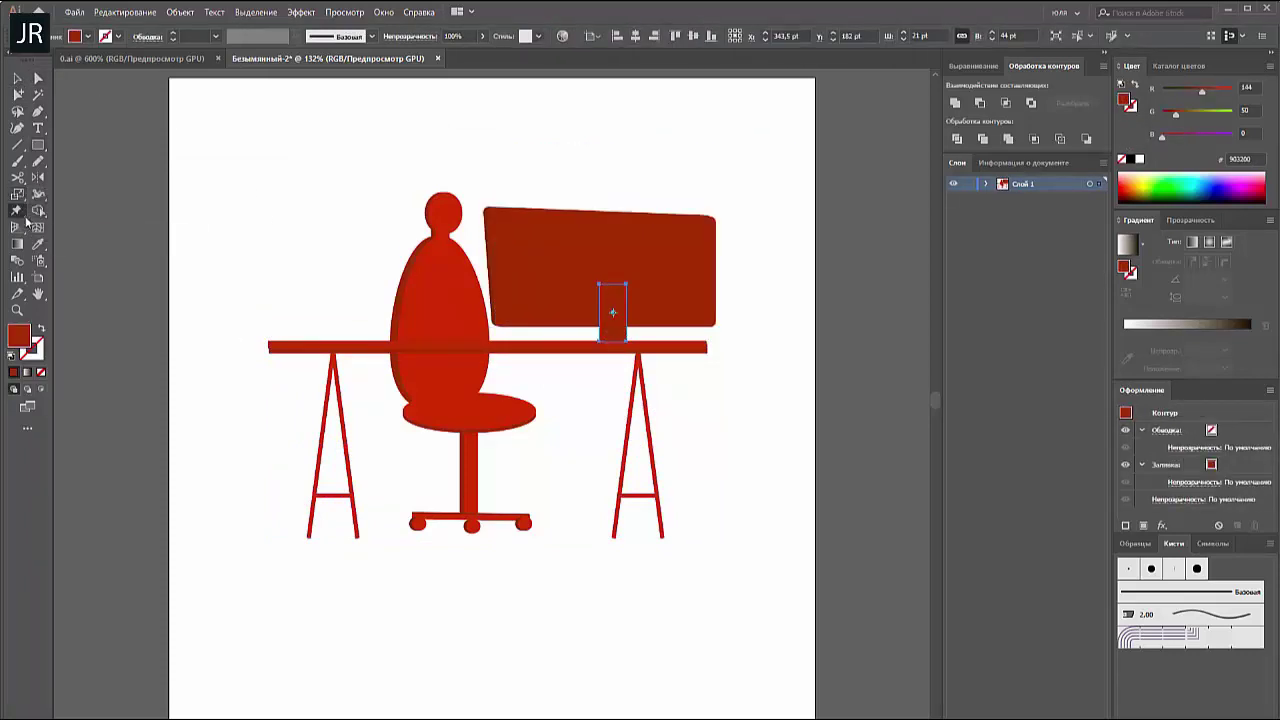
click(17, 211)
drag(612, 341, 624, 341)
click(38, 78)
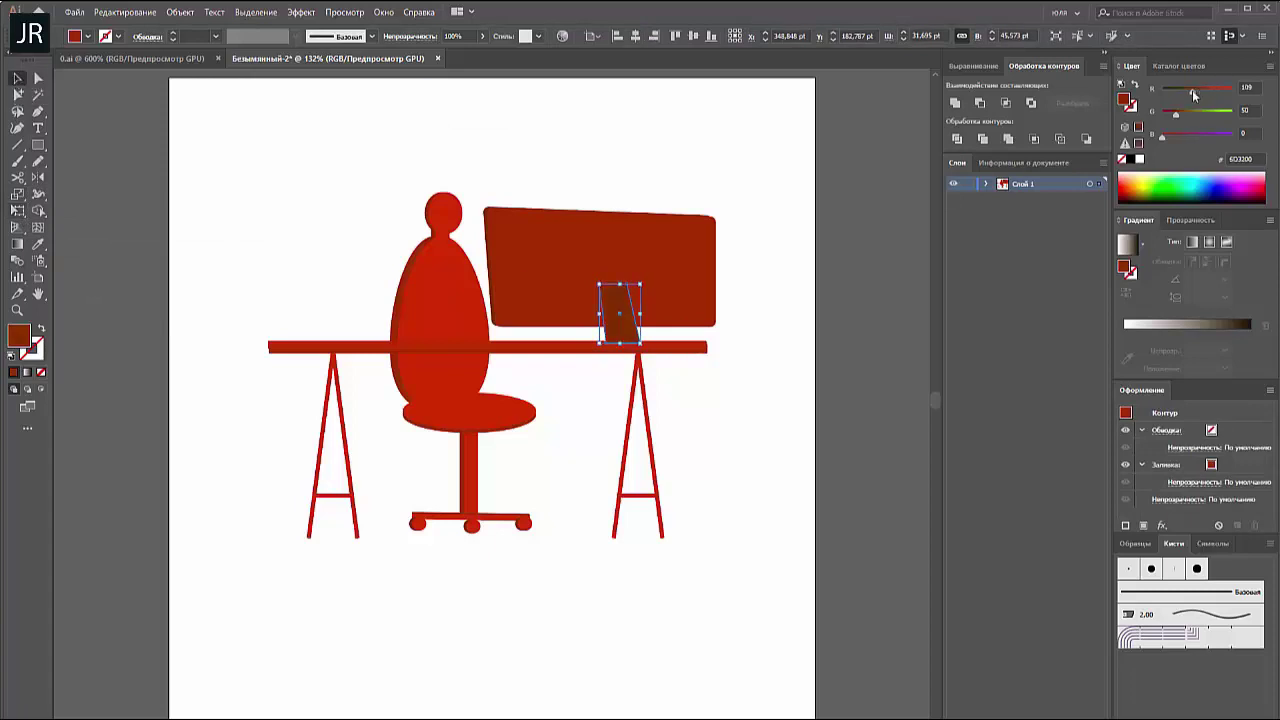
drag(612, 285, 608, 281)
click(766, 337)
Add a base bar under the stand and a small pot body with a wide rim at upper left
key(m)
drag(590, 337, 643, 343)
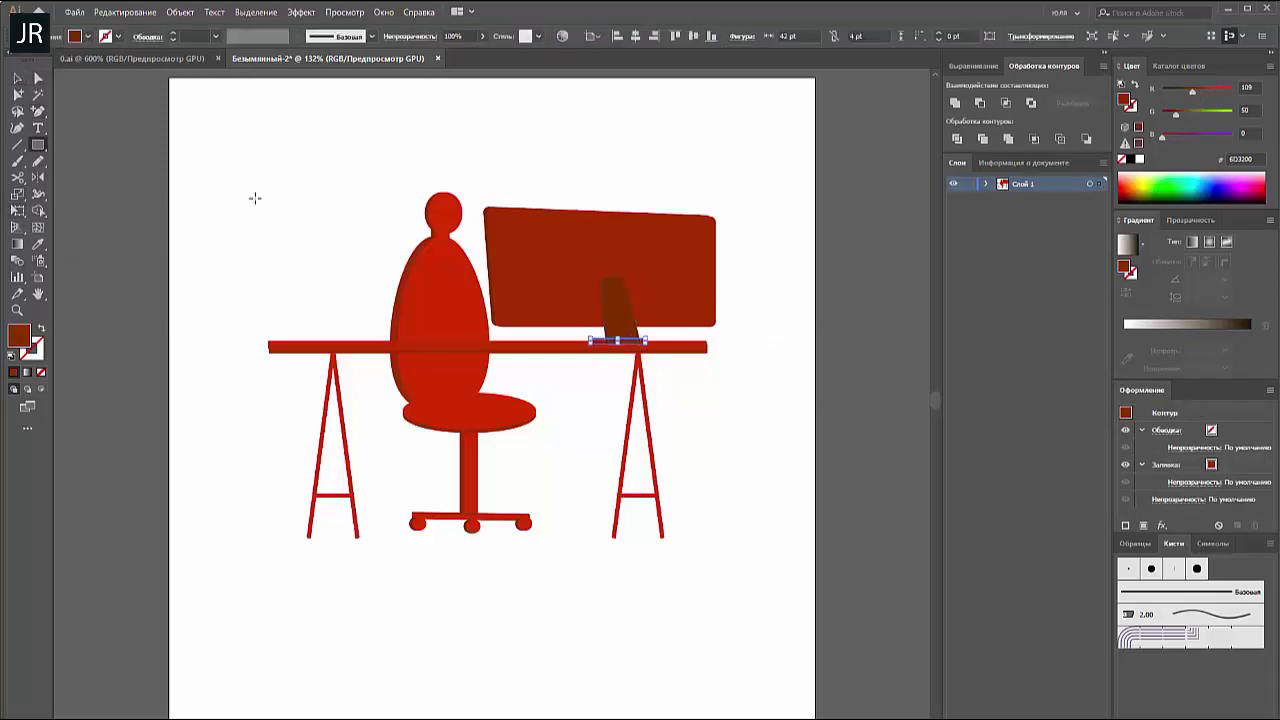
drag(298, 155, 330, 213)
drag(295, 128, 337, 149)
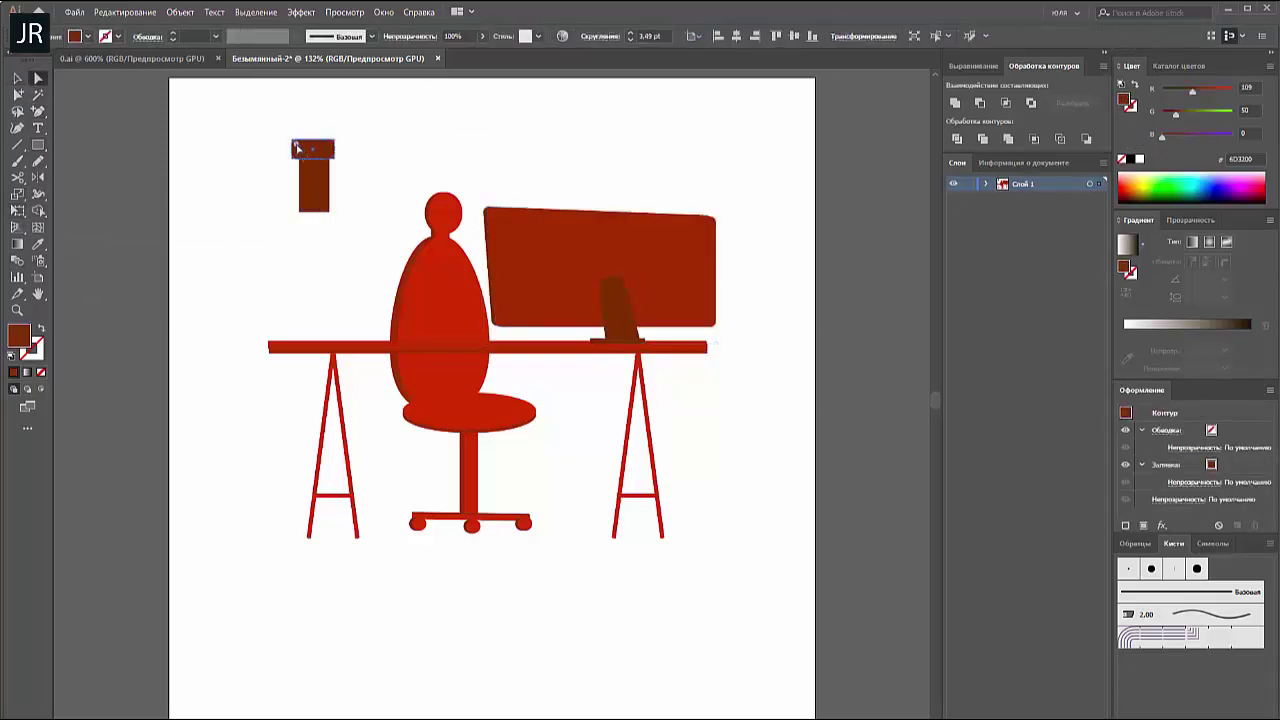
Taper the pot into a trapezoid, paste a green leaf onto it and recolour the rim orange
key(v)
scroll(333, 211, up, 5)
click(416, 245)
key(e)
drag(459, 286, 451, 286)
click(200, 157)
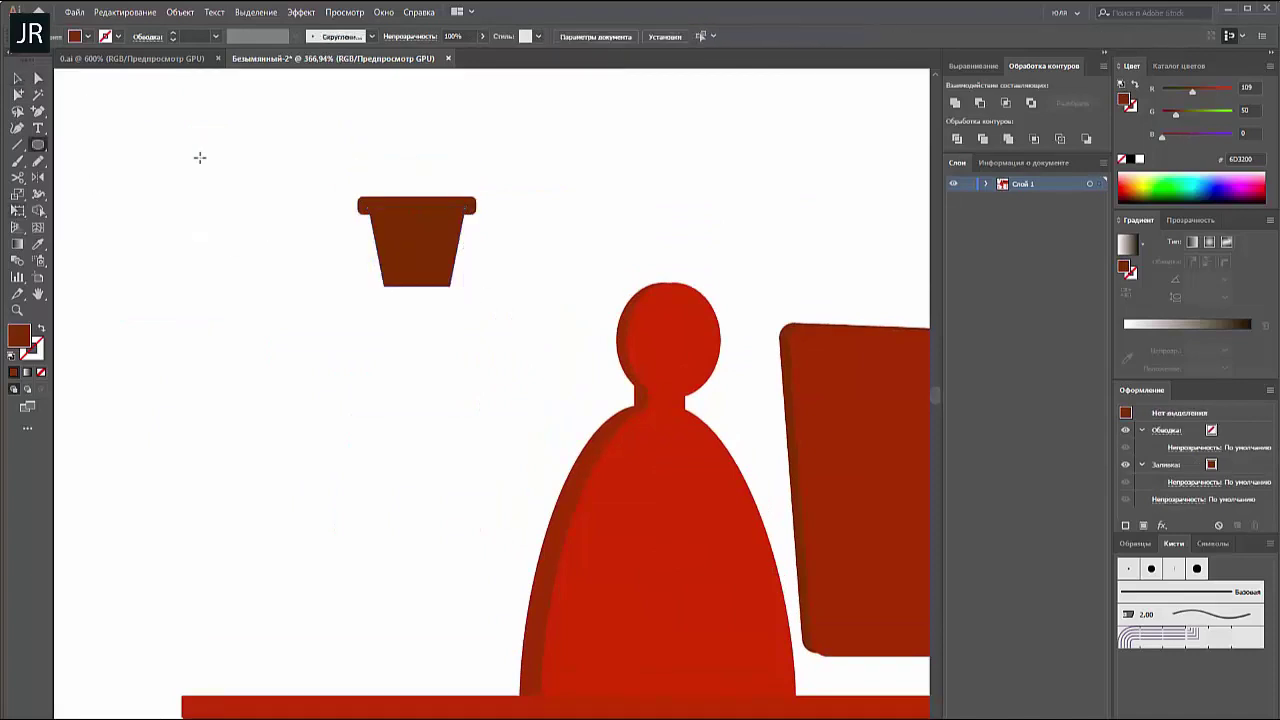
key(ctrl+v)
drag(243, 207, 377, 160)
click(416, 206)
Draw a new green-filled oval at the left of the page
scroll(426, 200, up, 2)
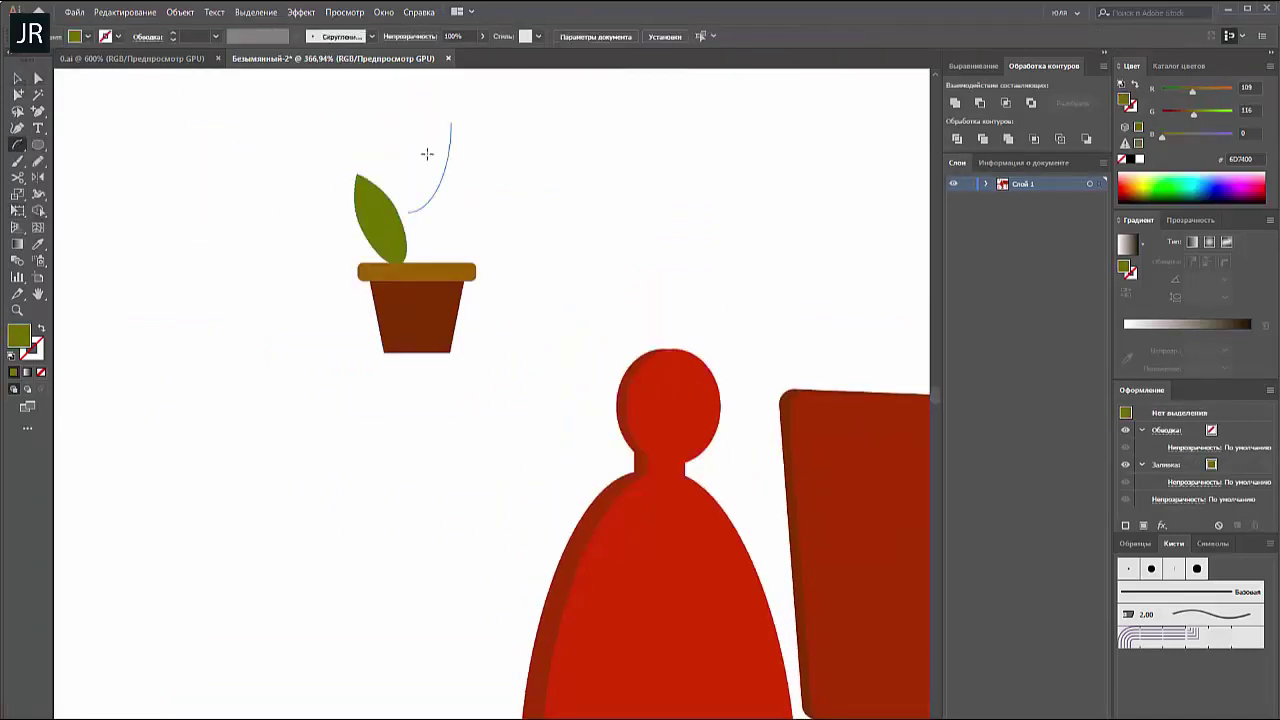
drag(415, 270, 473, 115)
key(v)
scroll(390, 155, up, 3)
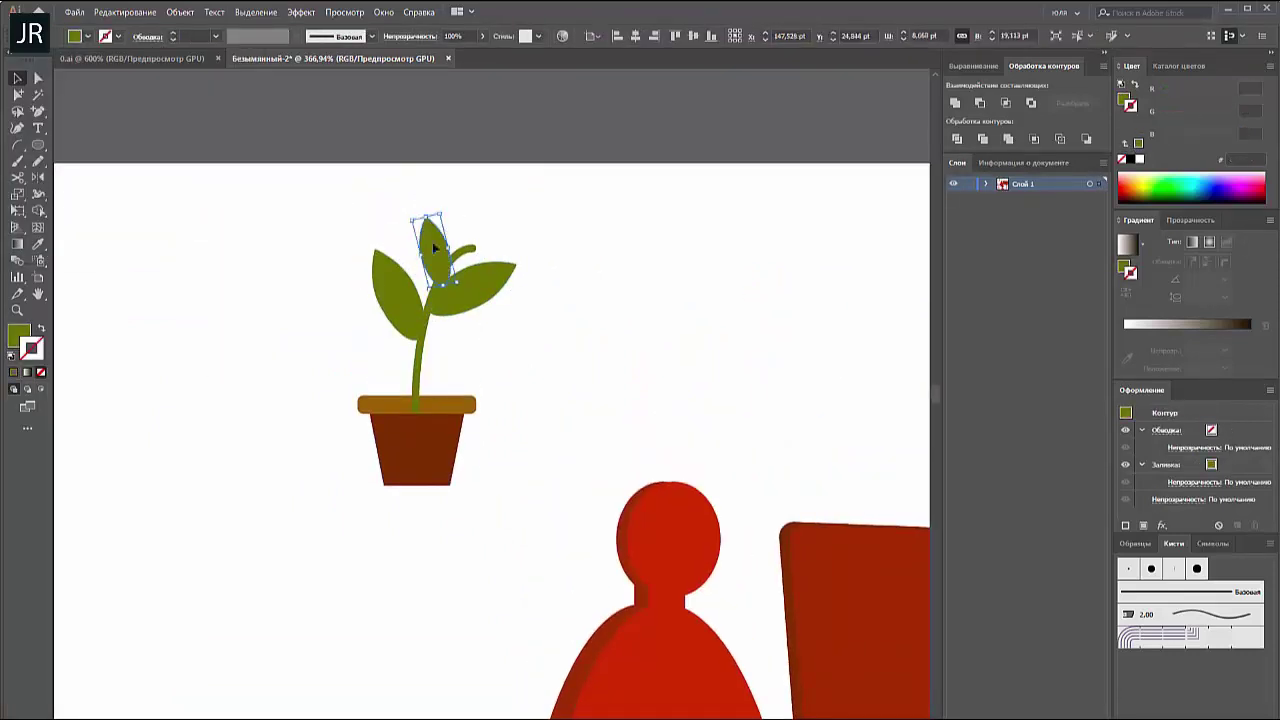
key(l)
drag(190, 258, 257, 426)
key(shift+x)
key(a)
click(220, 258)
Recolour the leaf shape pink and build a three-petal tulip from copies
click(597, 263)
click(222, 340)
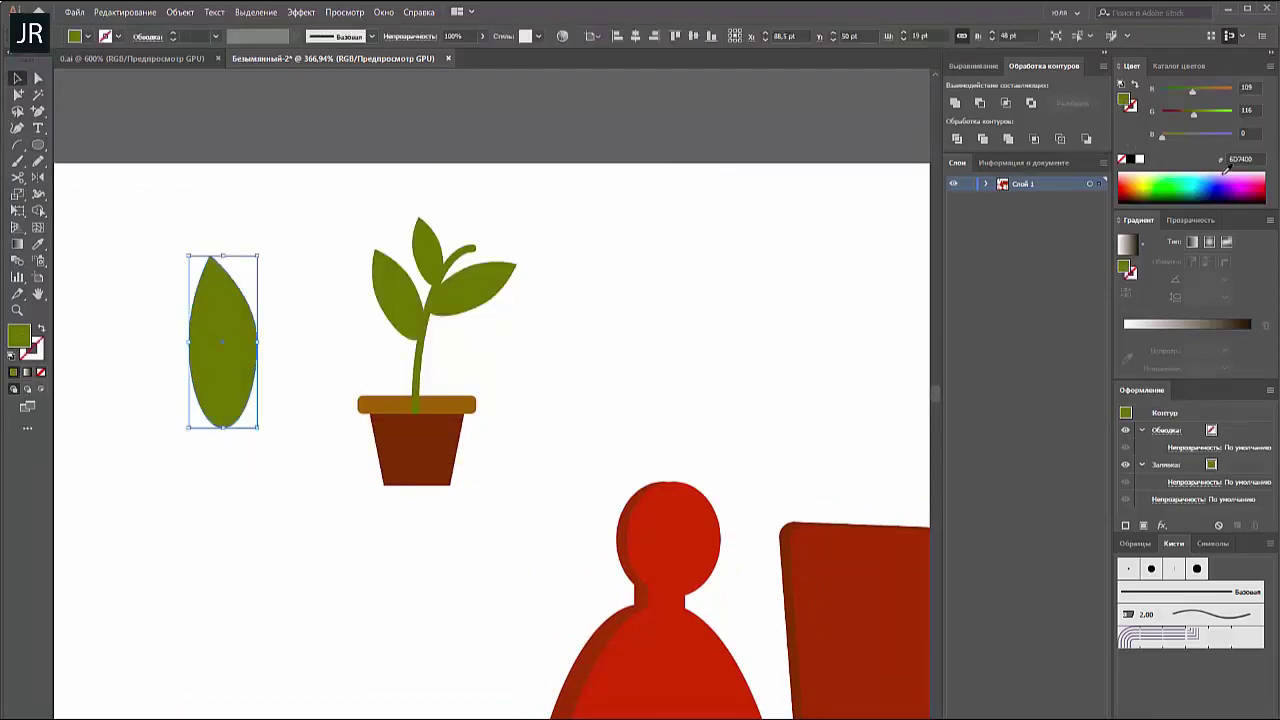
drag(177, 408, 150, 330)
drag(148, 212, 204, 418)
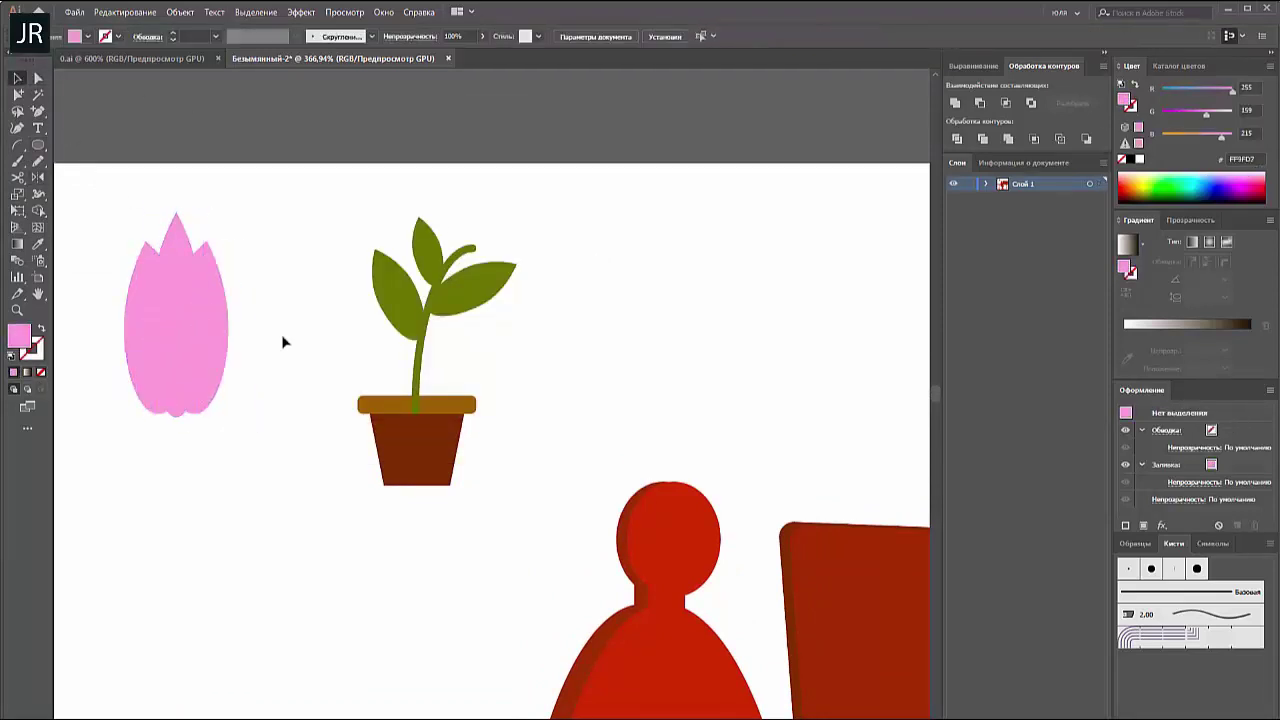
Add a circle under the tulip and settle the pink tulip onto the top of the stem
key(v)
key(l)
drag(126, 398, 238, 503)
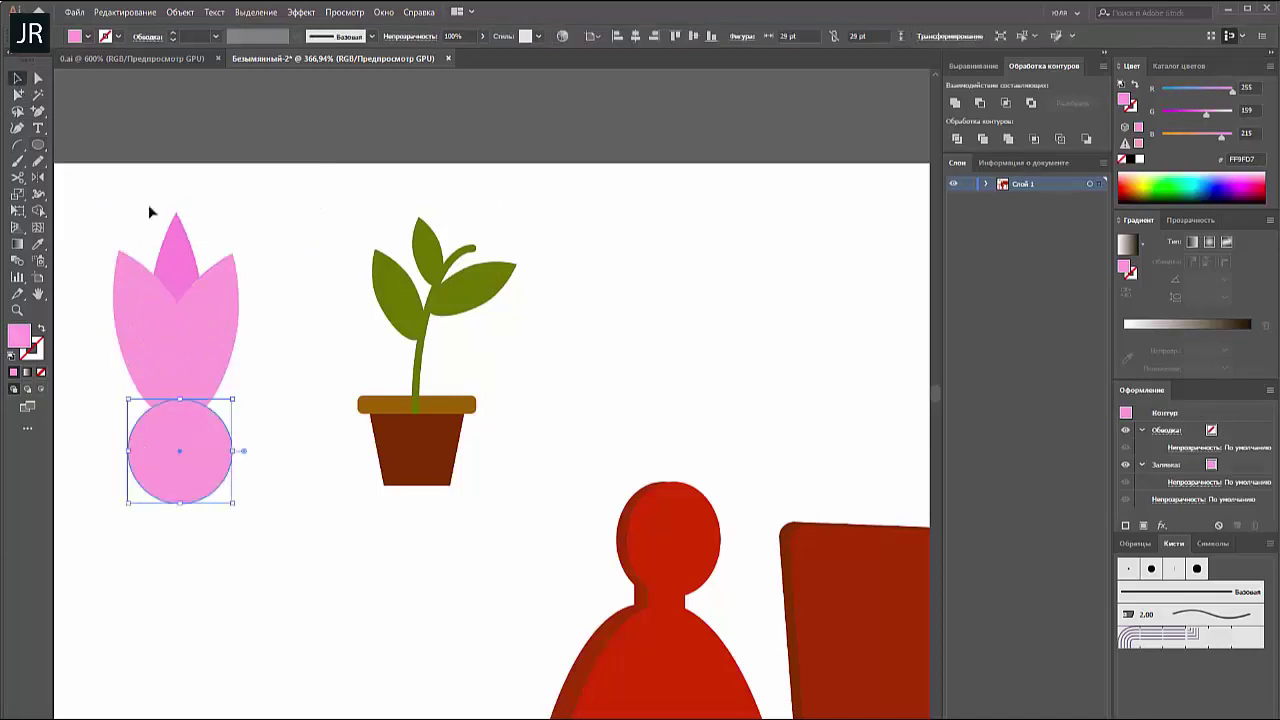
drag(180, 450, 180, 382)
click(254, 437)
drag(254, 437, 105, 205)
drag(176, 330, 490, 165)
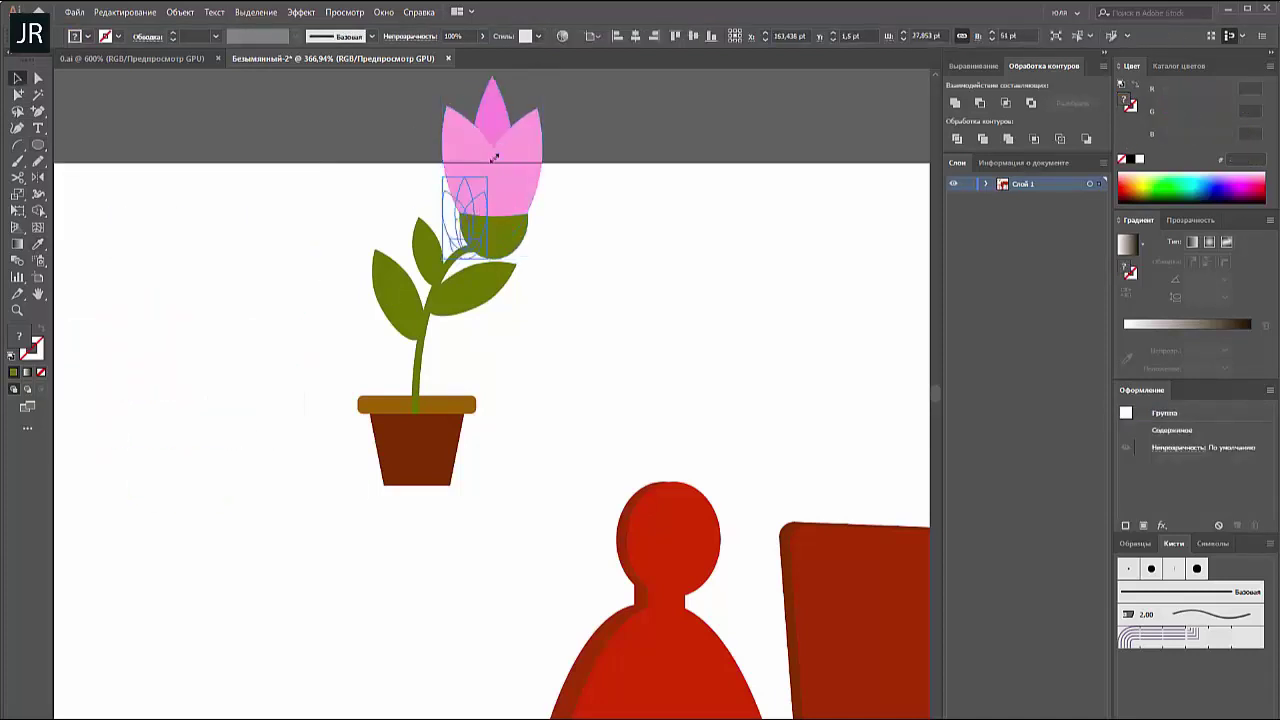
Shrink the potted plant onto the desk's left end and draw a dark red bar above it
key(ctrl+0)
drag(362, 143, 362, 166)
key(ctrl+shift+a)
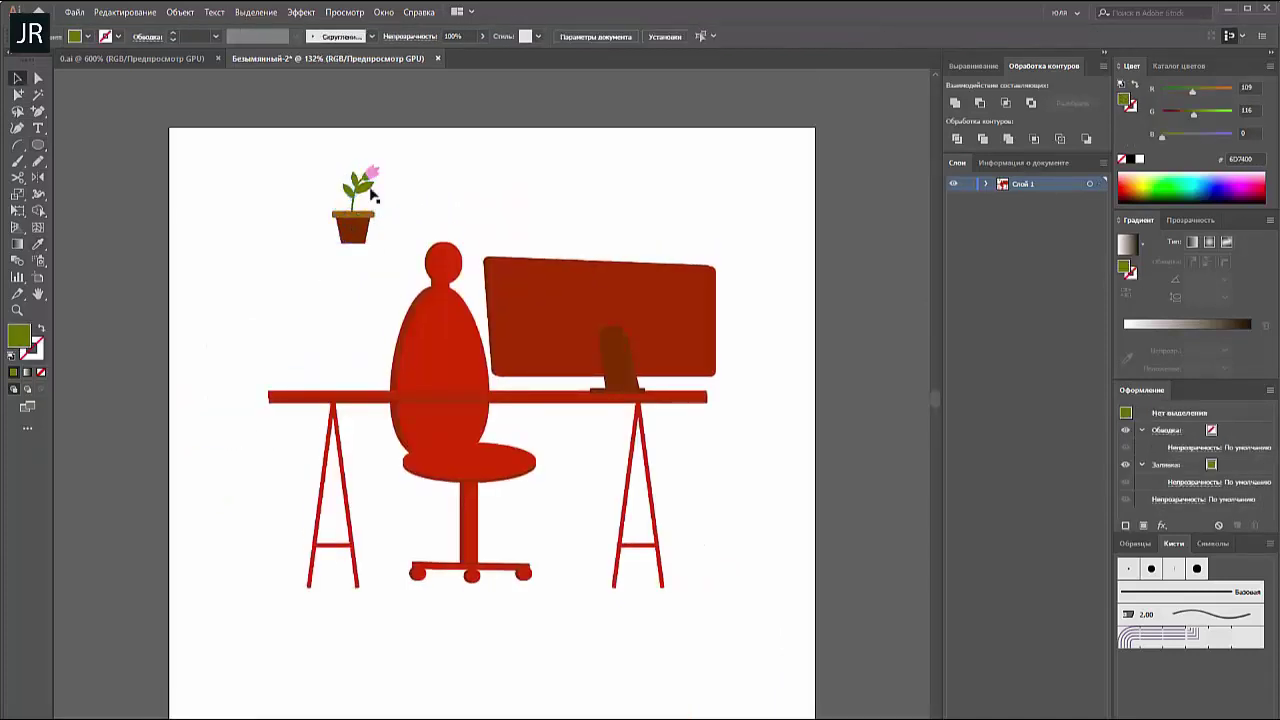
drag(355, 215, 304, 364)
key(m)
drag(241, 173, 396, 192)
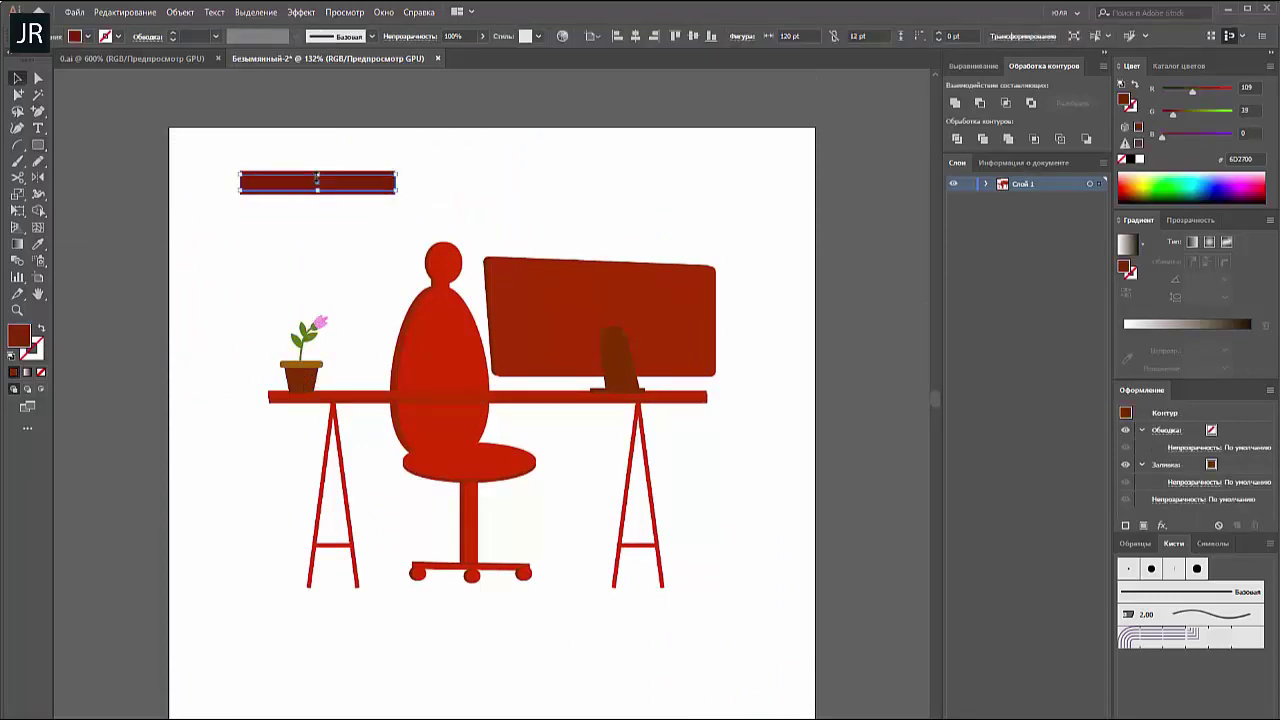
Lighten the rectangle's fill to light grey and duplicate it upward as a second book
drag(1228, 88, 1170, 93)
scroll(330, 185, up, 3)
drag(371, 190, 371, 147)
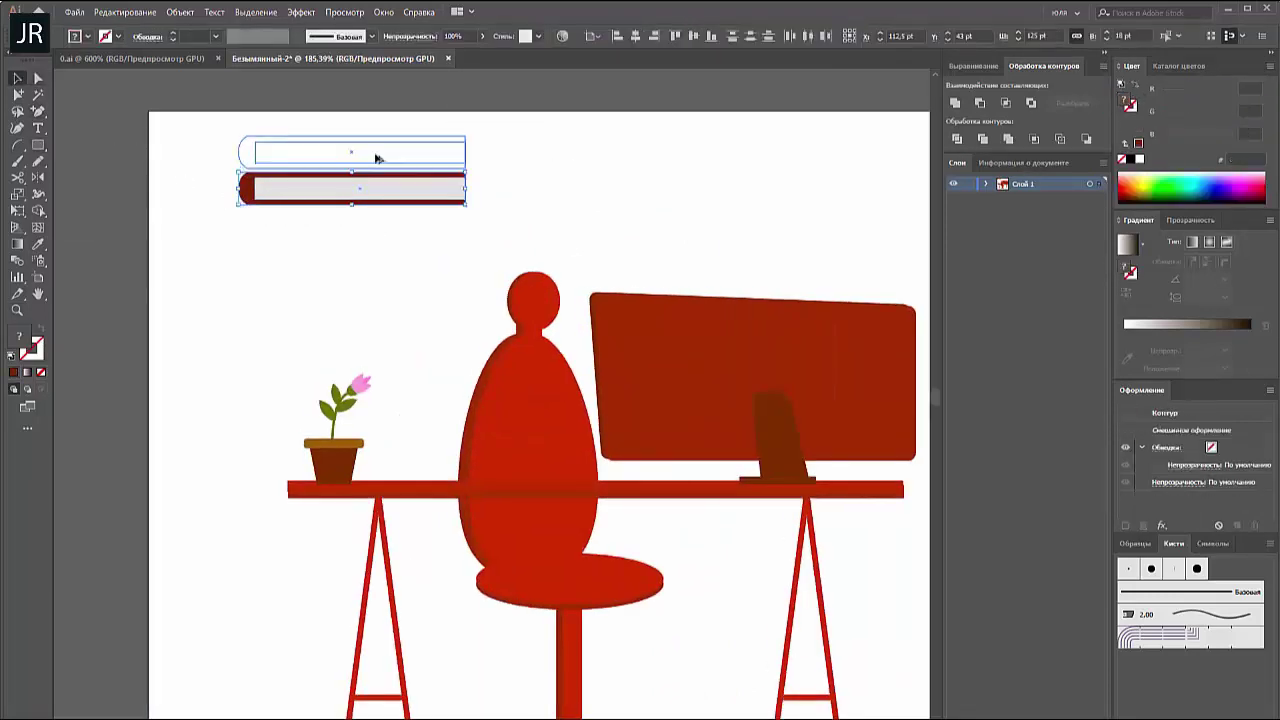
click(240, 155)
Add two thin page lines to the top book and copy them into the lower book
key(backslash)
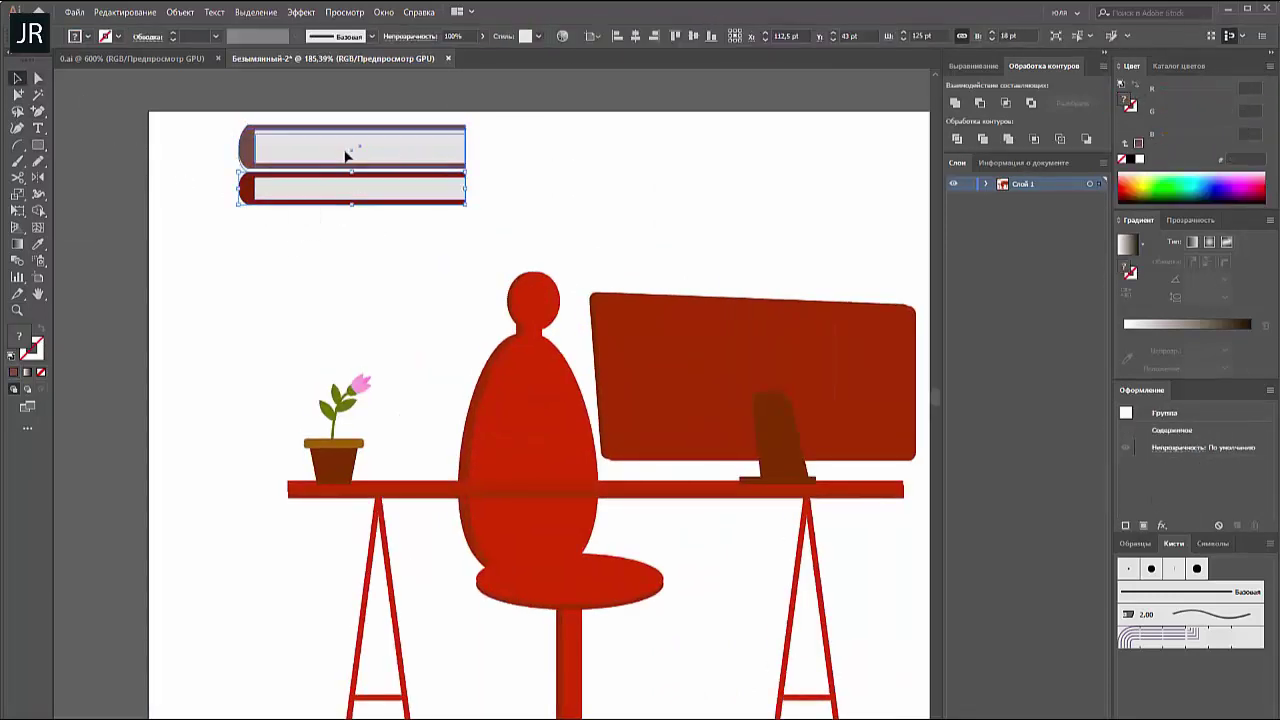
drag(278, 142, 465, 142)
key(v)
drag(300, 142, 300, 152)
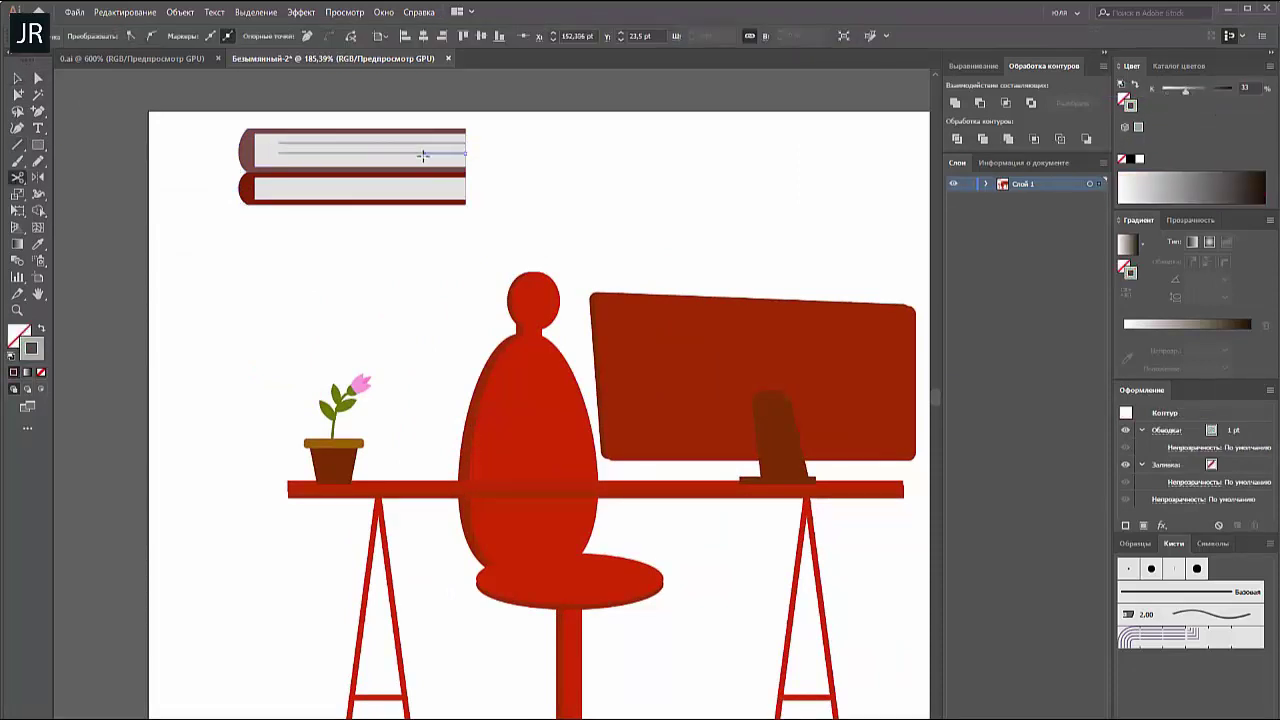
drag(420, 152, 420, 190)
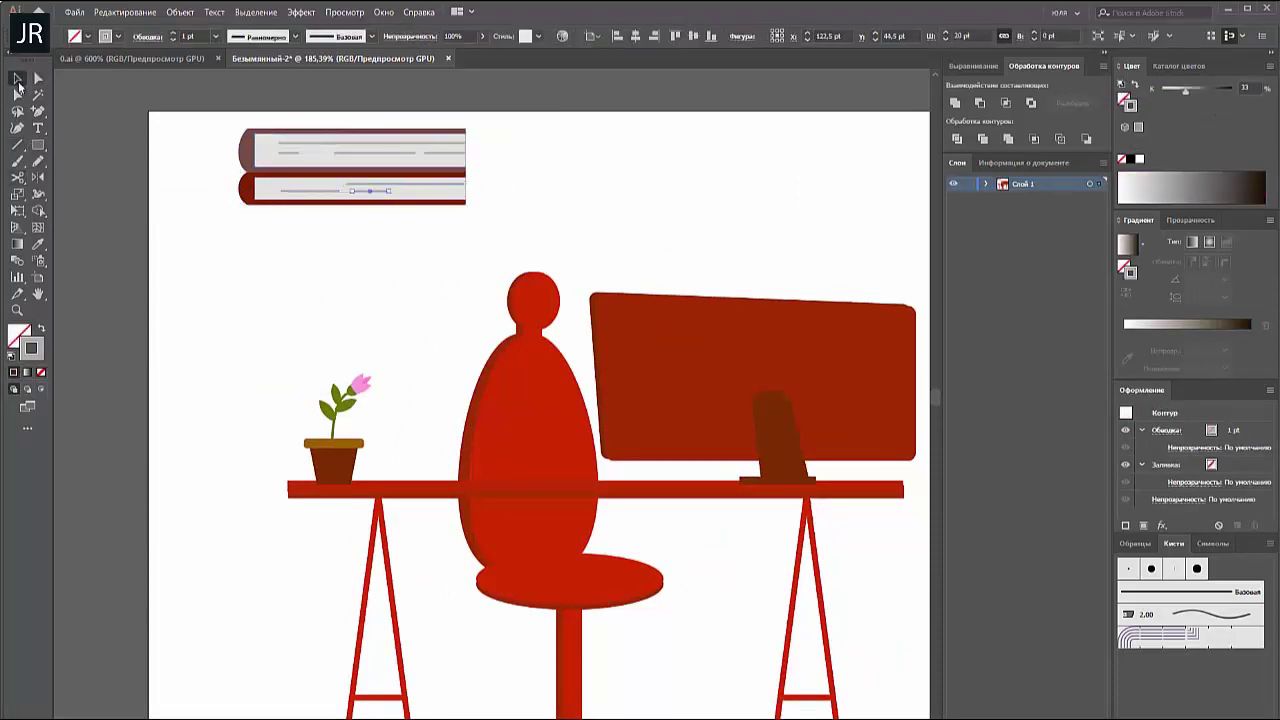
click(148, 36)
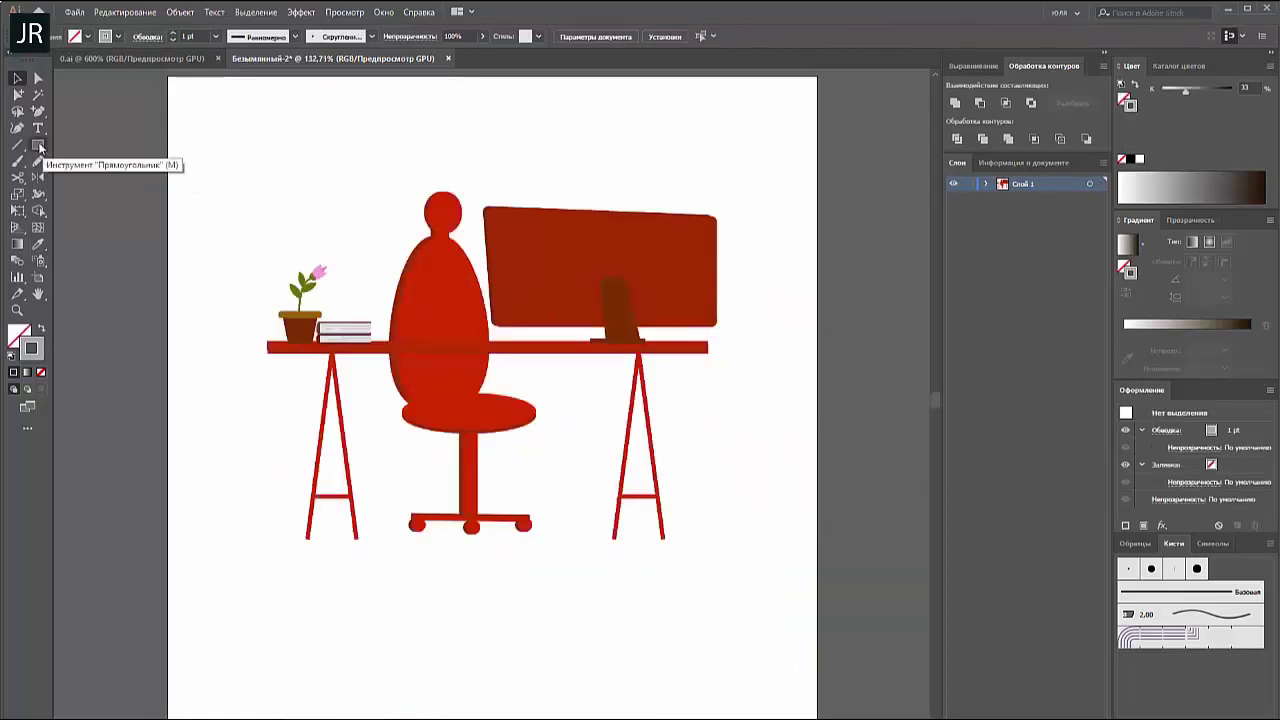
Draw a grey oval head, torso rectangle, and thigh and lower-leg rectangles
click(38, 145)
drag(437, 156, 499, 240)
key(m)
drag(420, 242, 519, 340)
mouse_move(426, 390)
mouse_down()
mouse_move(588, 411)
mouse_move(588, 535)
mouse_move(612, 526)
mouse_up()
Slant the thigh's top edge up into the torso with Direct Selection
key(v)
key(a)
click(432, 400)
drag(432, 400, 430, 372)
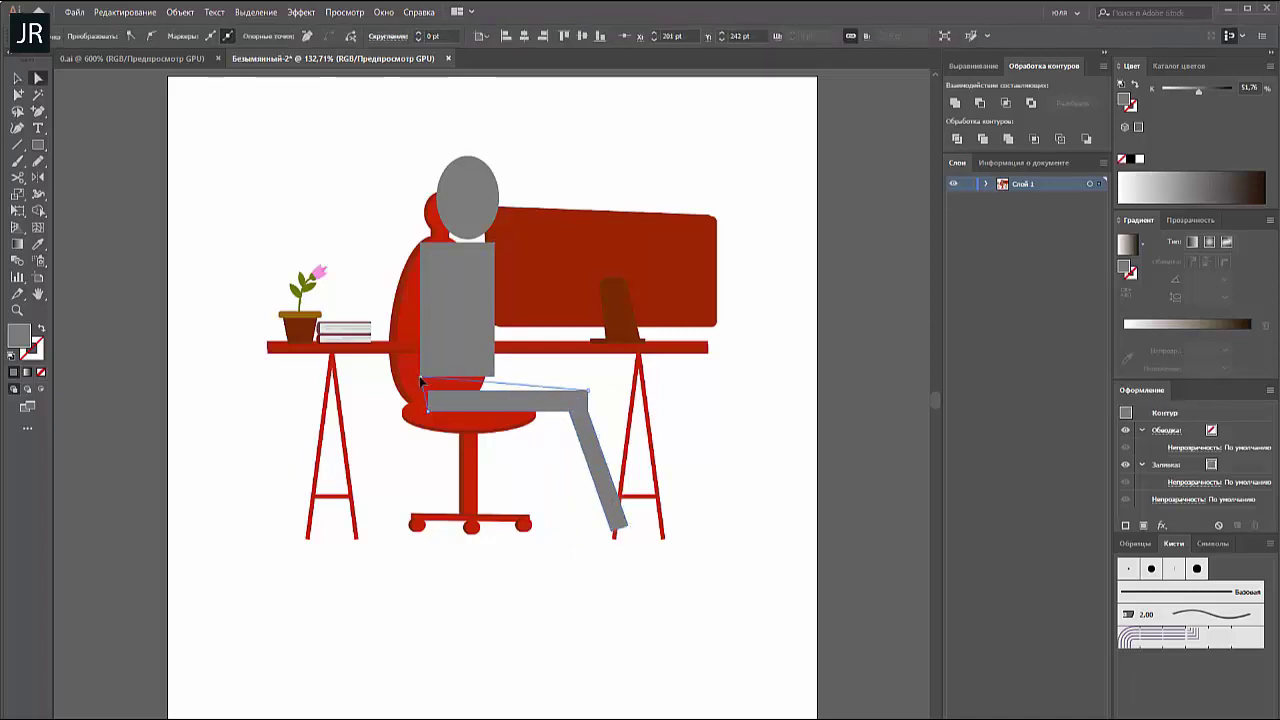
click(86, 131)
Draw the second leg with the Pencil and reshape the right lower leg to hang down
key(n)
drag(519, 433, 514, 431)
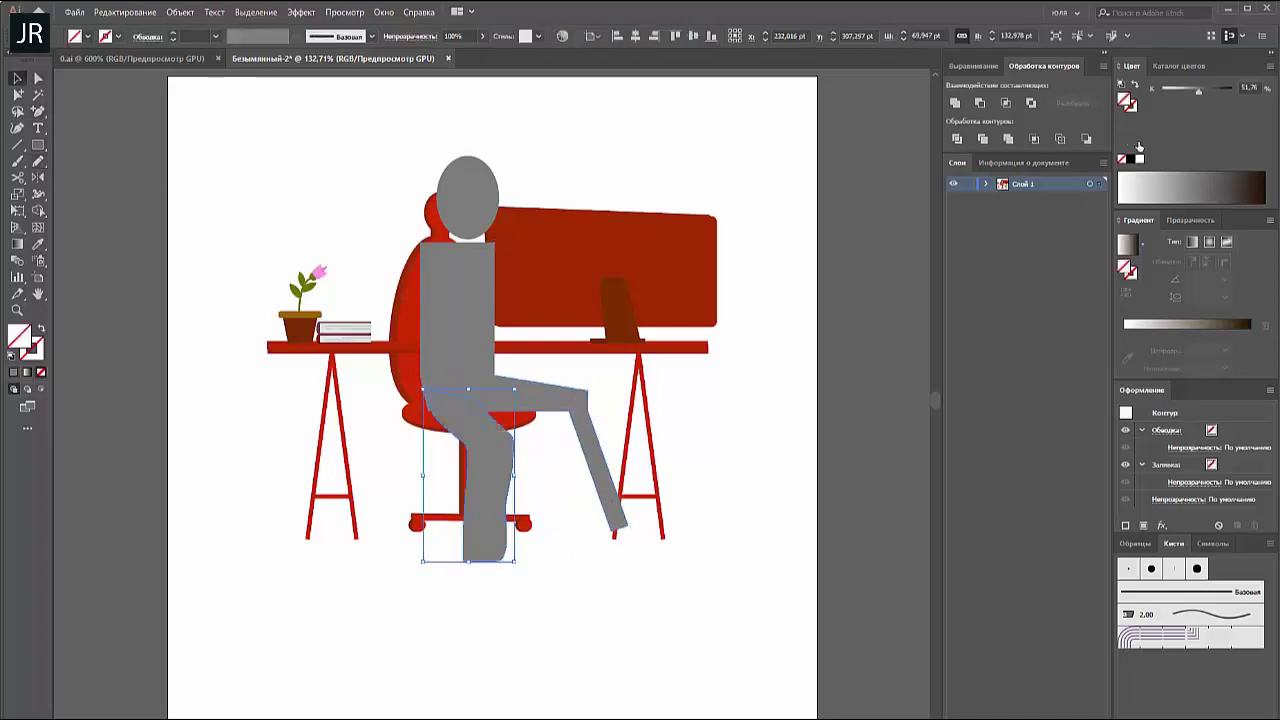
key(Return)
key(Escape)
key(a)
click(508, 438)
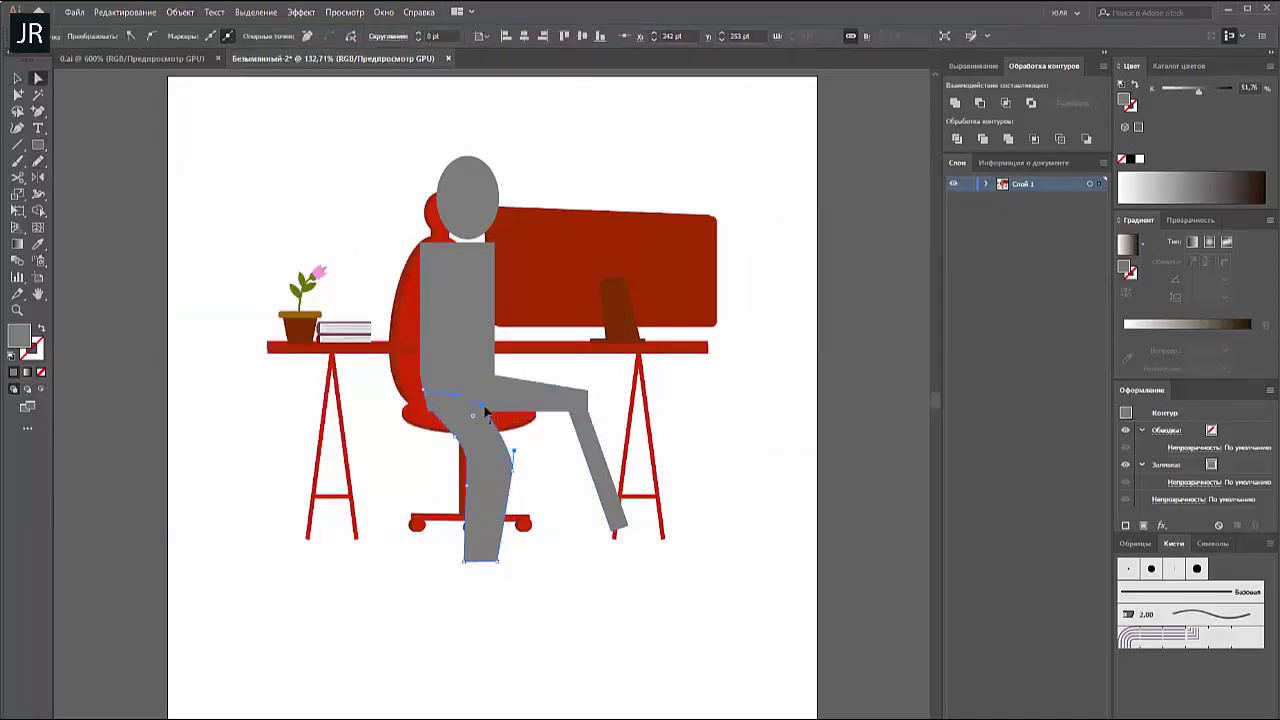
click(590, 418)
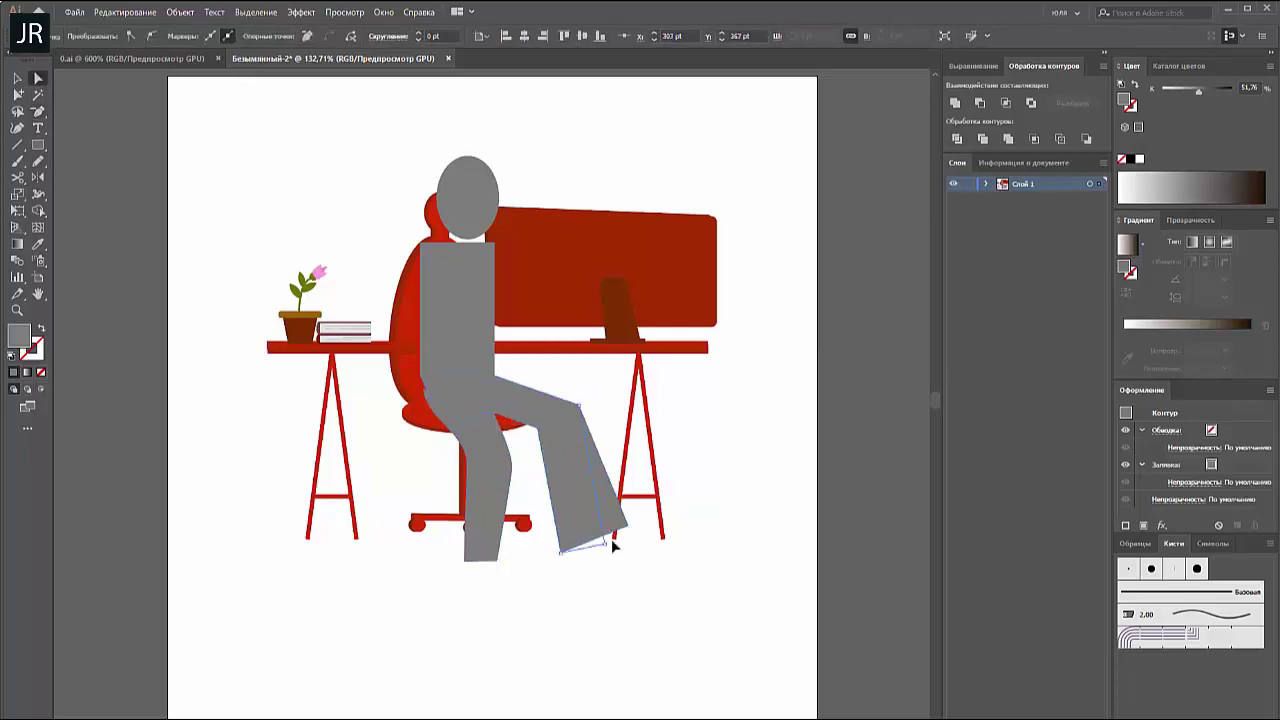
drag(615, 531, 588, 541)
Bring the monitor in front of the torso and pull the torso's top corner into a shoulder
click(497, 418)
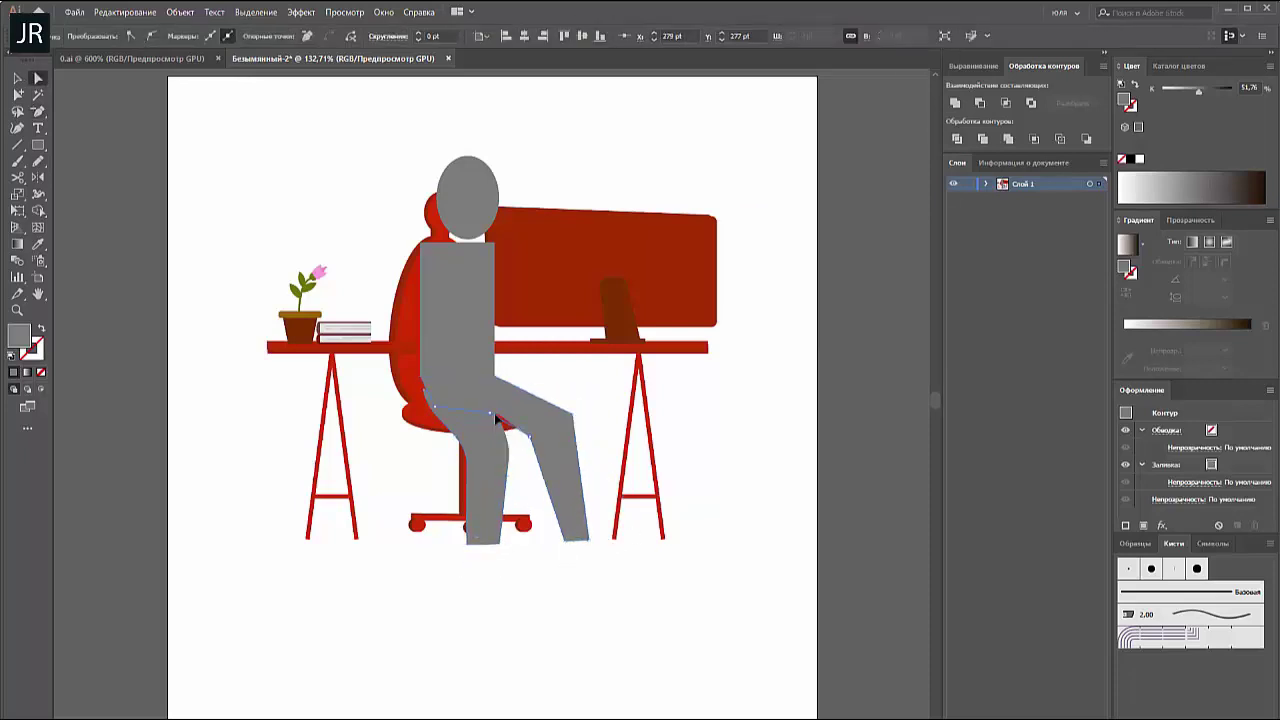
key(ctrl+a)
click(425, 403)
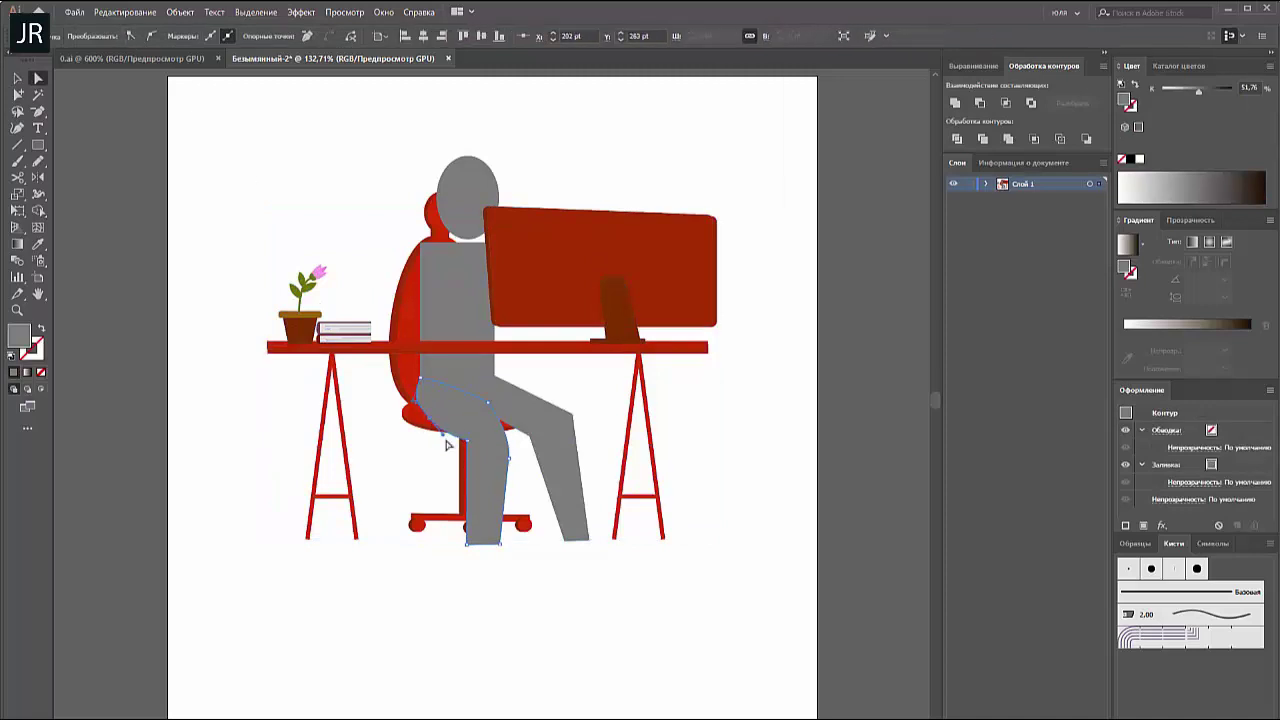
click(528, 437)
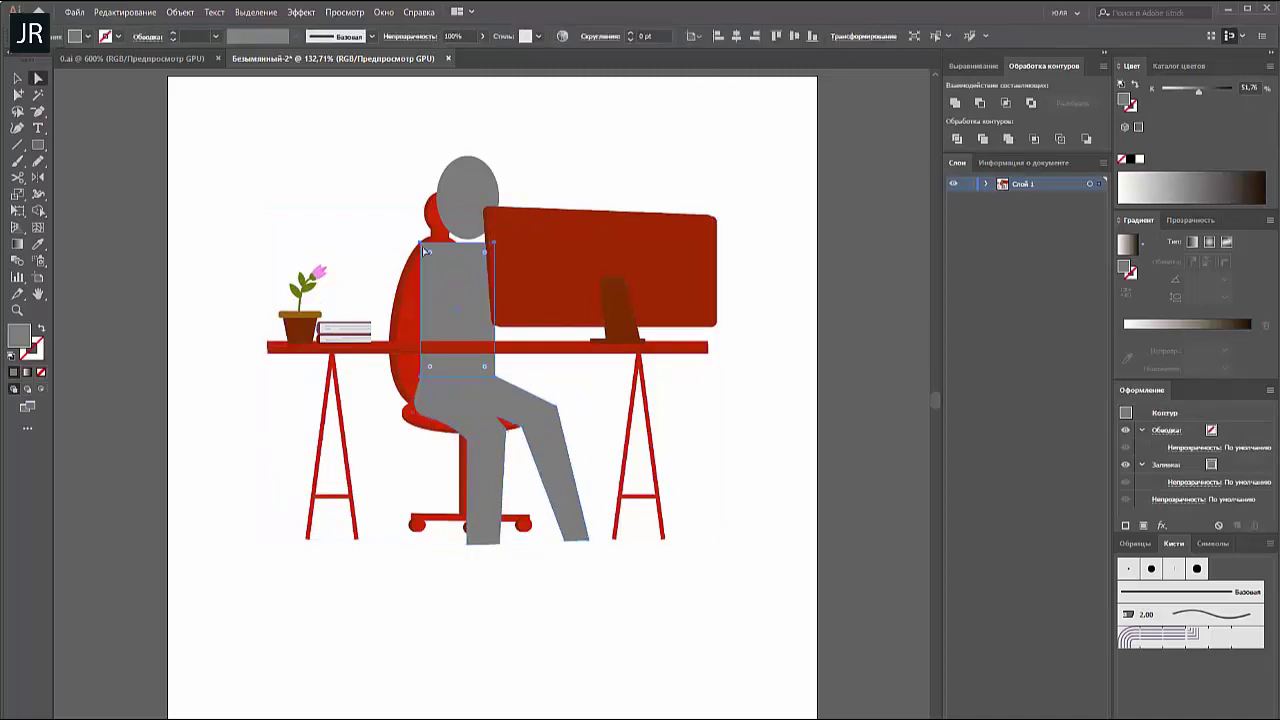
mouse_move(420, 243)
mouse_down()
mouse_move(408, 236)
mouse_move(372, 350)
mouse_up()
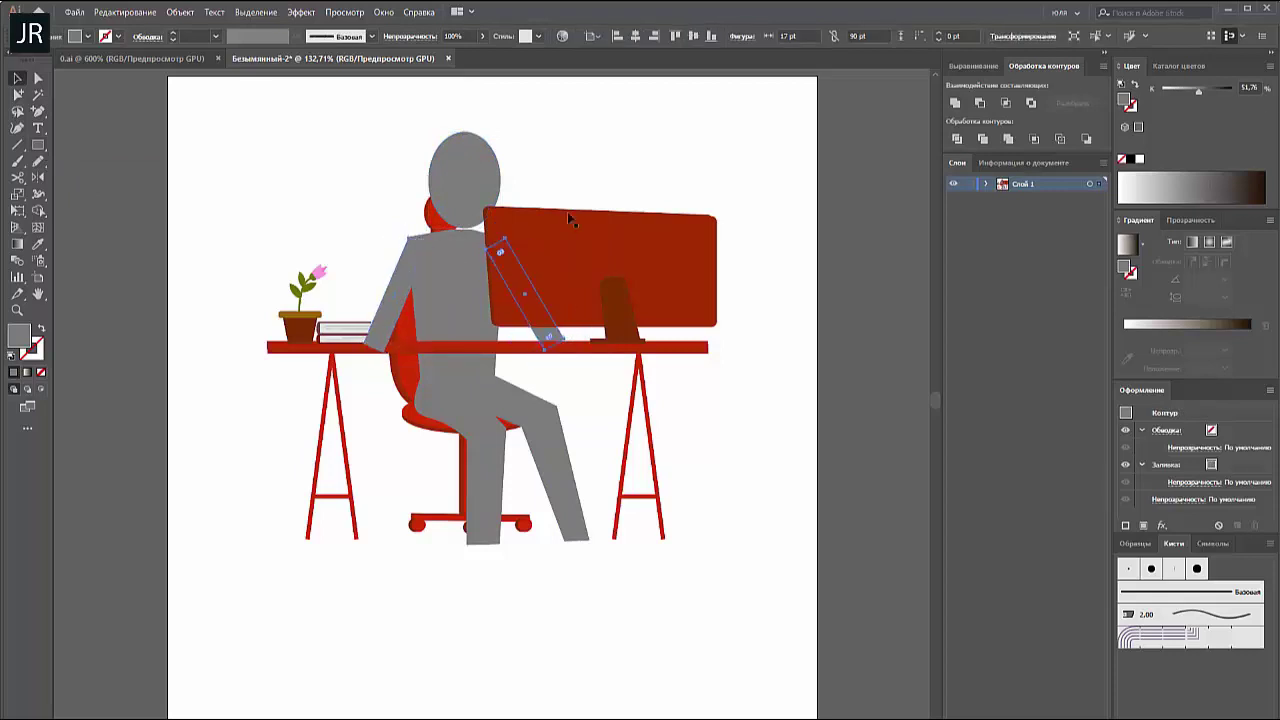
Adjust the arm anchors on the grey figure's torso with Direct Selection
click(459, 135)
click(596, 187)
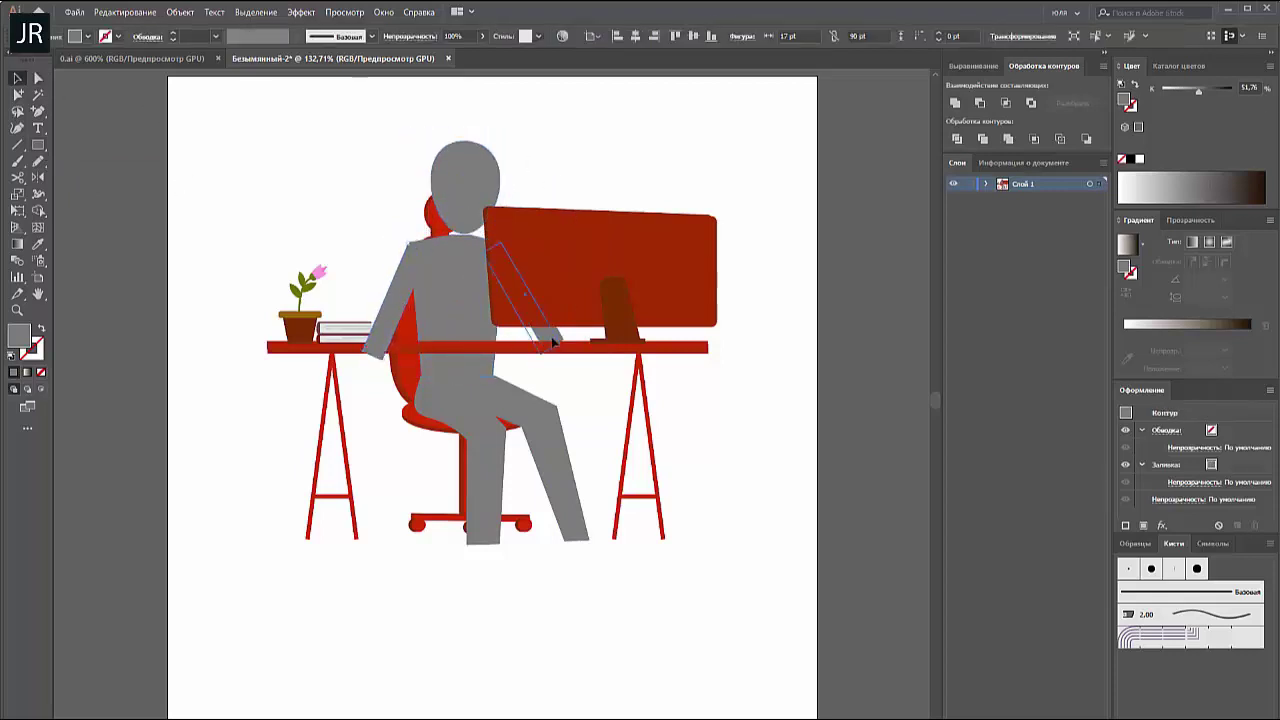
key(a)
click(410, 248)
click(330, 220)
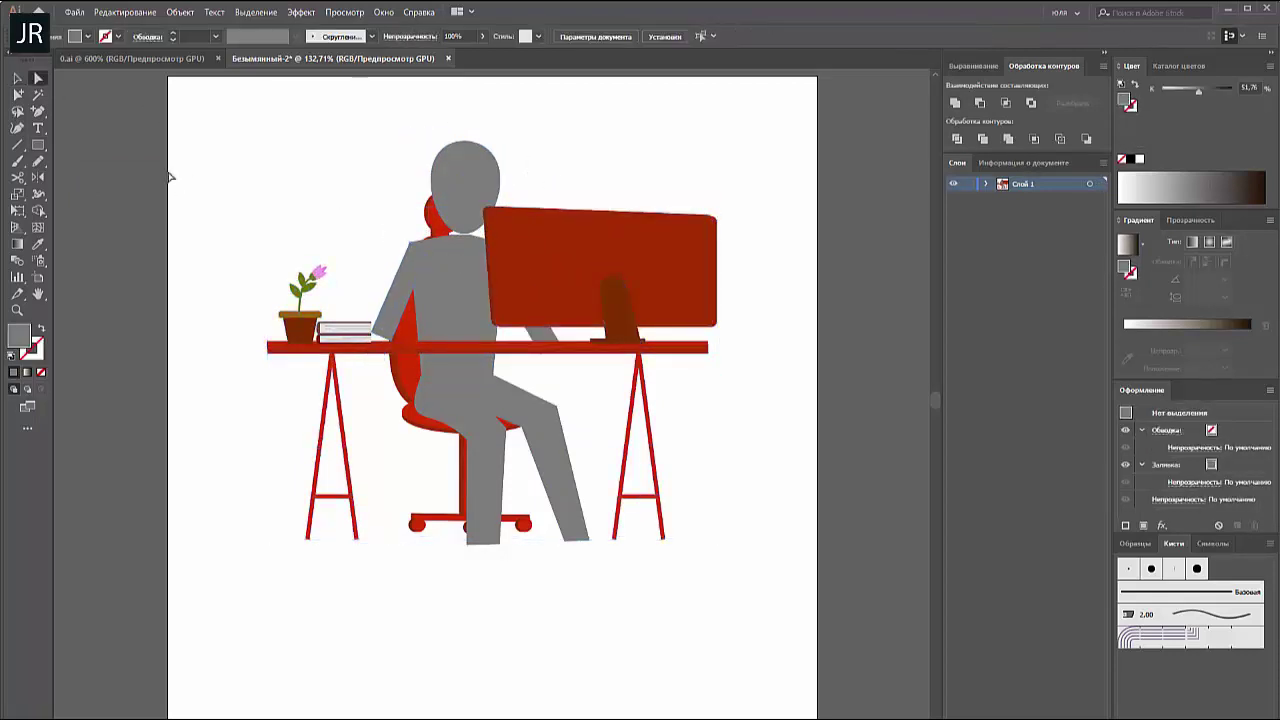
key(v)
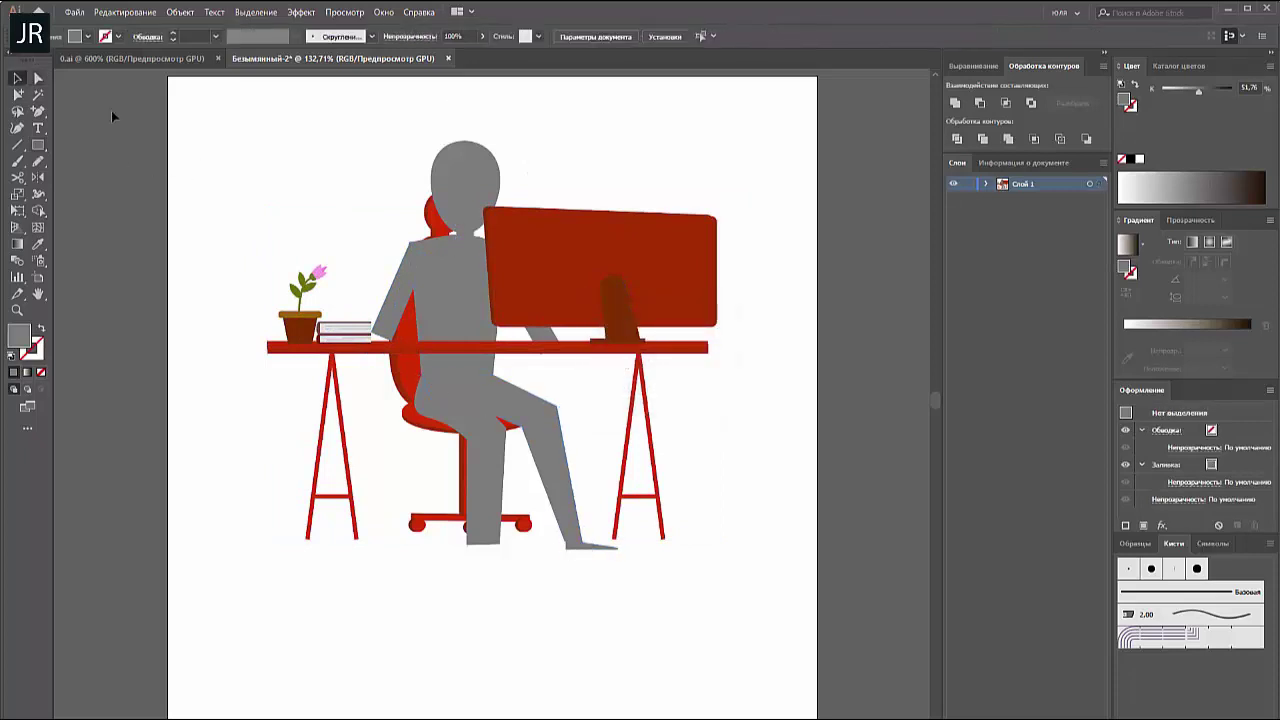
Lasso-select the foot's bottom anchor points to extend the feet
key(q)
drag(469, 551, 491, 557)
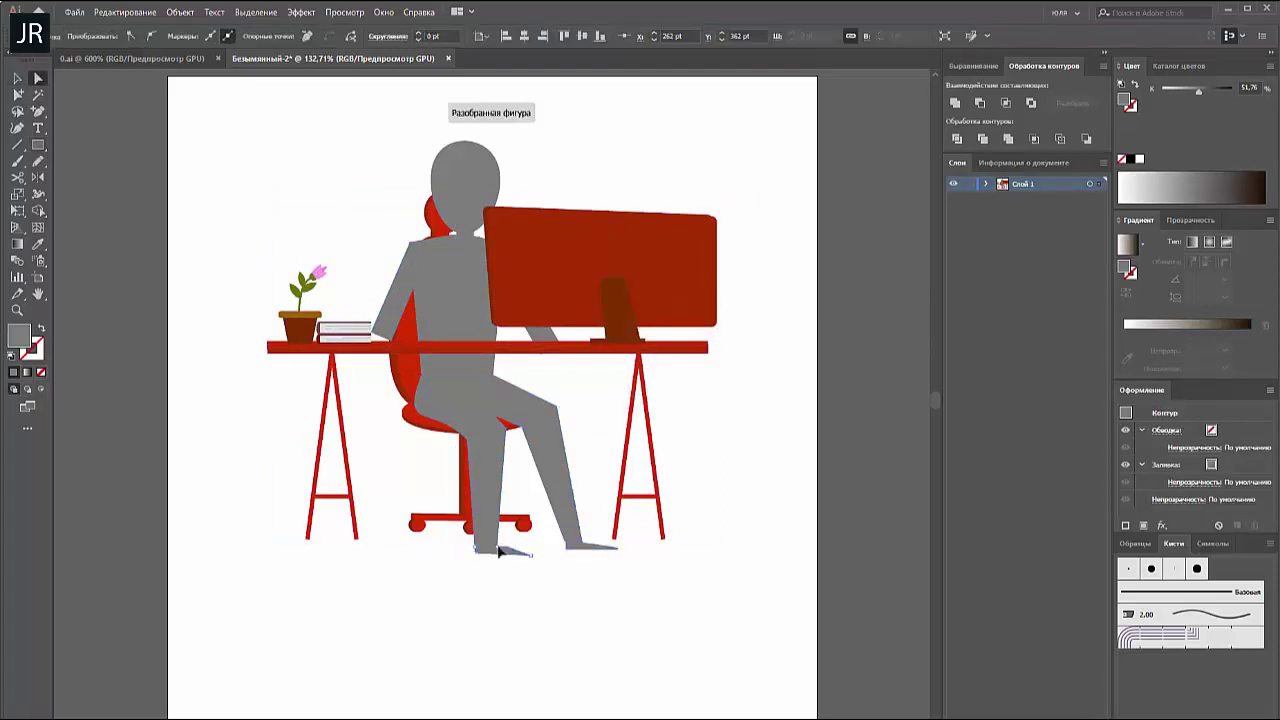
key(v)
Draw a grey forearm shape and move it onto the desk beside the monitor stand
mouse_move(348, 261)
mouse_down()
mouse_move(275, 222)
mouse_move(410, 341)
mouse_up()
key(a)
scroll(365, 305, up, 5)
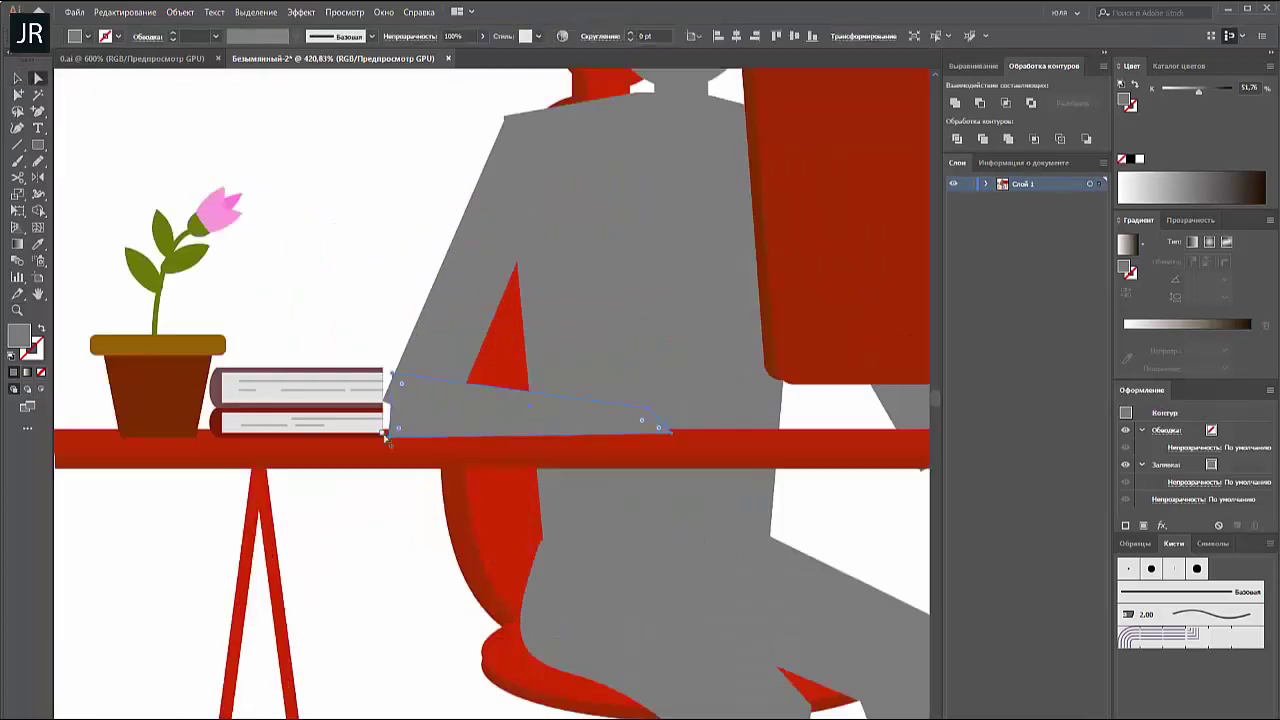
key(v)
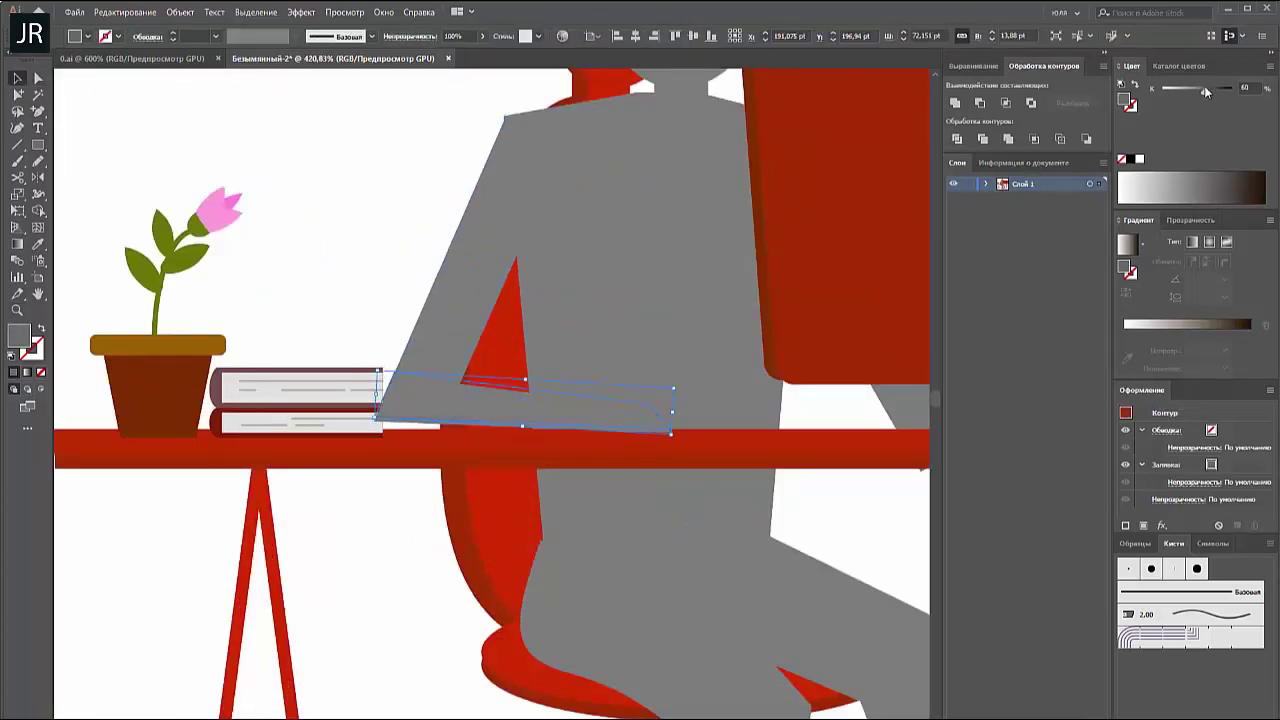
scroll(370, 285, down, 5)
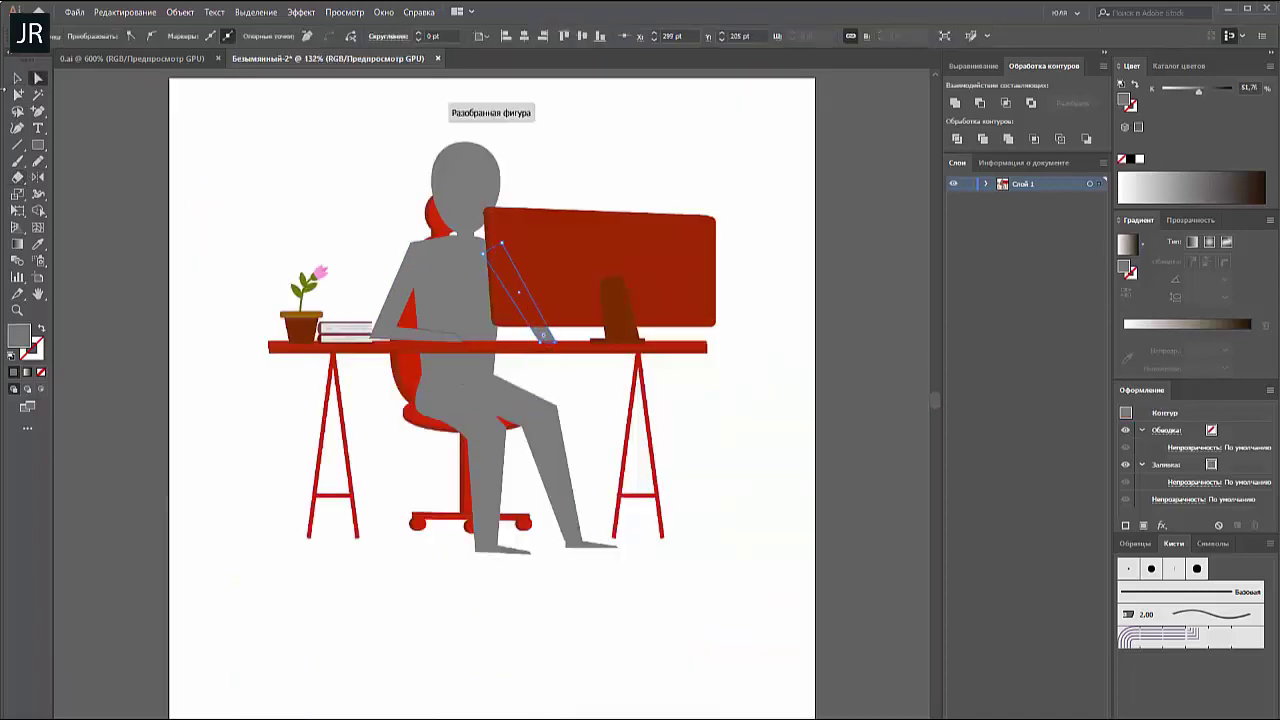
drag(606, 349, 598, 343)
Draw a small dark oval computer mouse on the desk under the figure's hand
mouse_move(200, 183)
mouse_down()
mouse_move(284, 215)
mouse_move(470, 340)
mouse_up()
scroll(460, 340, up, 5)
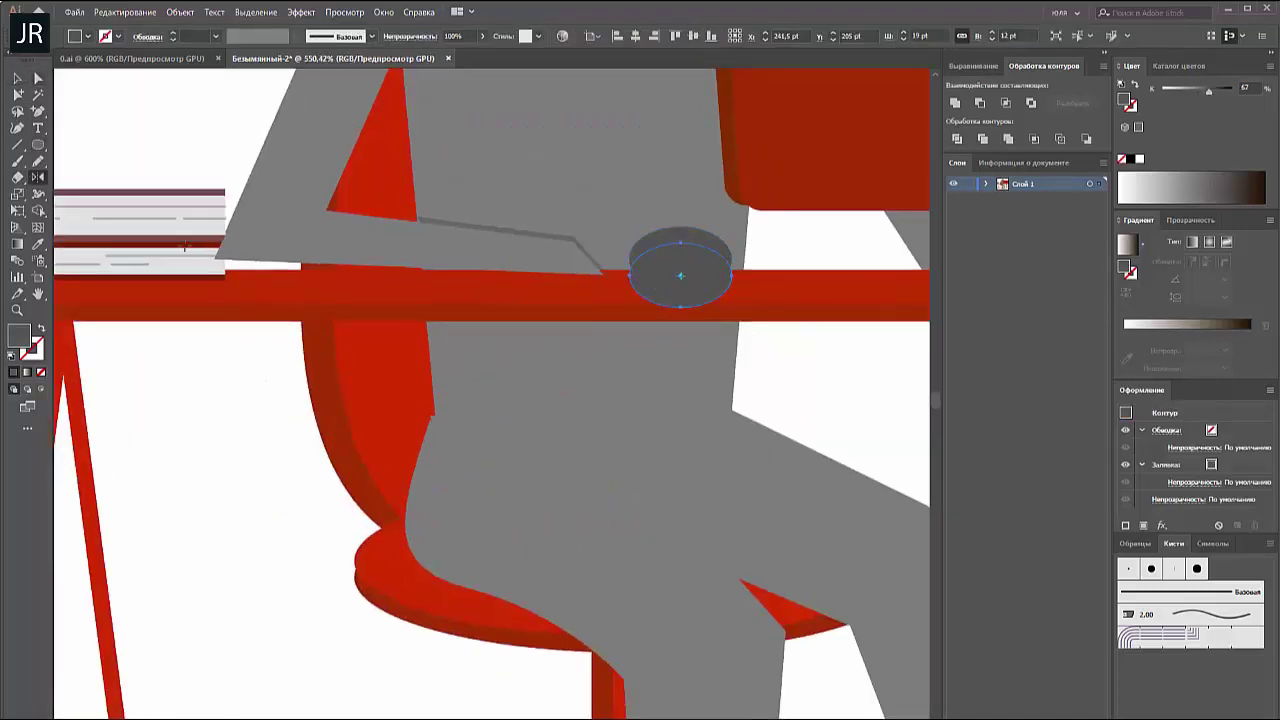
key(ctrl+0)
click(254, 118)
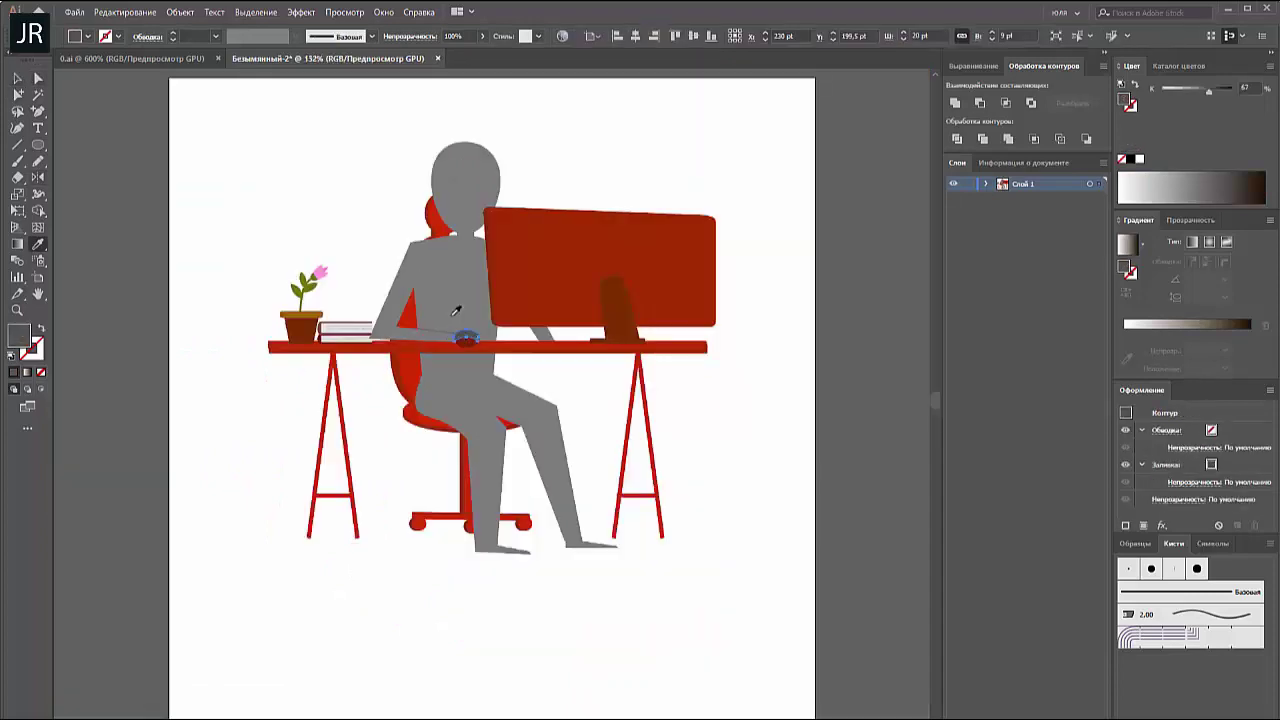
scroll(456, 310, up, 5)
key(ctrl+0)
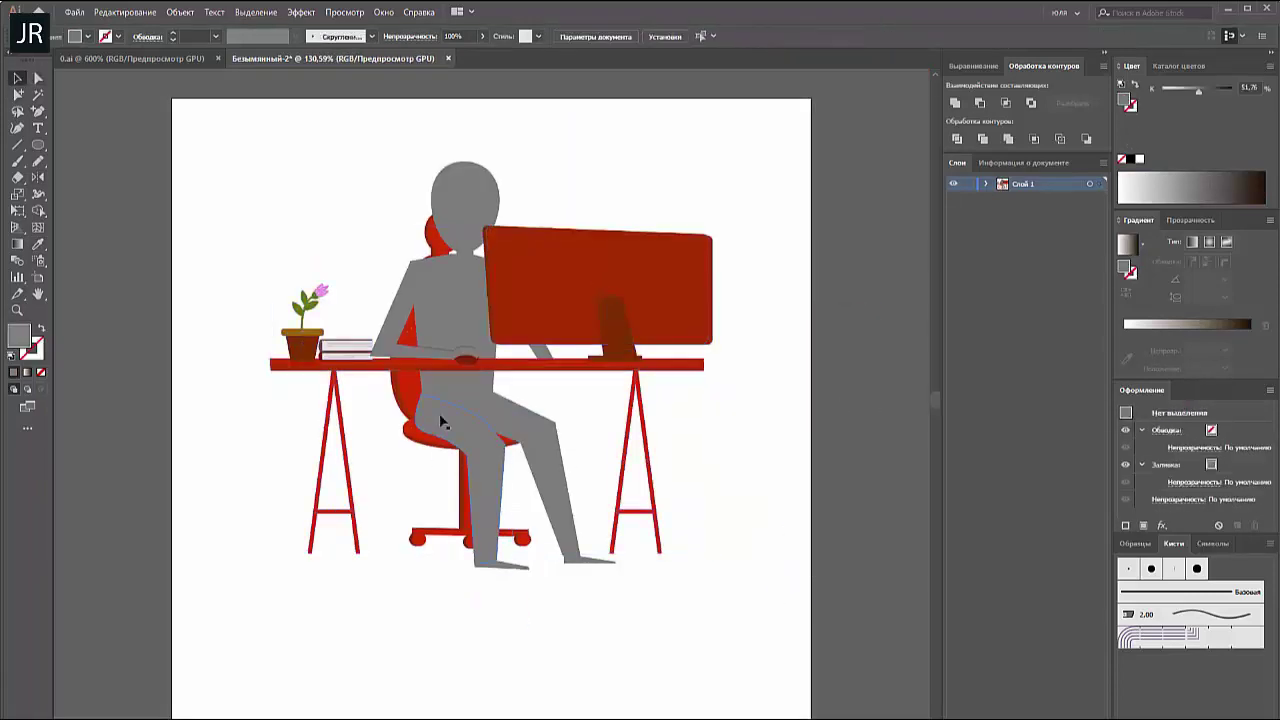
key(a)
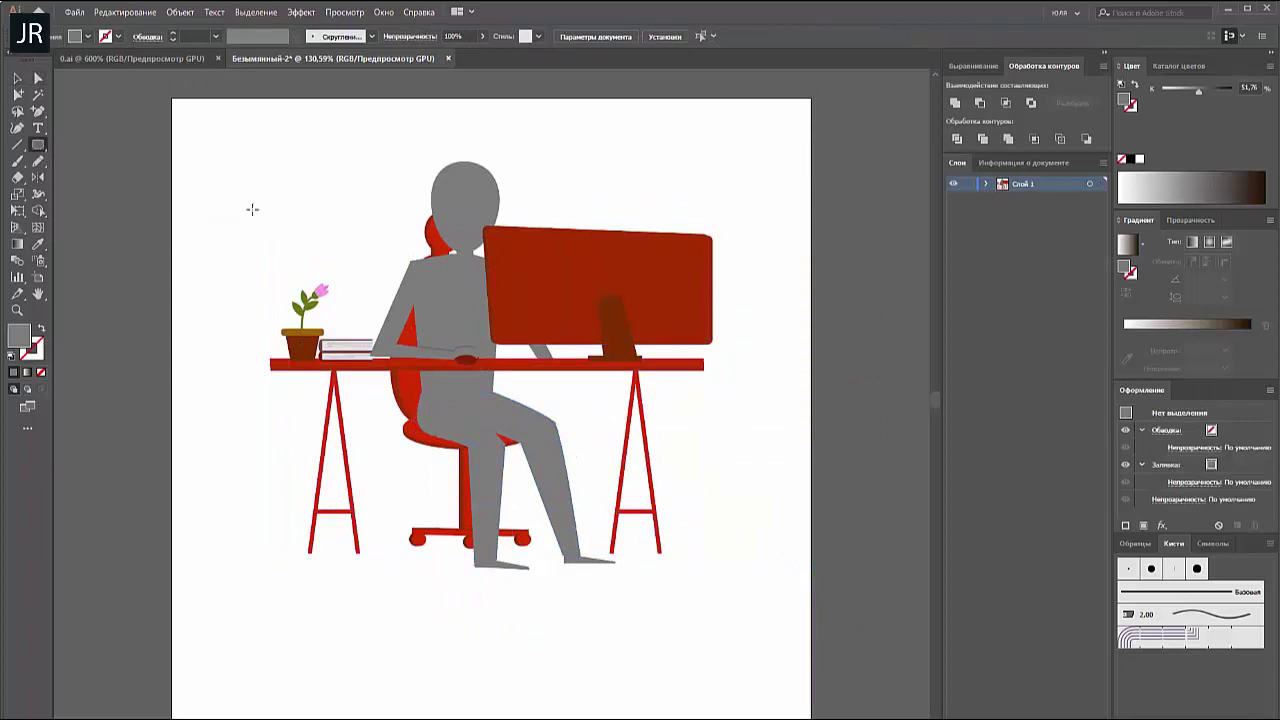
Reshape the red tie's anchor points into a narrow, pointed knotted tie
click(465, 265)
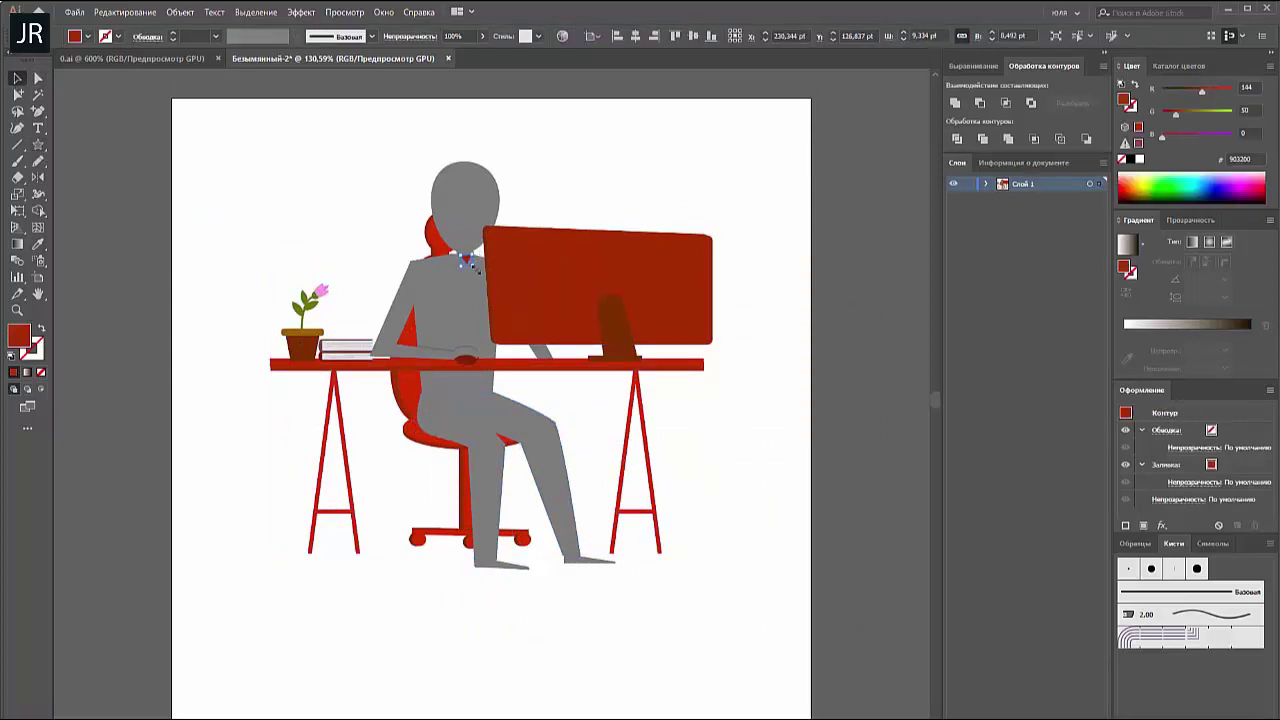
scroll(471, 266, up, 5)
click(511, 375)
drag(483, 372, 483, 396)
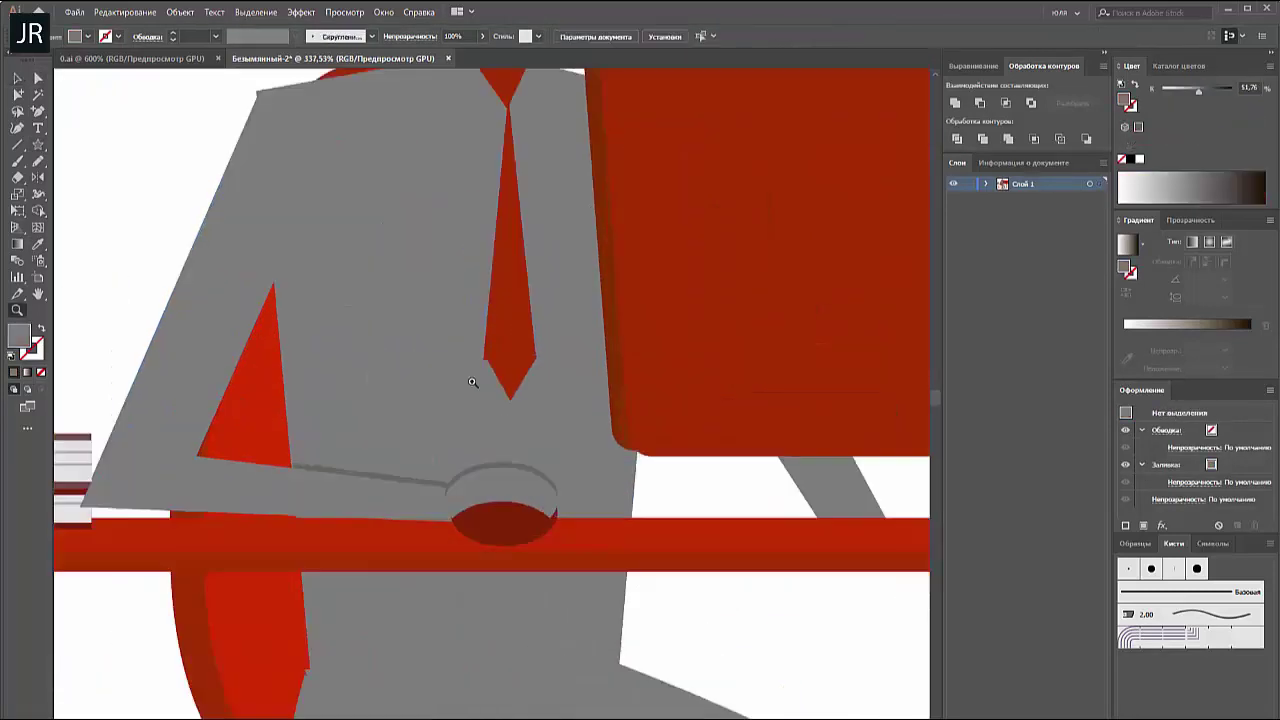
scroll(476, 380, up, 5)
click(484, 311)
scroll(484, 311, down, 3)
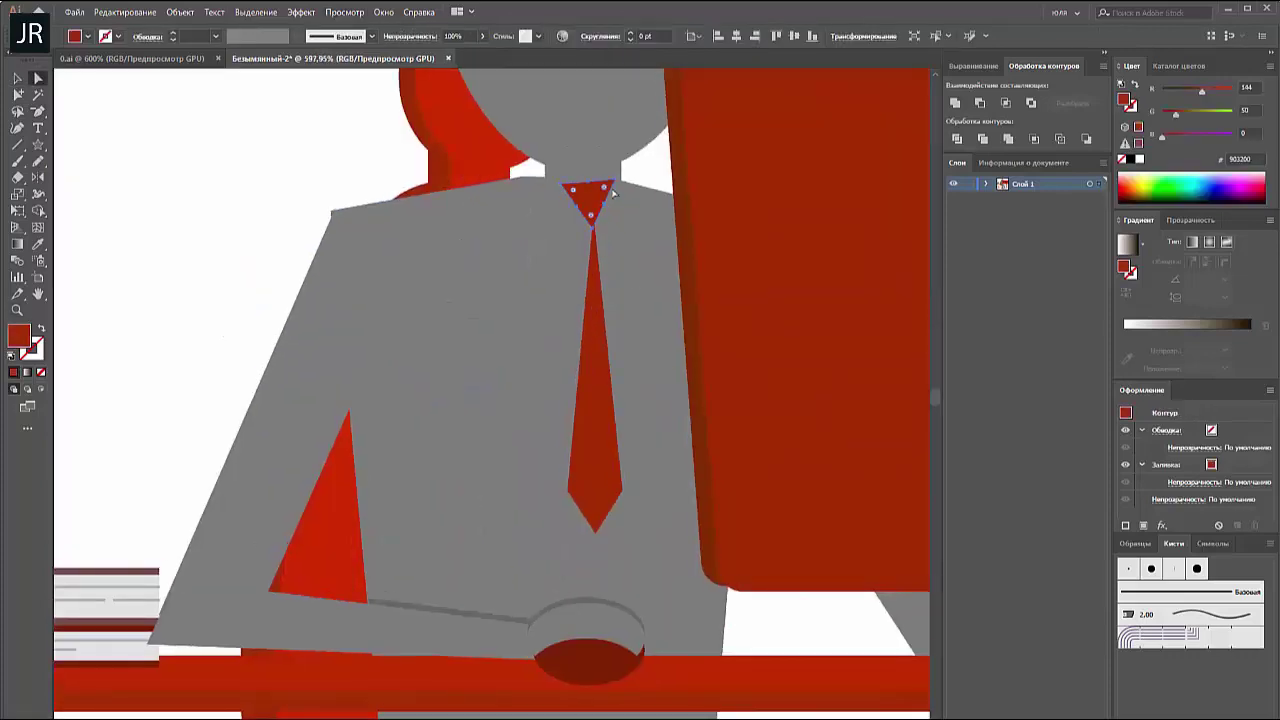
key(v)
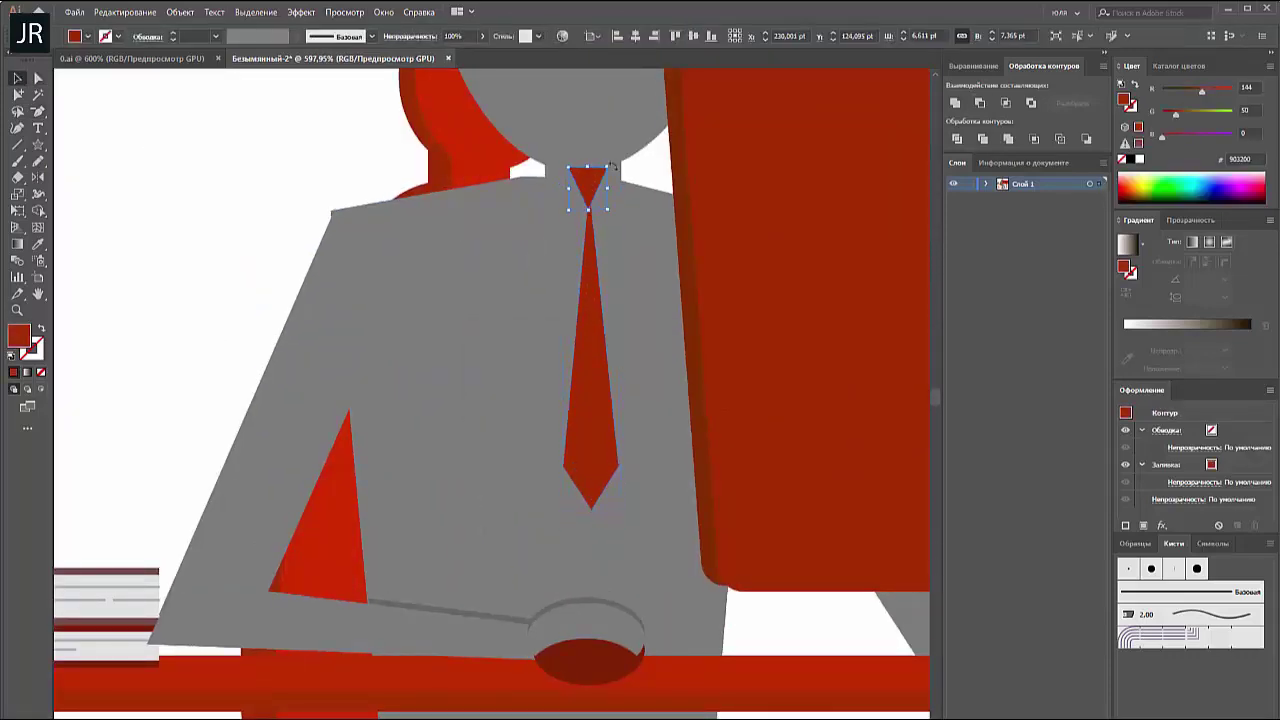
key(a)
click(335, 215)
key(v)
click(574, 334)
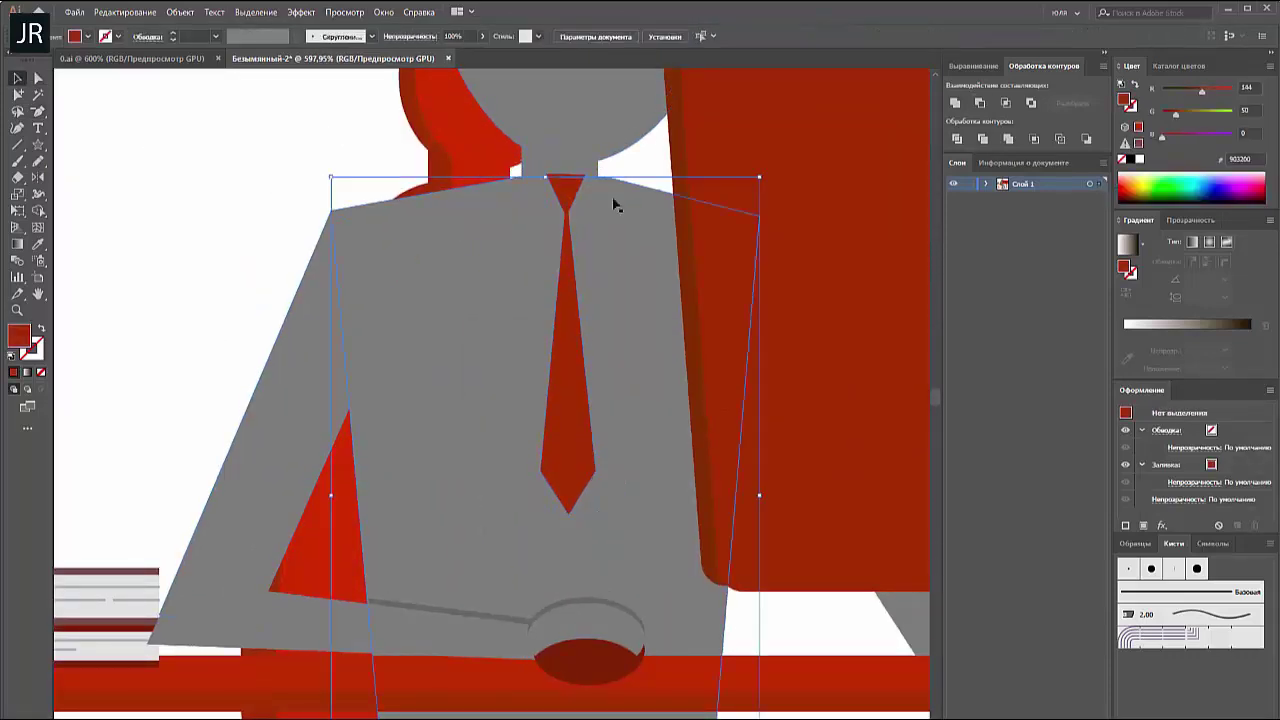
Colour the figure's shoes dark grey
key(ctrl+0)
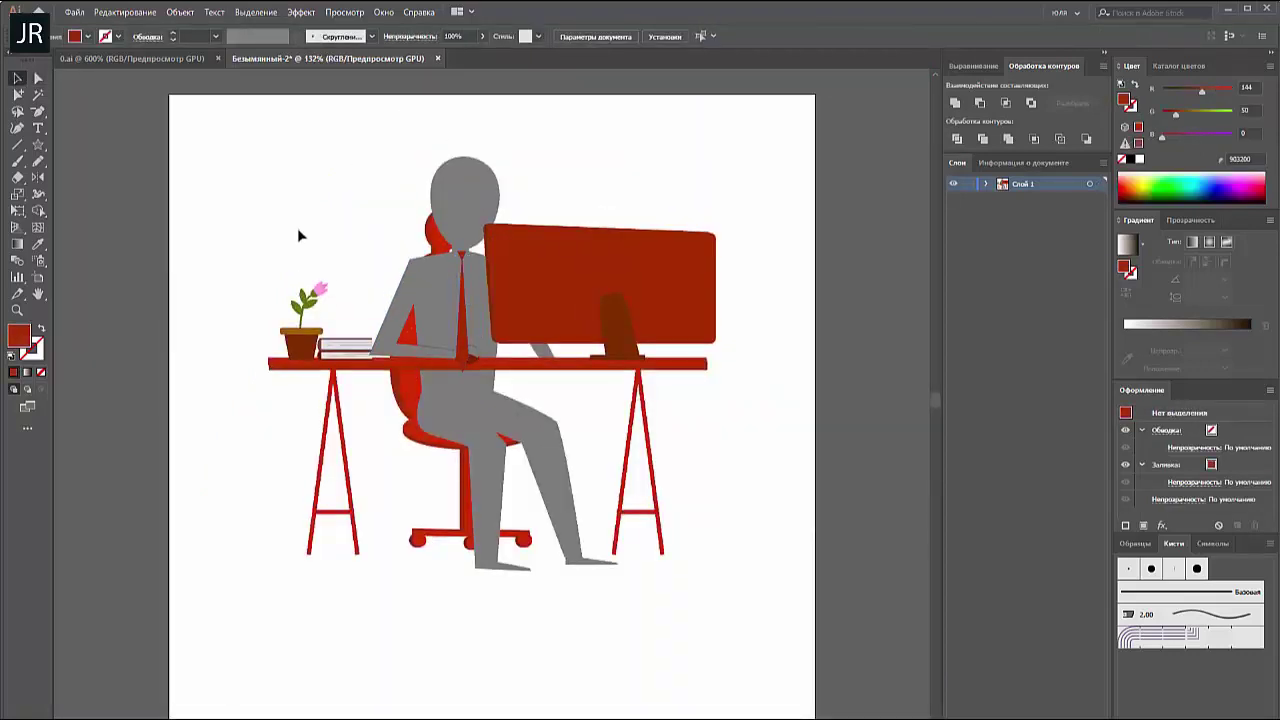
click(573, 568)
scroll(573, 568, up, 5)
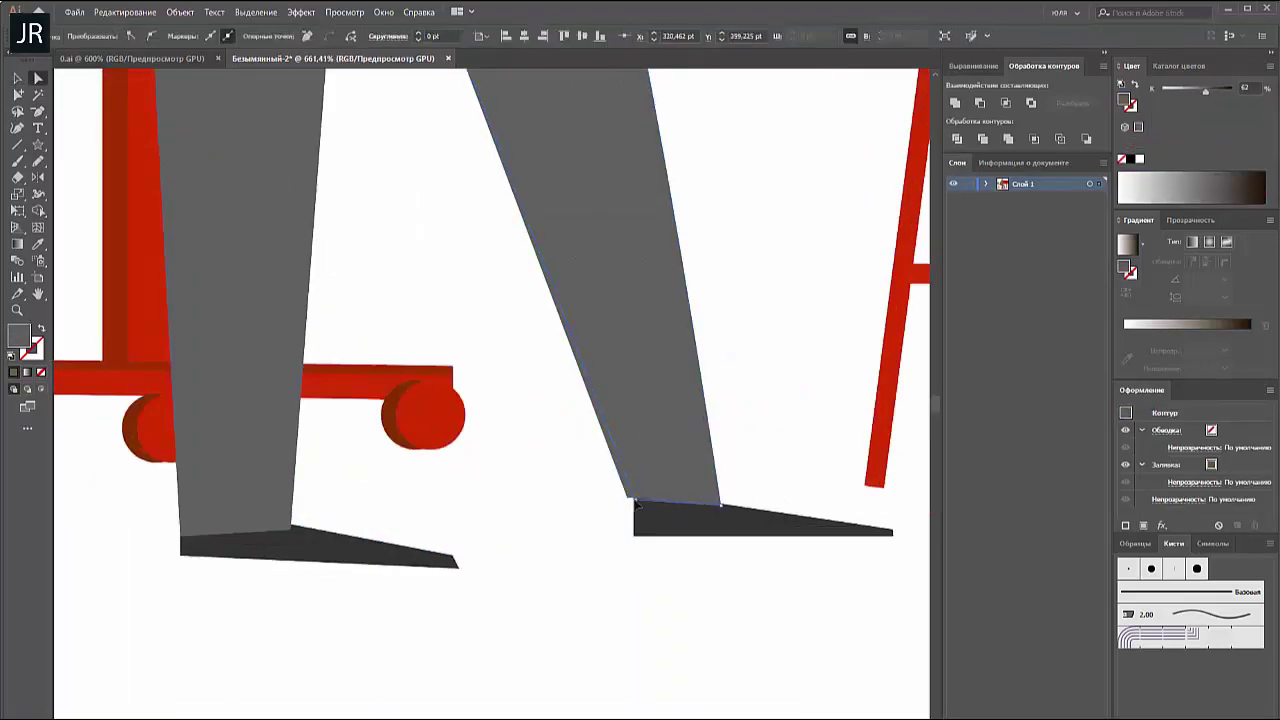
key(ctrl+0)
click(440, 330)
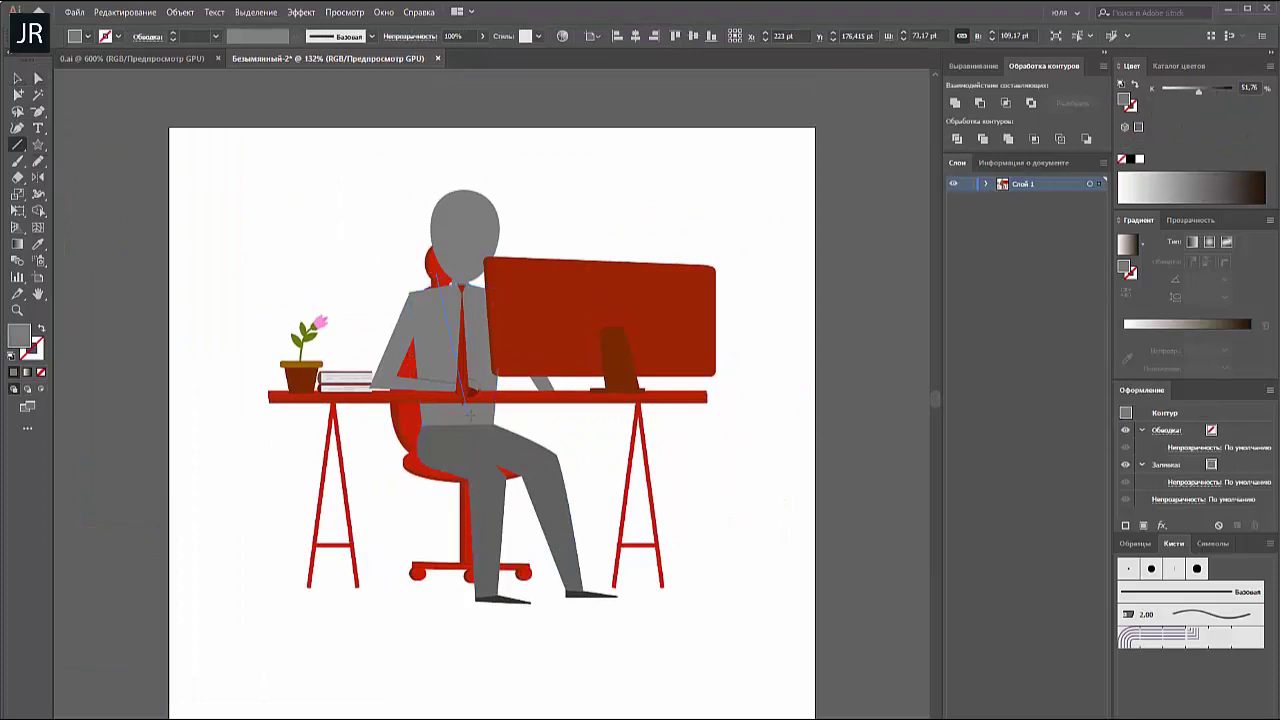
key(shift+x)
Draw a grey rectangle and skew it into a trapezoid lapel shape
key(v)
key(m)
drag(271, 157, 303, 300)
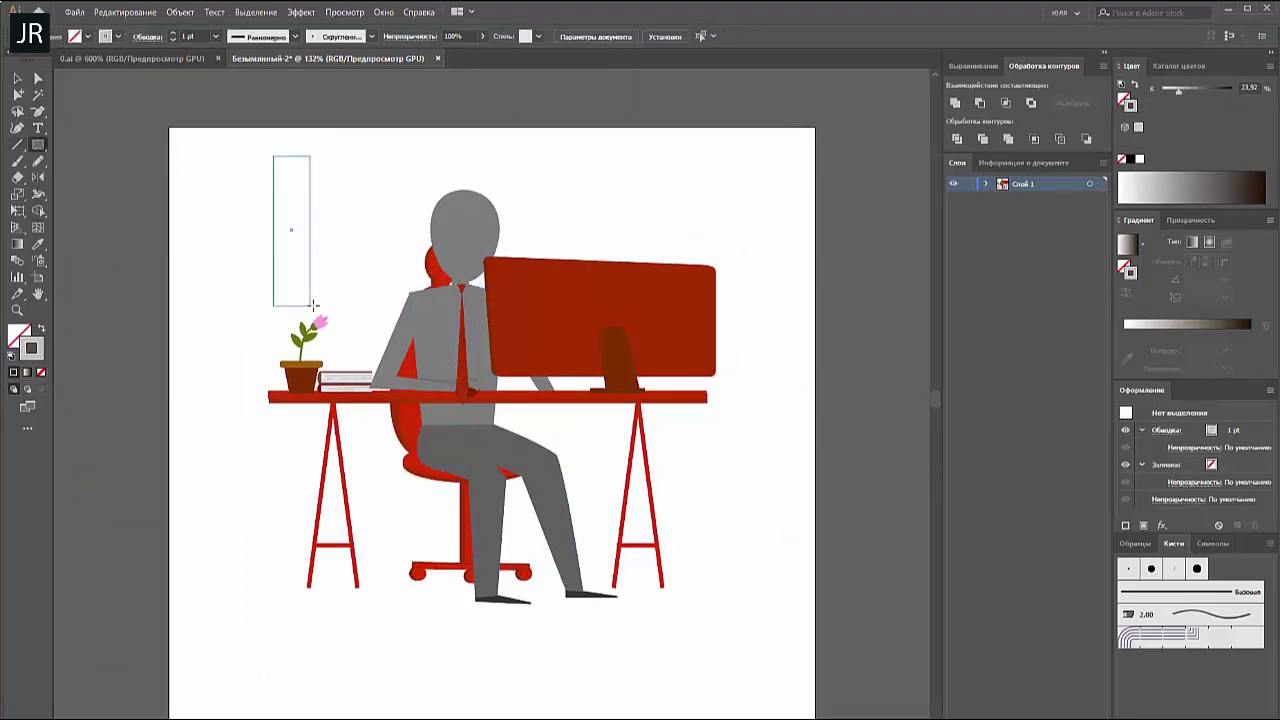
key(shift+x)
key(p)
drag(303, 157, 295, 142)
key(a)
click(289, 196)
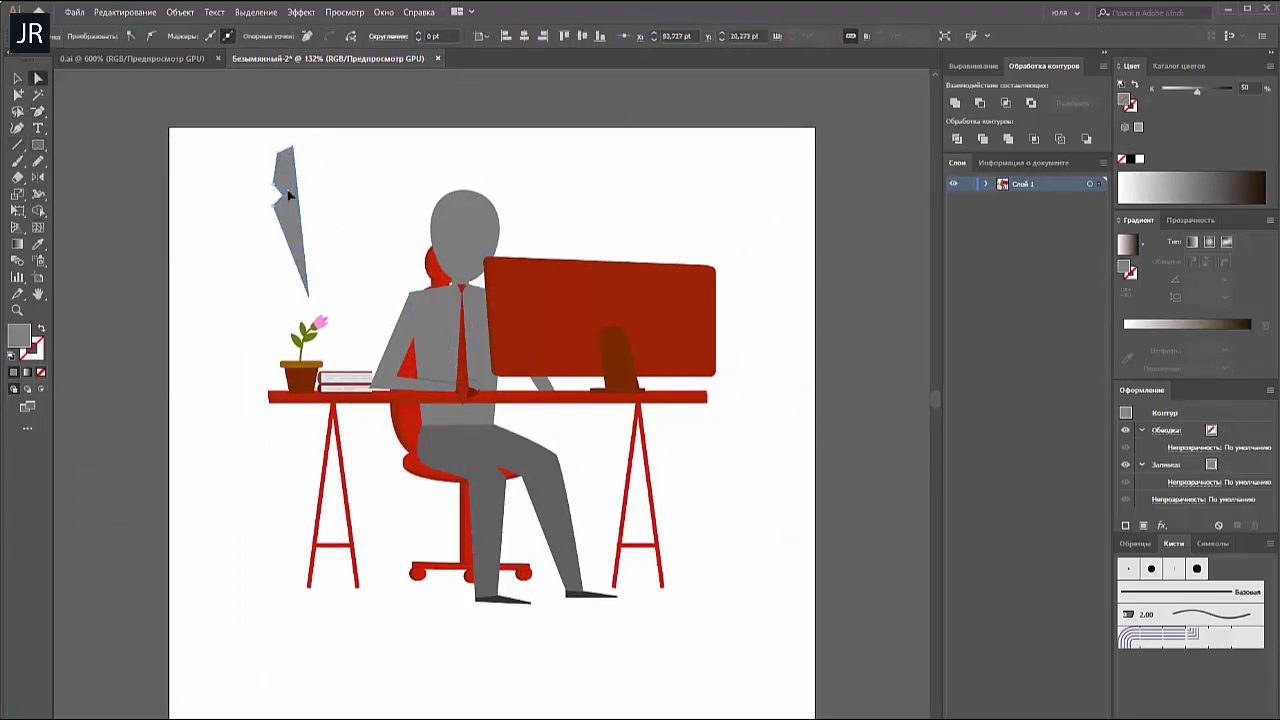
Move the lapel onto the chest beside the tie and darken its grey
key(v)
click(87, 104)
mouse_move(298, 242)
mouse_down()
mouse_move(456, 380)
mouse_move(446, 352)
mouse_up()
click(1214, 89)
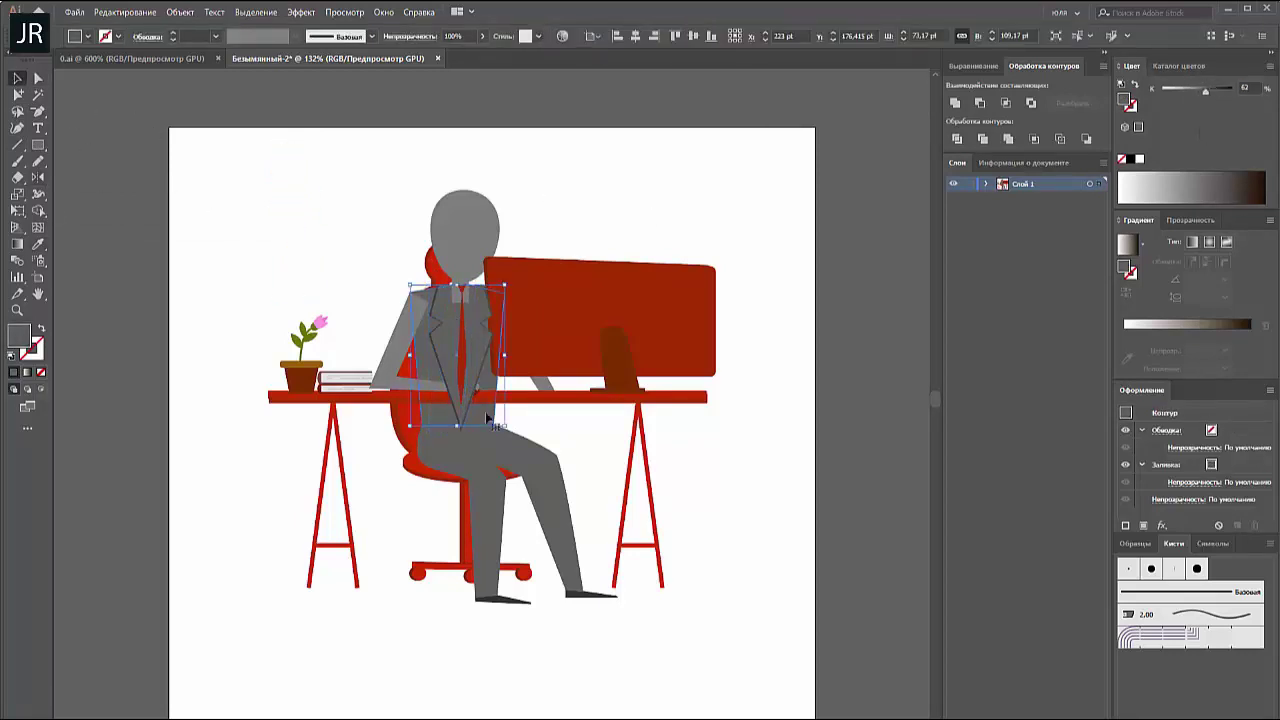
click(436, 297)
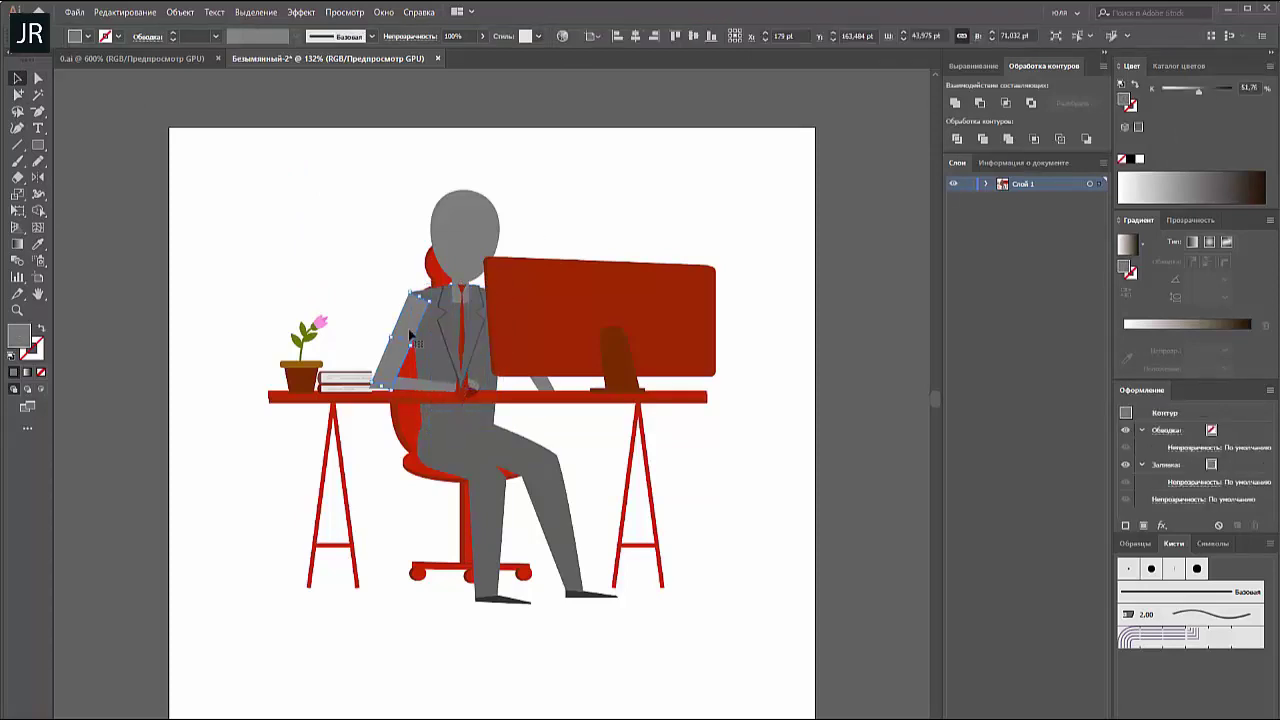
scroll(463, 345, up, 5)
Adjust the lapel edge and shirt collar shapes at the neck
click(171, 191)
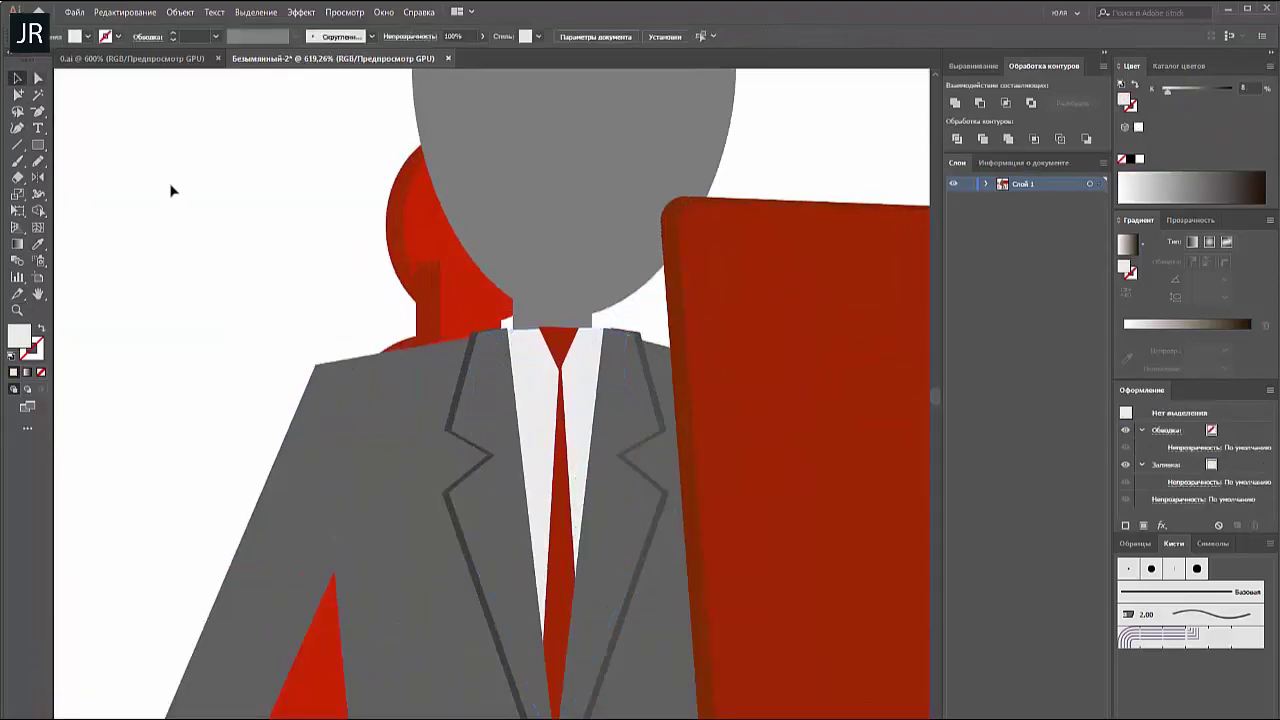
click(511, 320)
click(314, 261)
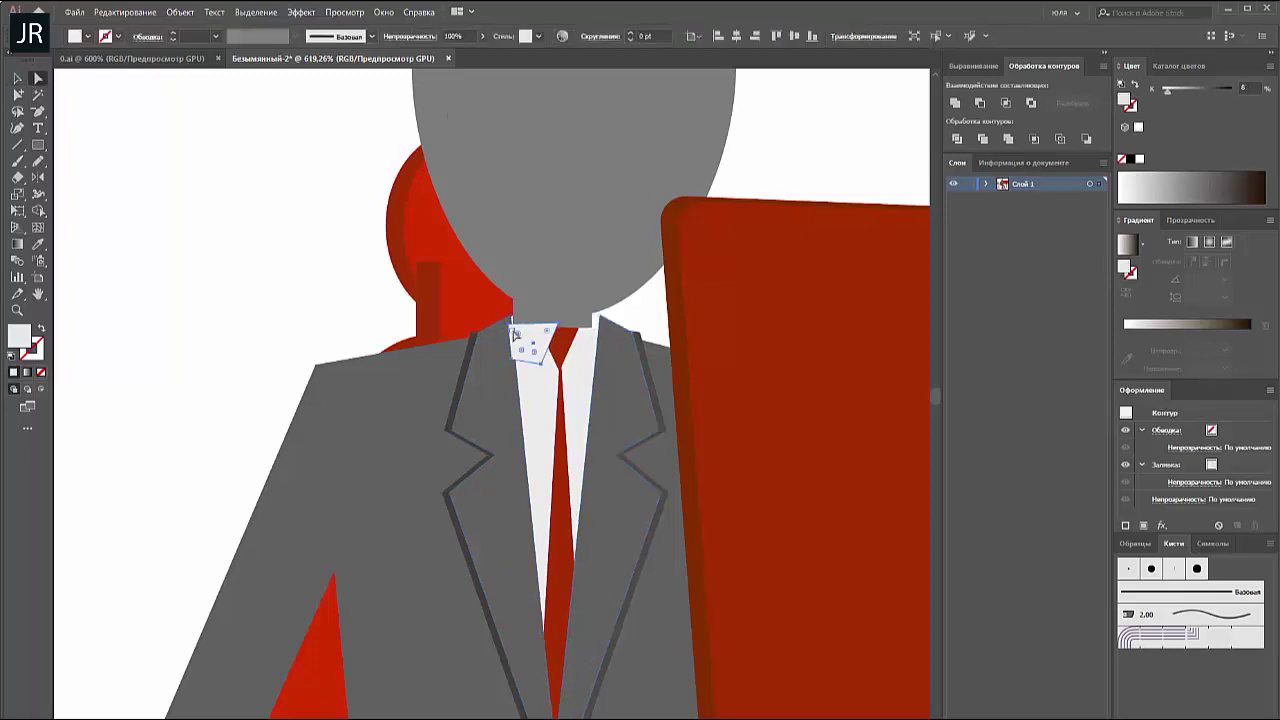
click(123, 134)
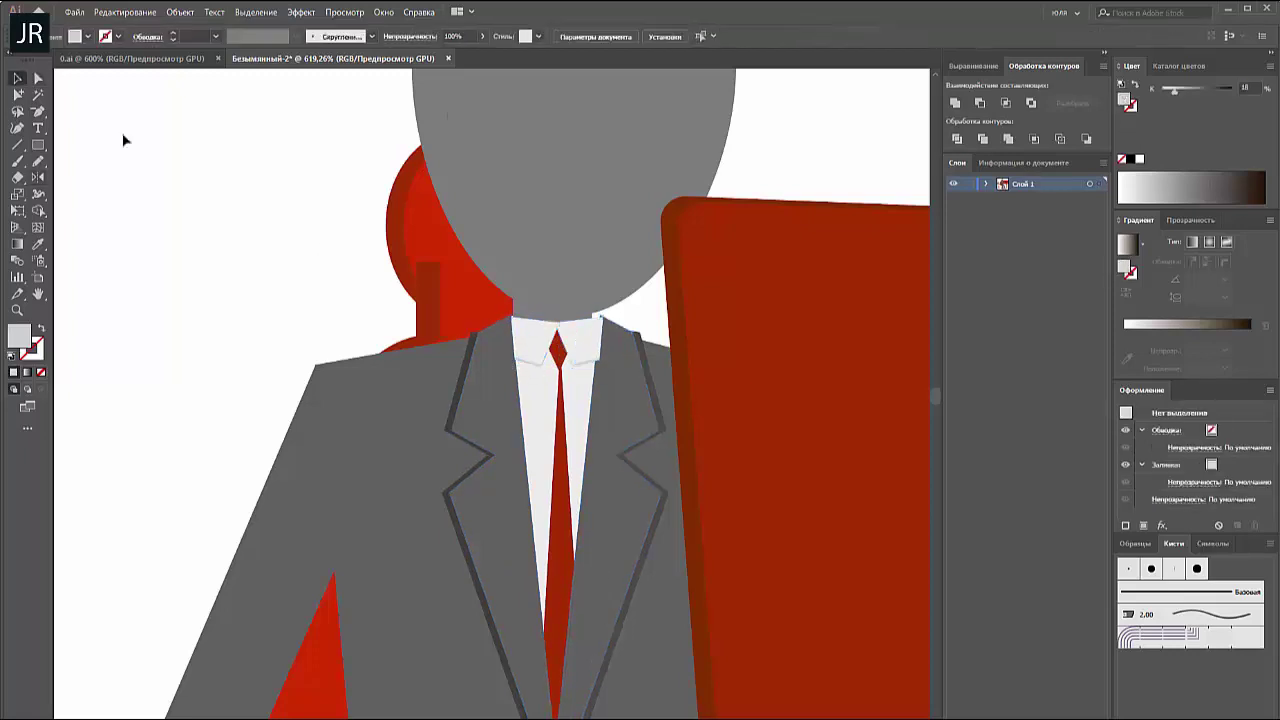
scroll(517, 467, down, 3)
Drag the red tie's bottom tip down between the lapels toward the hands
key(a)
click(543, 193)
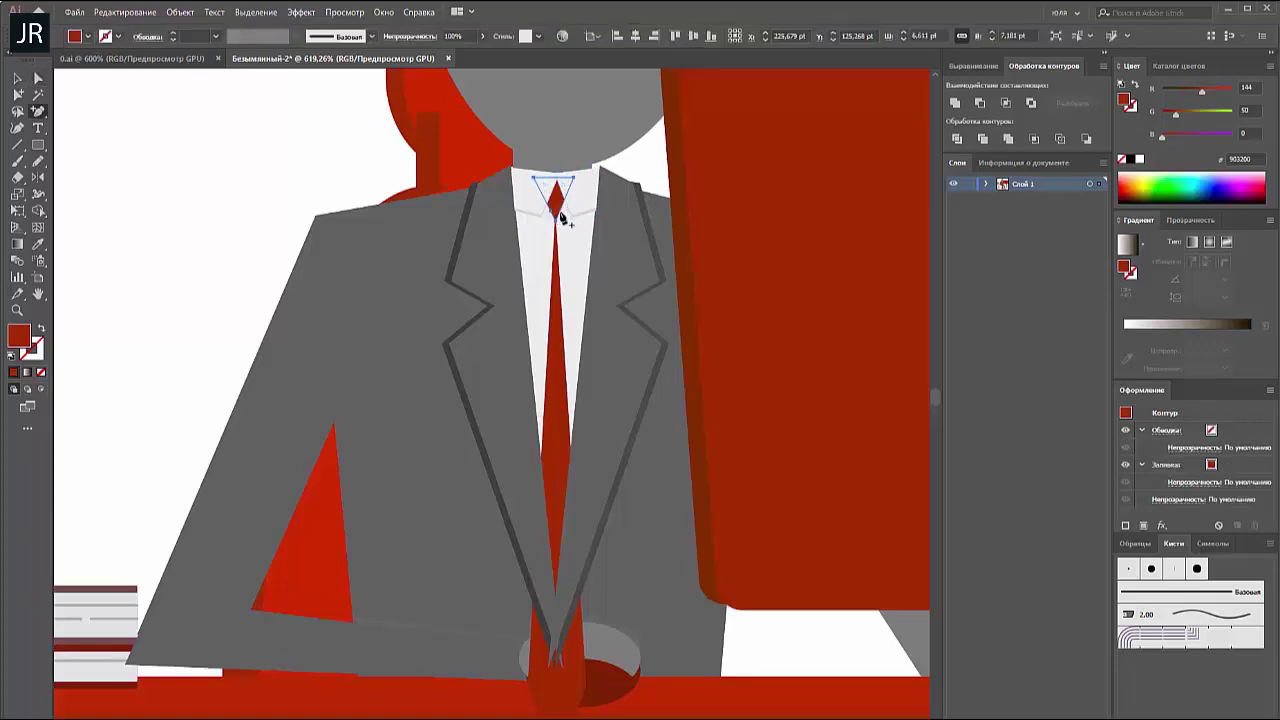
click(562, 215)
scroll(590, 505, down, 2)
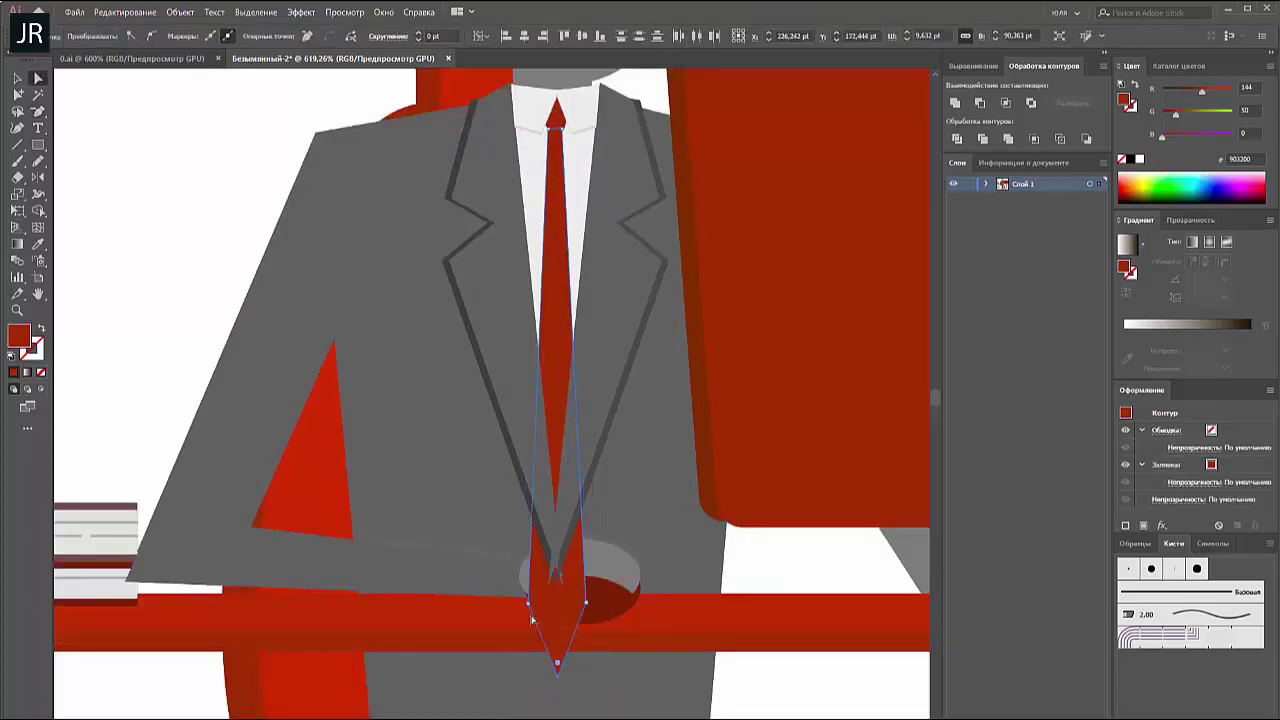
click(540, 618)
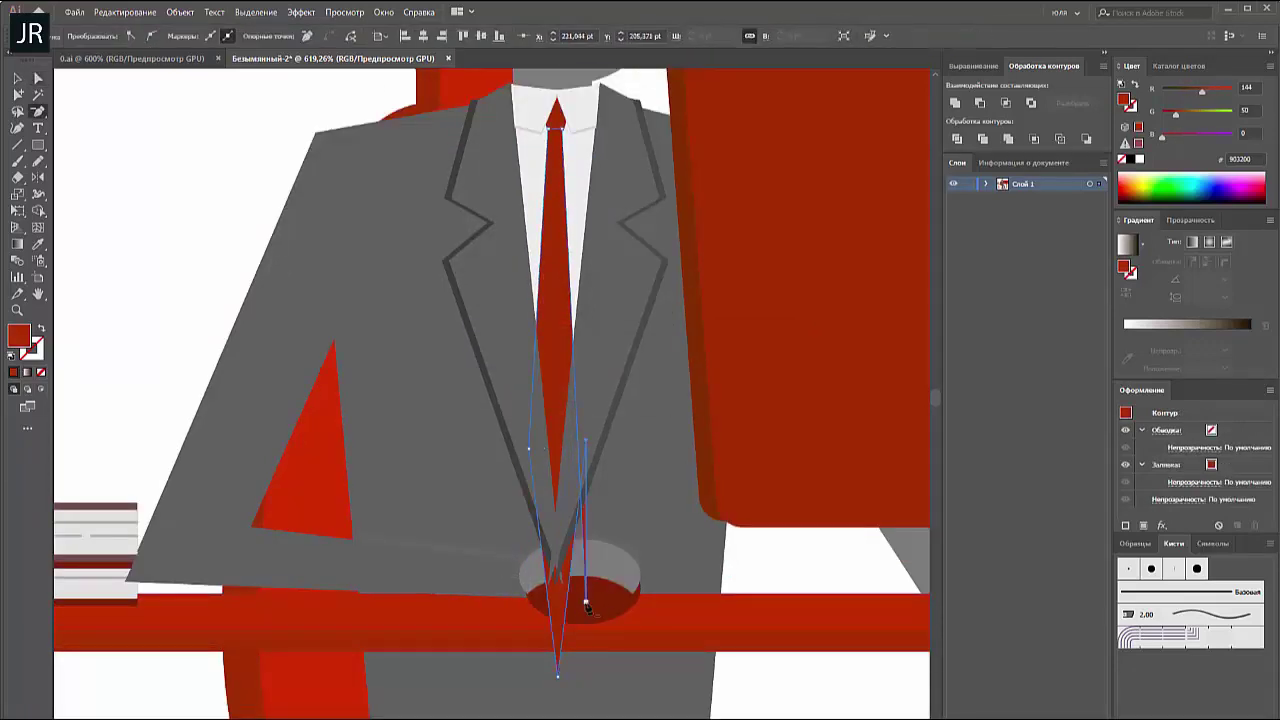
click(556, 584)
click(556, 584)
scroll(556, 584, up, 3)
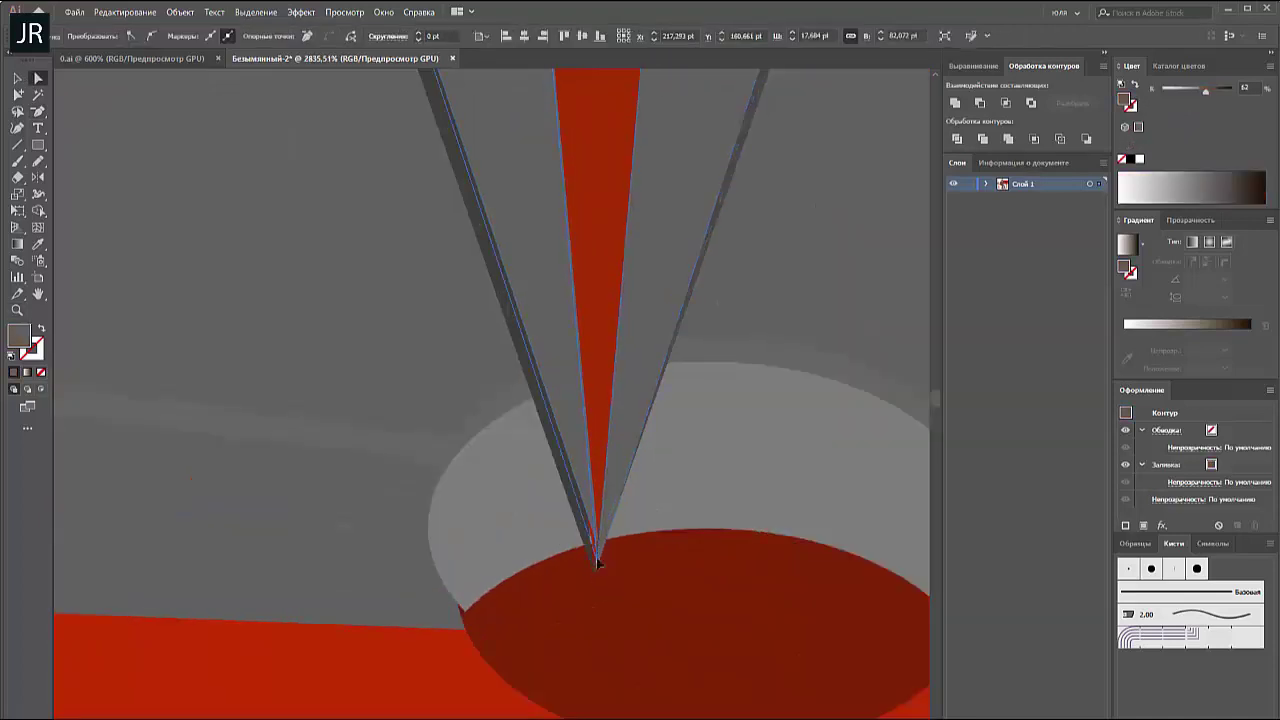
scroll(556, 584, down, 8)
scroll(473, 169, up, 4)
Draw a small red ear piece on the left side of the head
click(543, 152)
scroll(543, 152, up, 2)
click(300, 150)
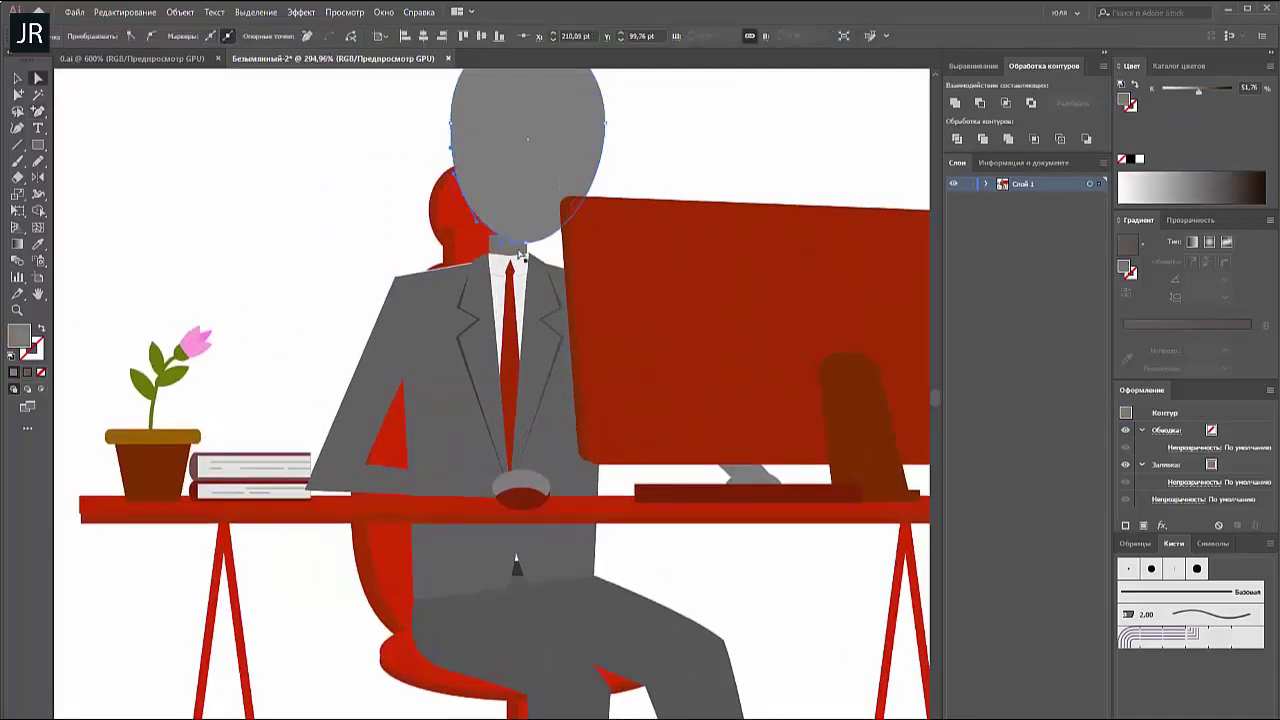
scroll(473, 242, up, 1)
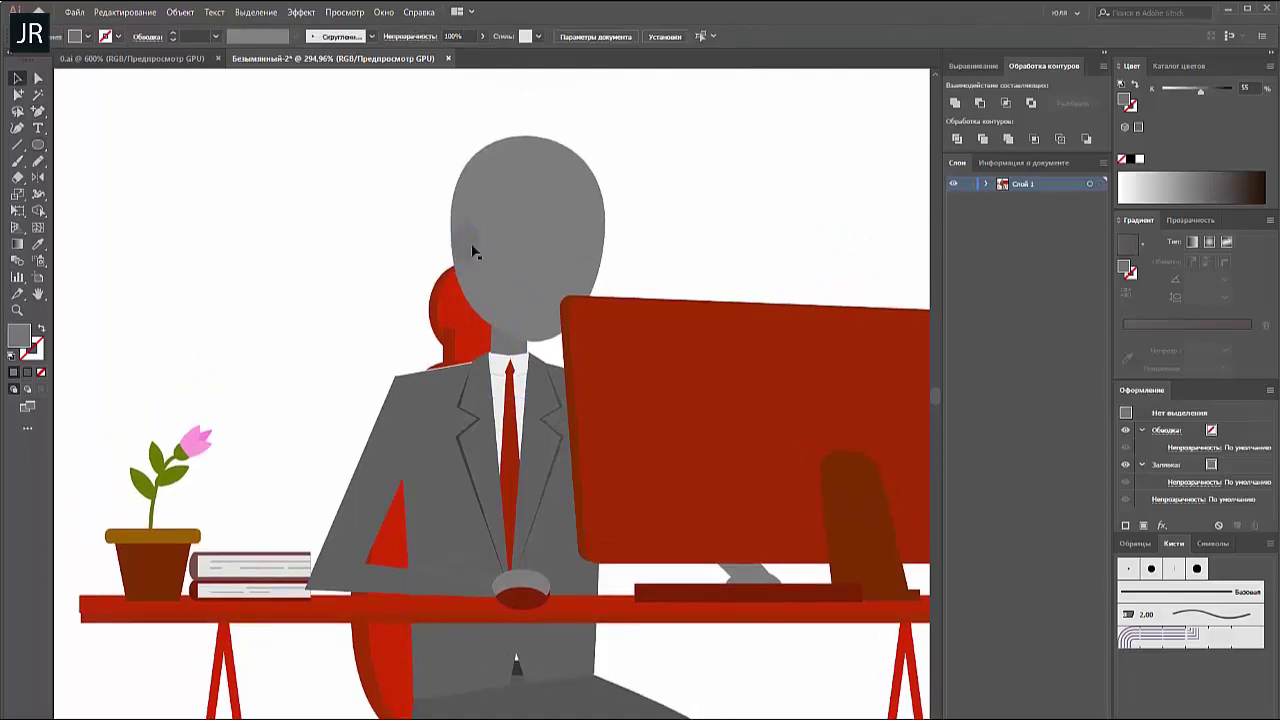
drag(473, 242, 461, 249)
Draw a curved microphone arm from ear to mouth with a red, round-capped stroke
key(shift+x)
key(p)
click(464, 262)
drag(531, 320, 545, 322)
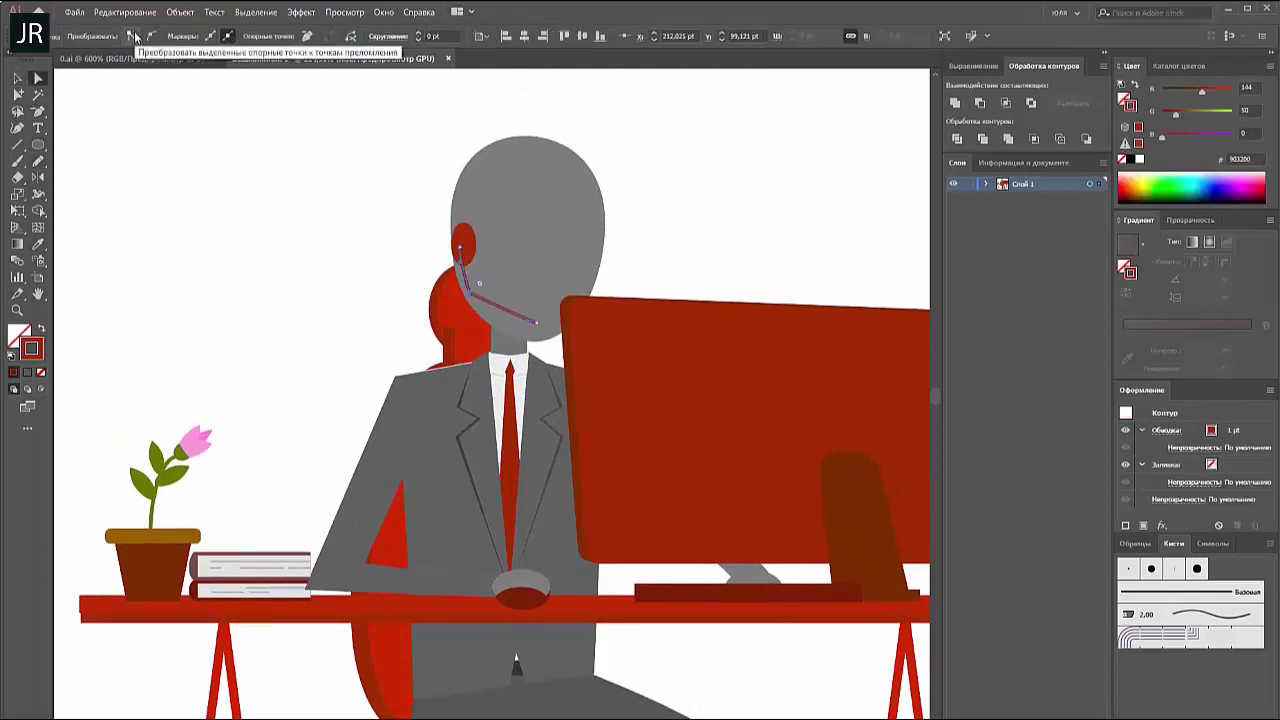
key(v)
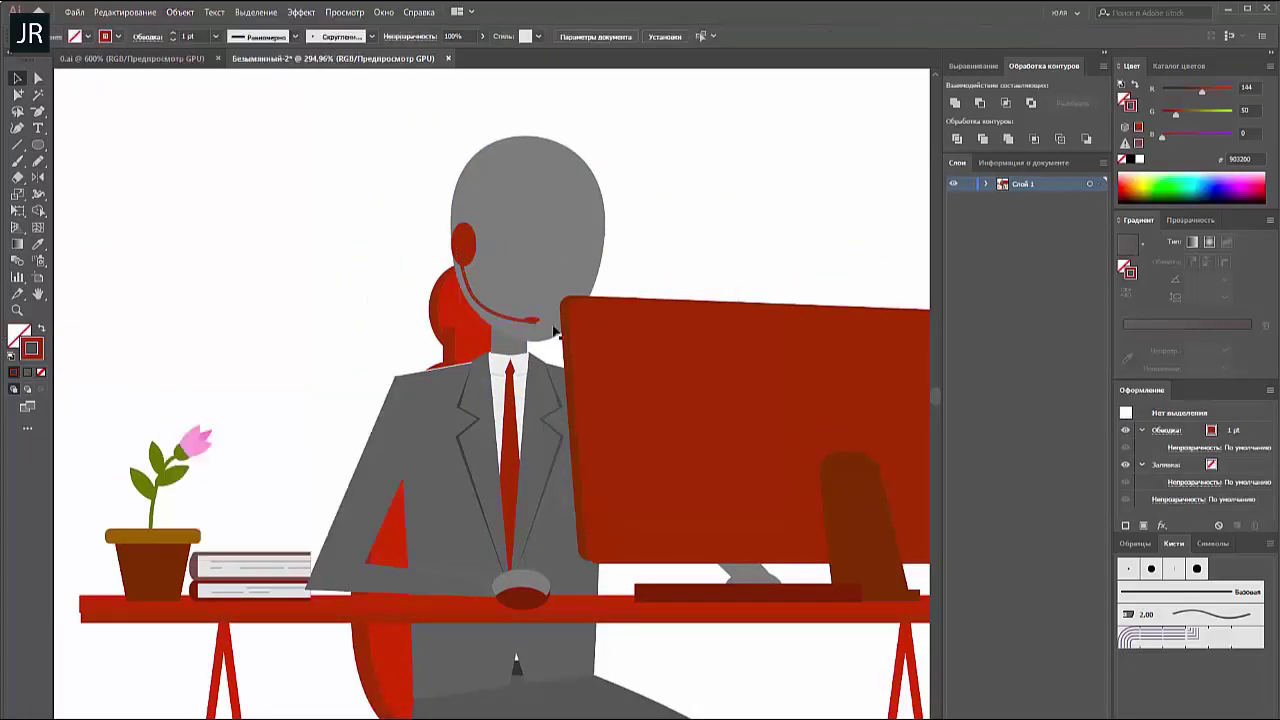
click(147, 36)
click(372, 36)
click(250, 60)
click(329, 334)
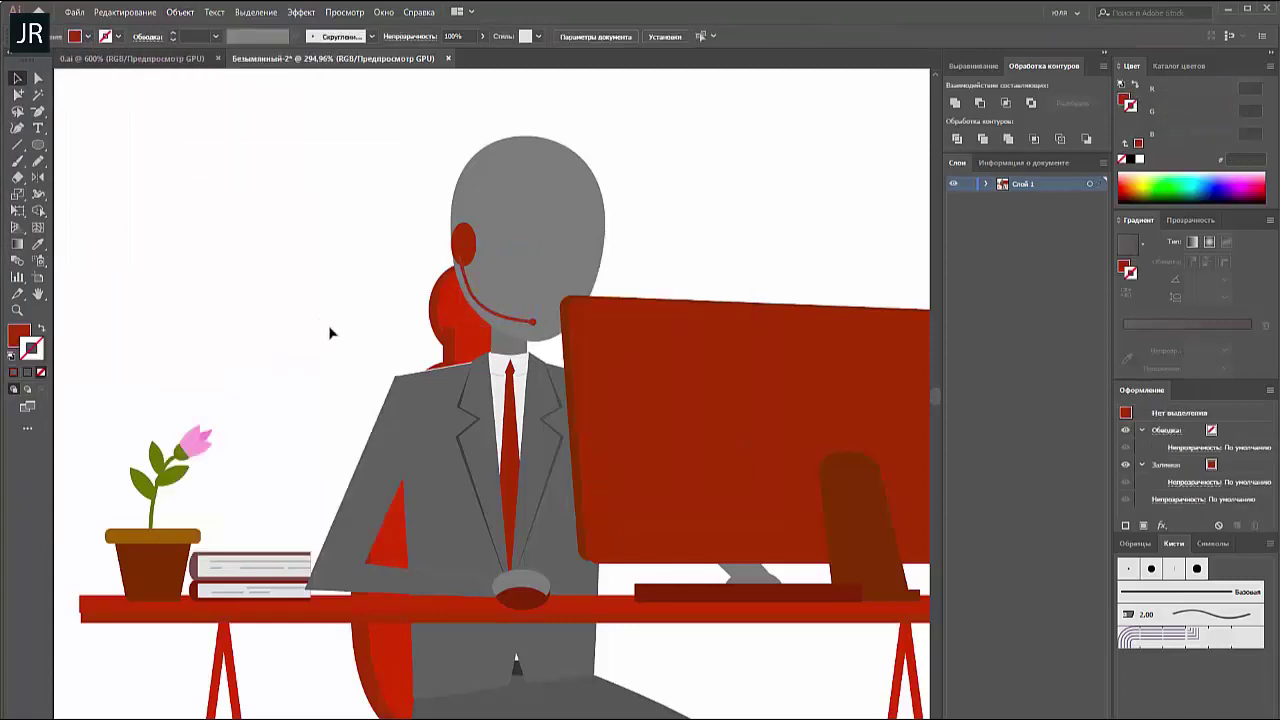
scroll(287, 309, up, 1)
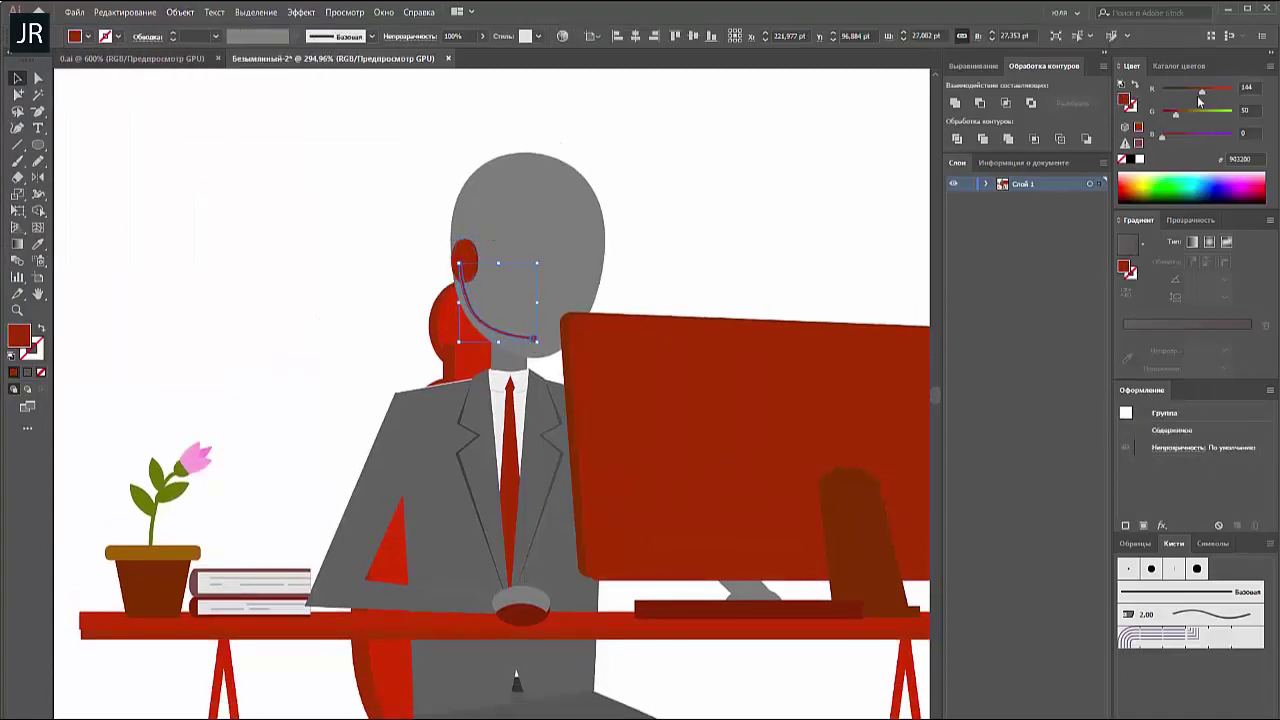
alt+scroll(467, 270, up, 3)
alt+scroll(543, 326, down, 5)
Add a lighter-filled collar rectangle at the neck and refine its anchor points
key(ctrl+a)
click(185, 296)
alt+scroll(465, 250, up, 6)
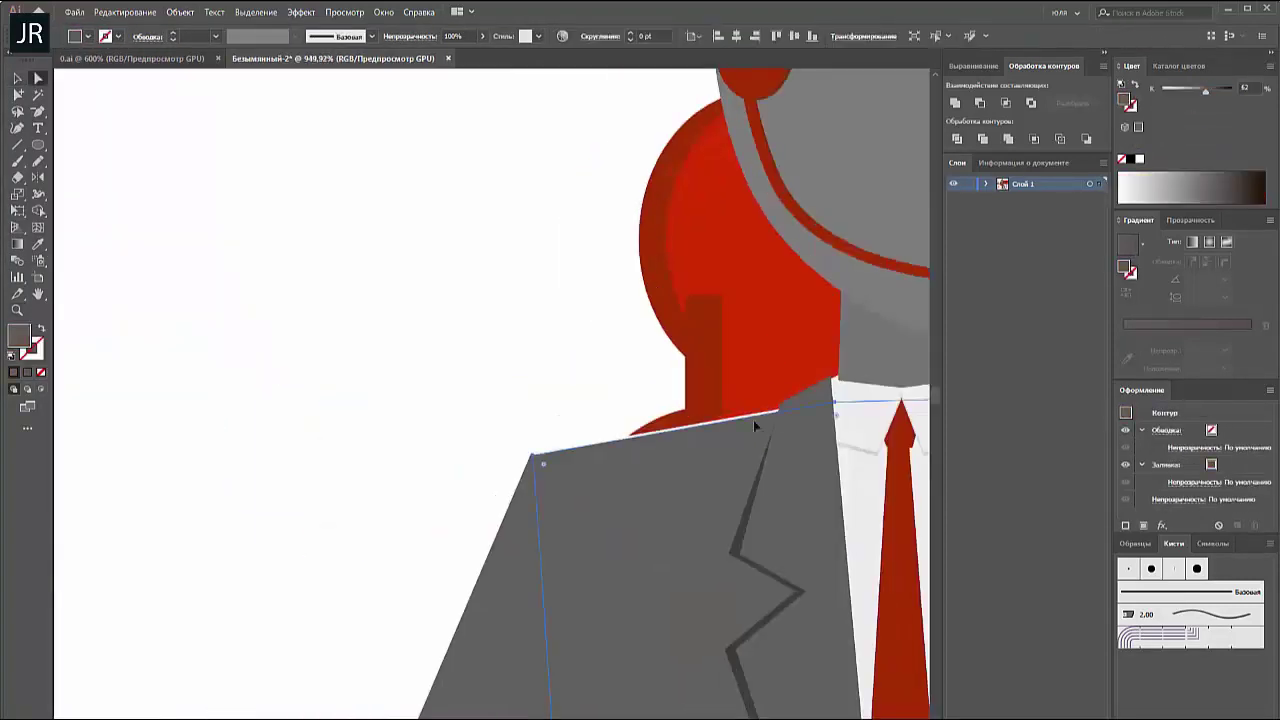
key(m)
drag(462, 322, 596, 358)
click(1216, 87)
alt+scroll(900, 286, up, 3)
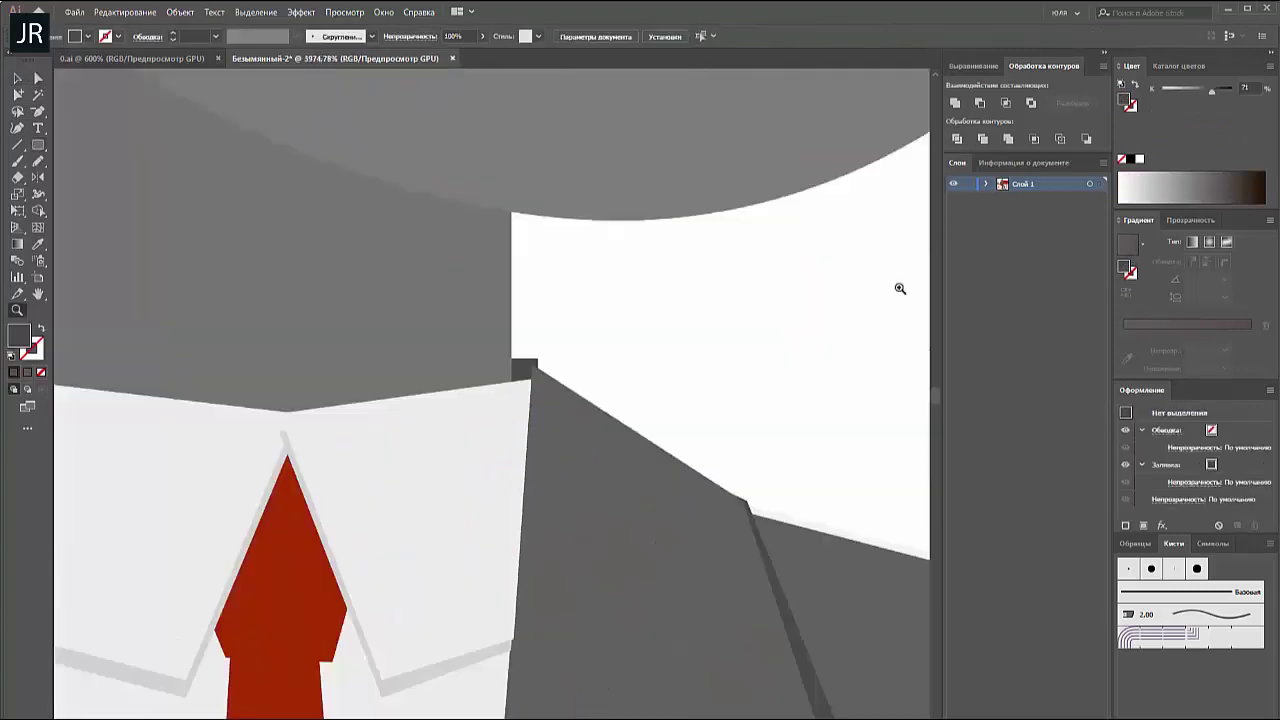
alt+scroll(525, 375, up, 3)
key(a)
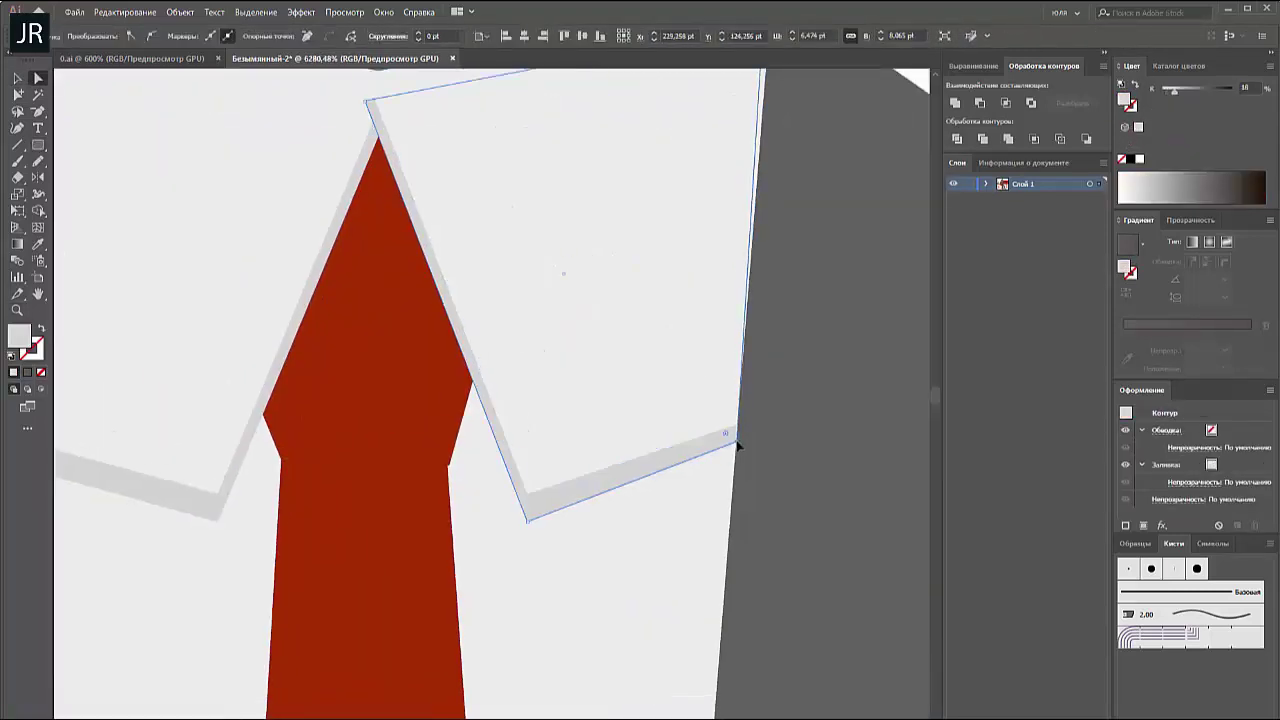
alt+scroll(582, 198, down, 5)
click(582, 198)
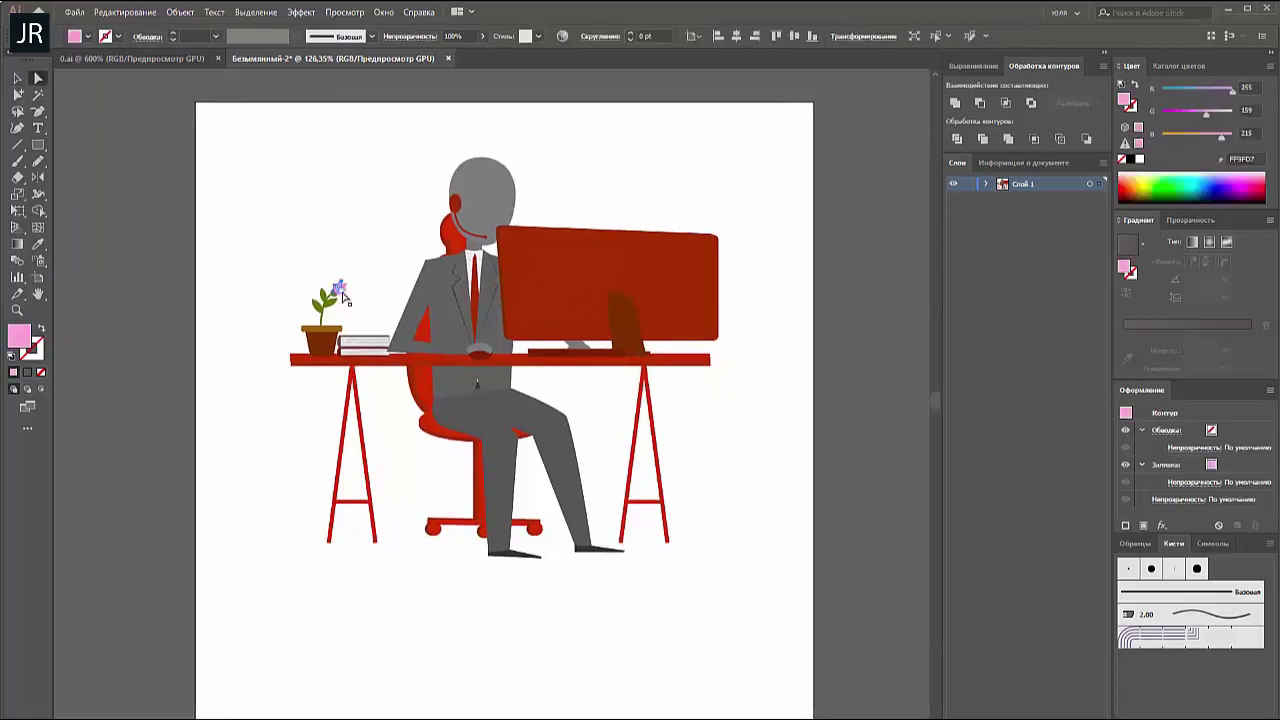
Draw a dark red diagonal shading shape over the pot's right side, then exit the plant group
alt+scroll(276, 271, up, 5)
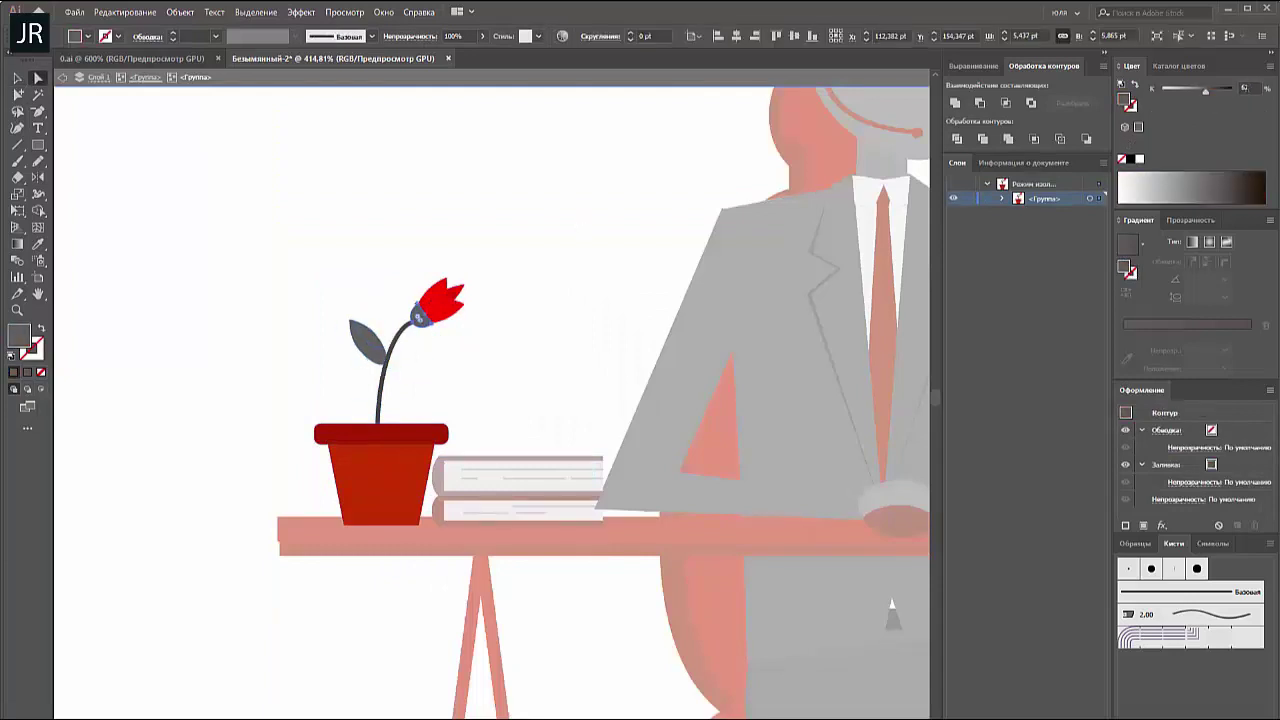
drag(435, 437, 343, 520)
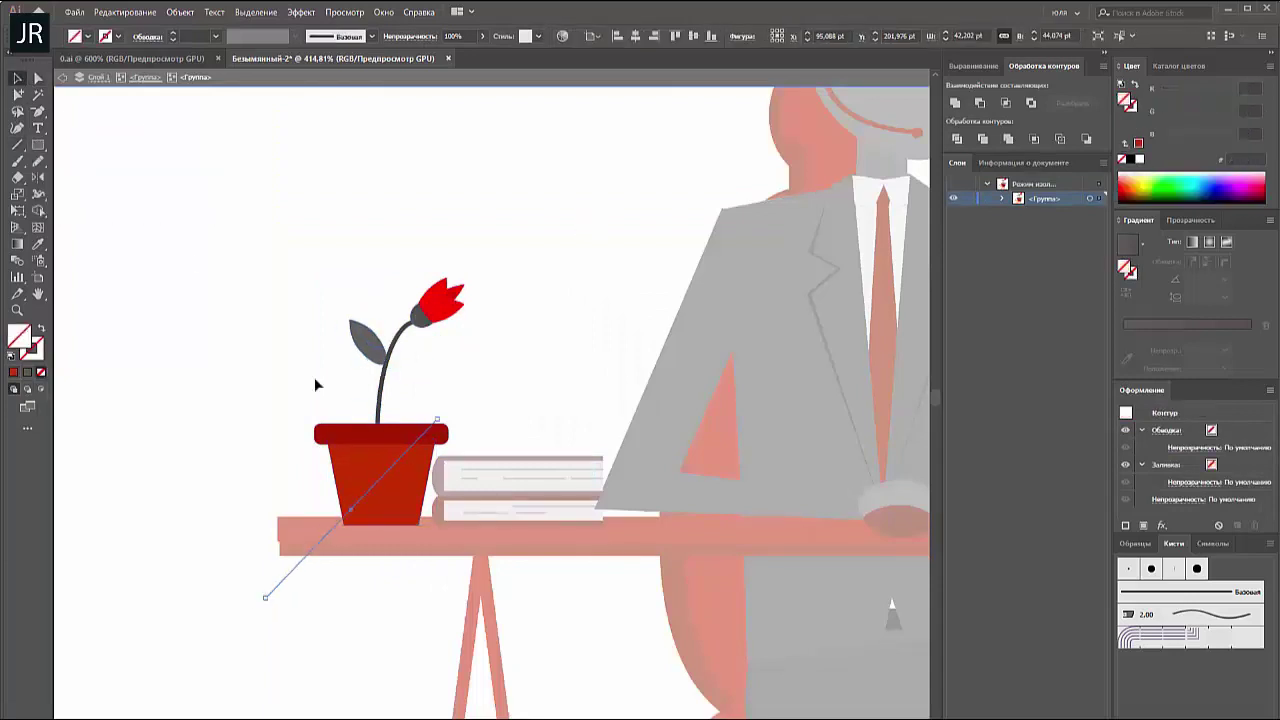
key(v)
click(385, 436)
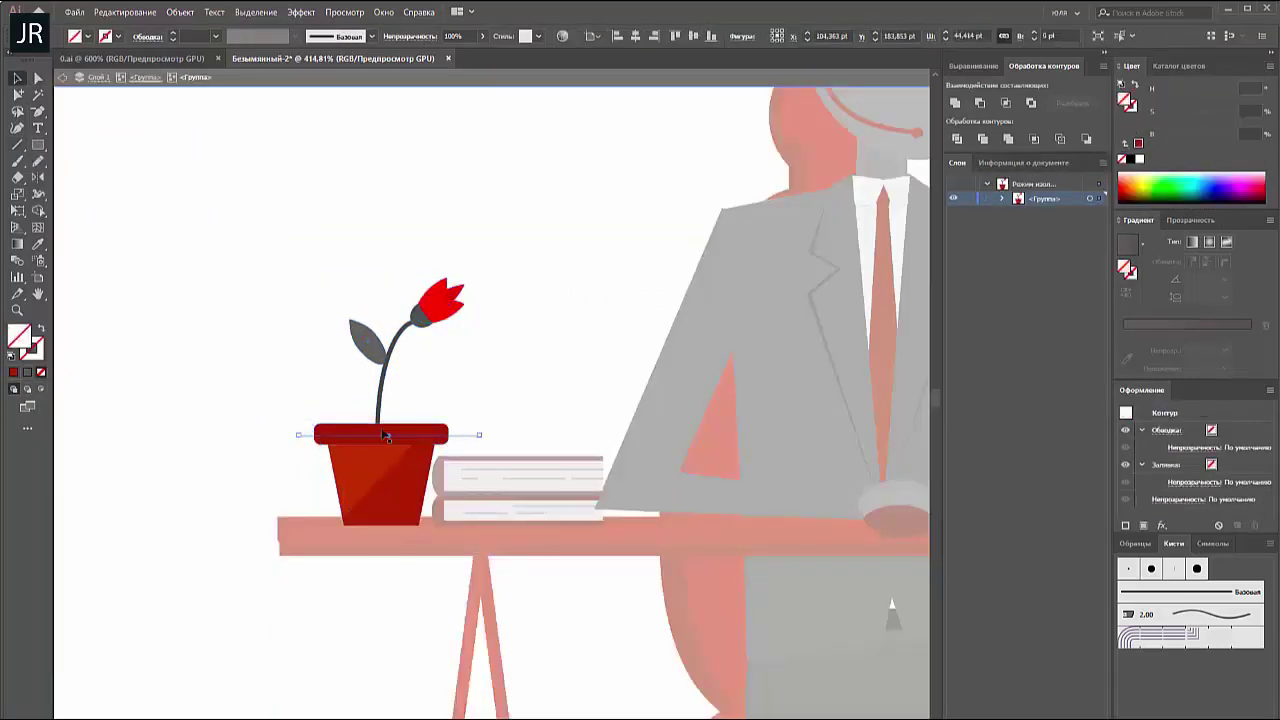
double_click(571, 329)
key(ctrl+0)
scroll(545, 304, up, 5)
click(545, 304)
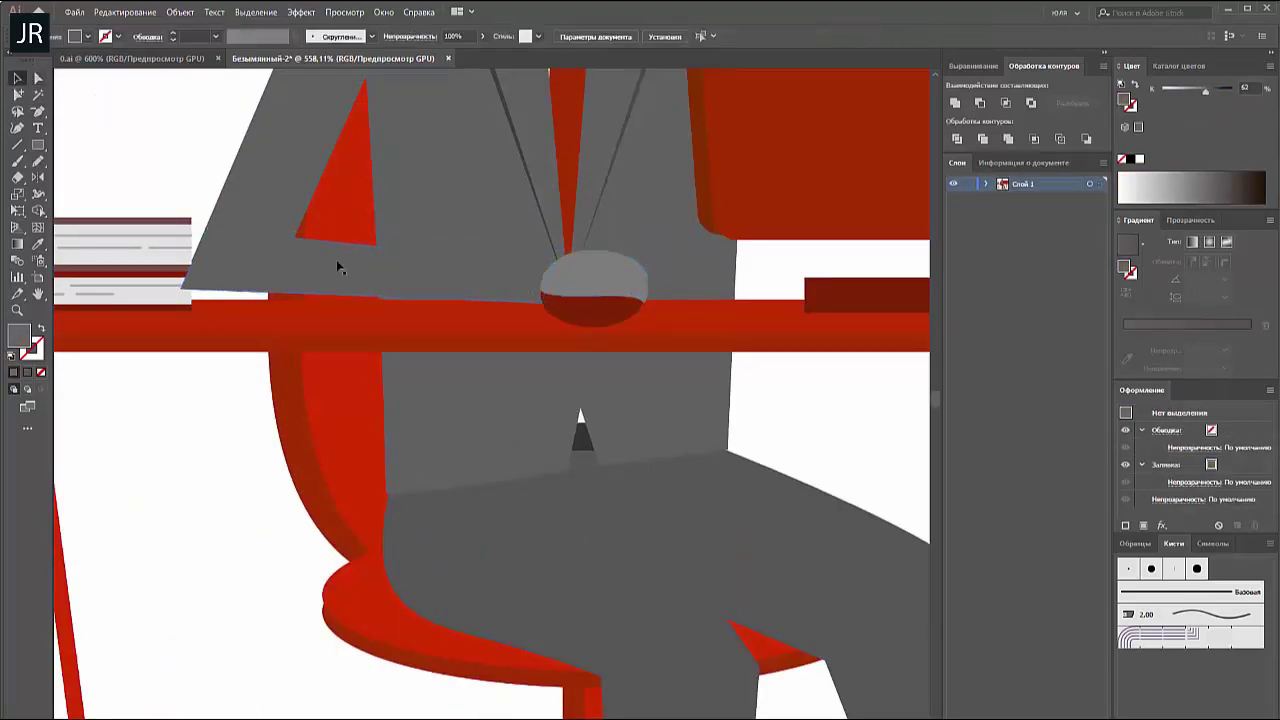
Draw a small white cuff rectangle at the wrist
click(556, 265)
key(m)
drag(531, 257, 549, 303)
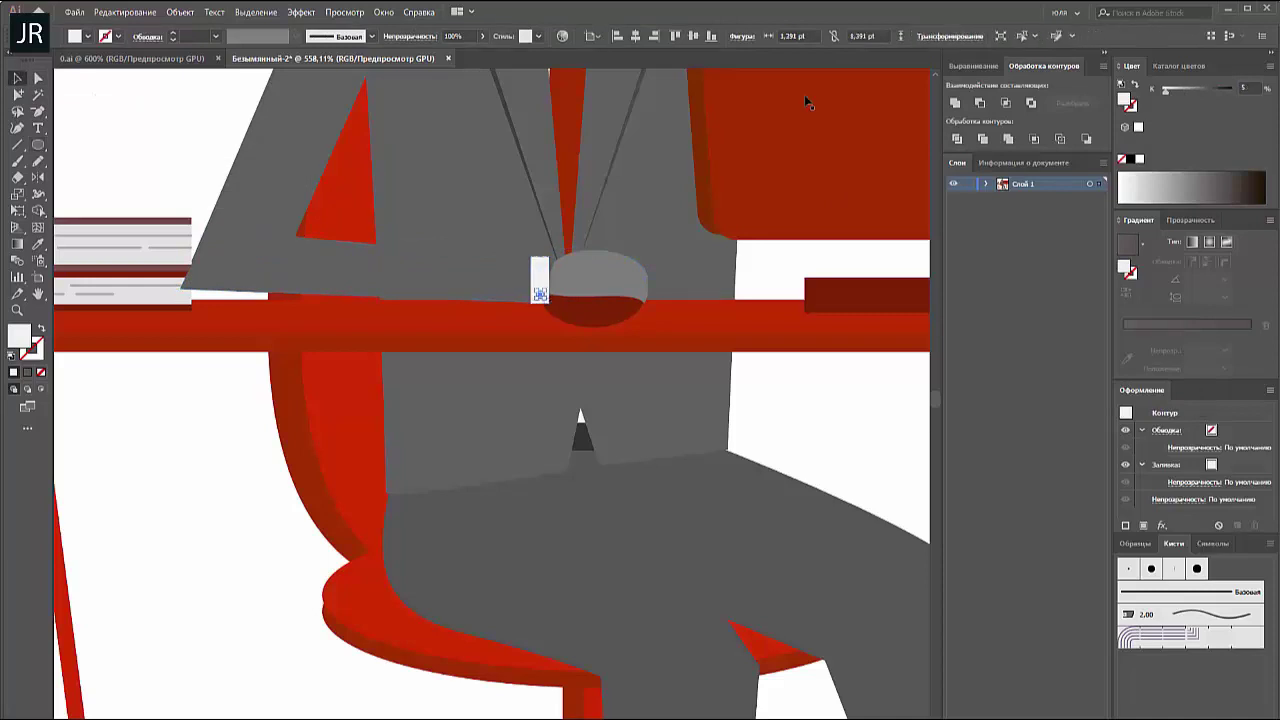
scroll(476, 255, up, 5)
Reshape and lighten the grey jacket sleeve so it meets the cuff and hand
click(160, 233)
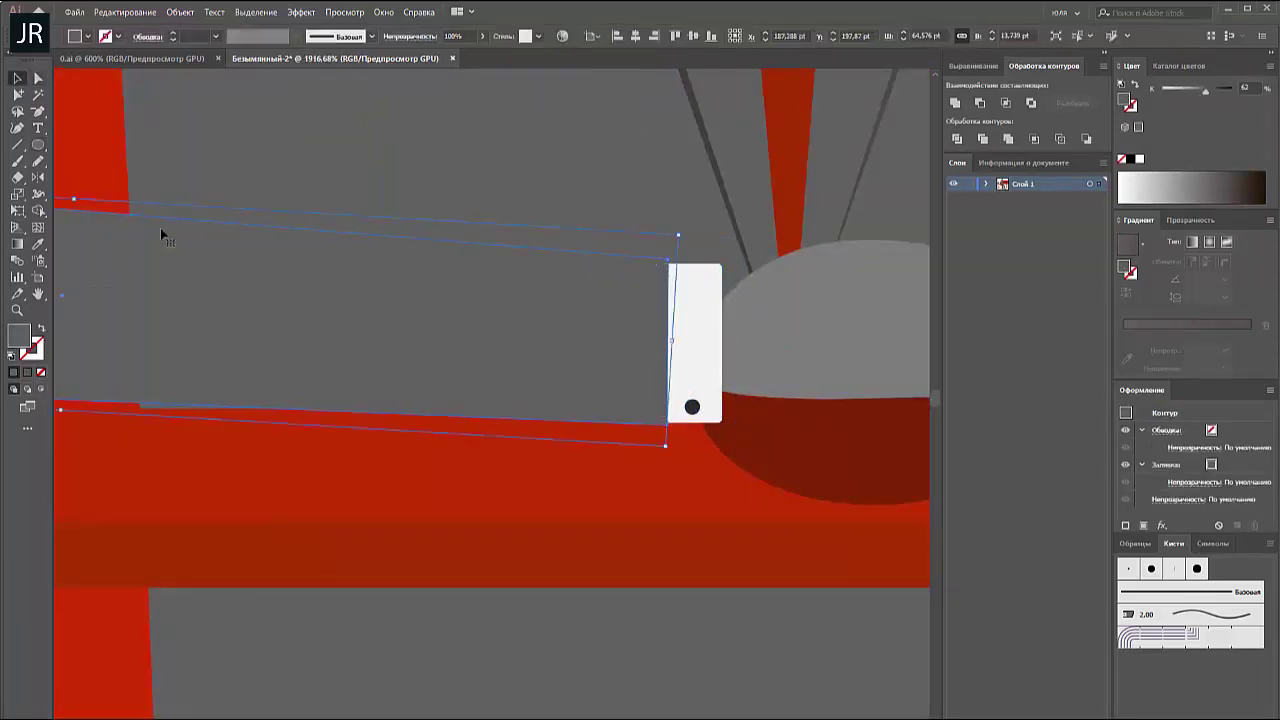
drag(1205, 90, 1213, 95)
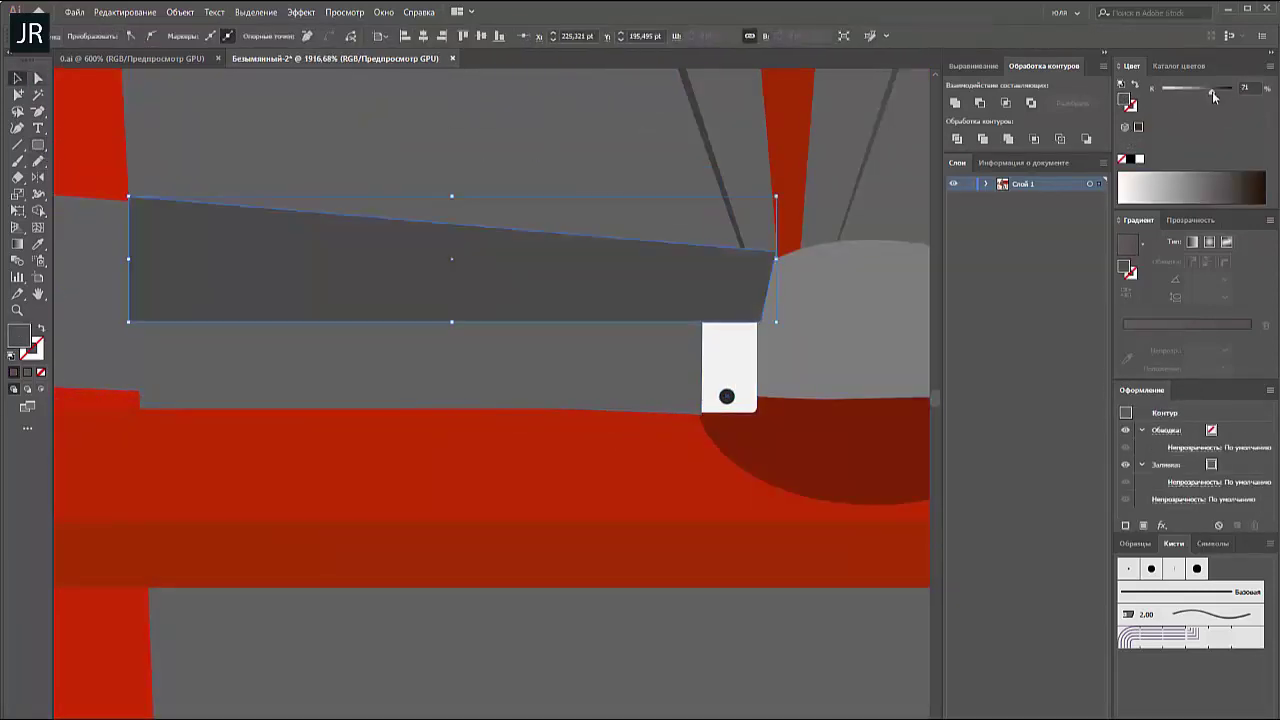
click(830, 320)
click(400, 280)
shift+click(710, 290)
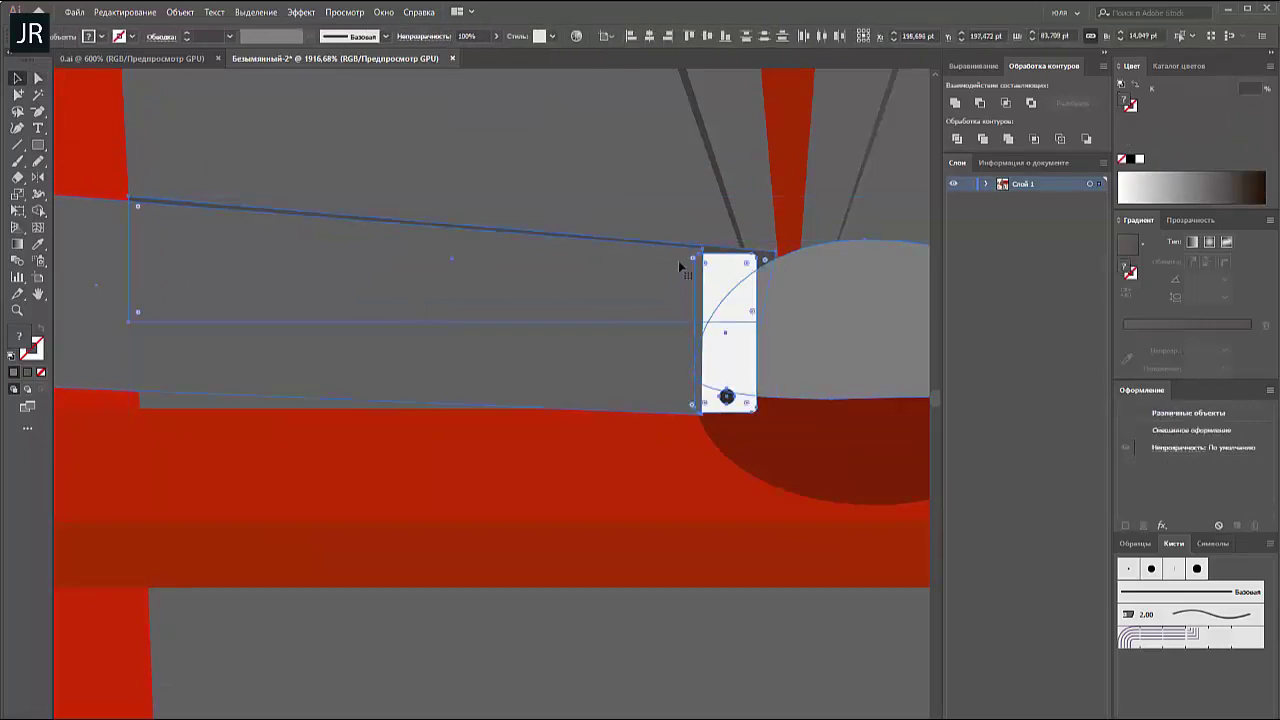
key(ctrl+0)
scroll(640, 450, up, 5)
scroll(384, 314, up, 3)
key(a)
click(469, 333)
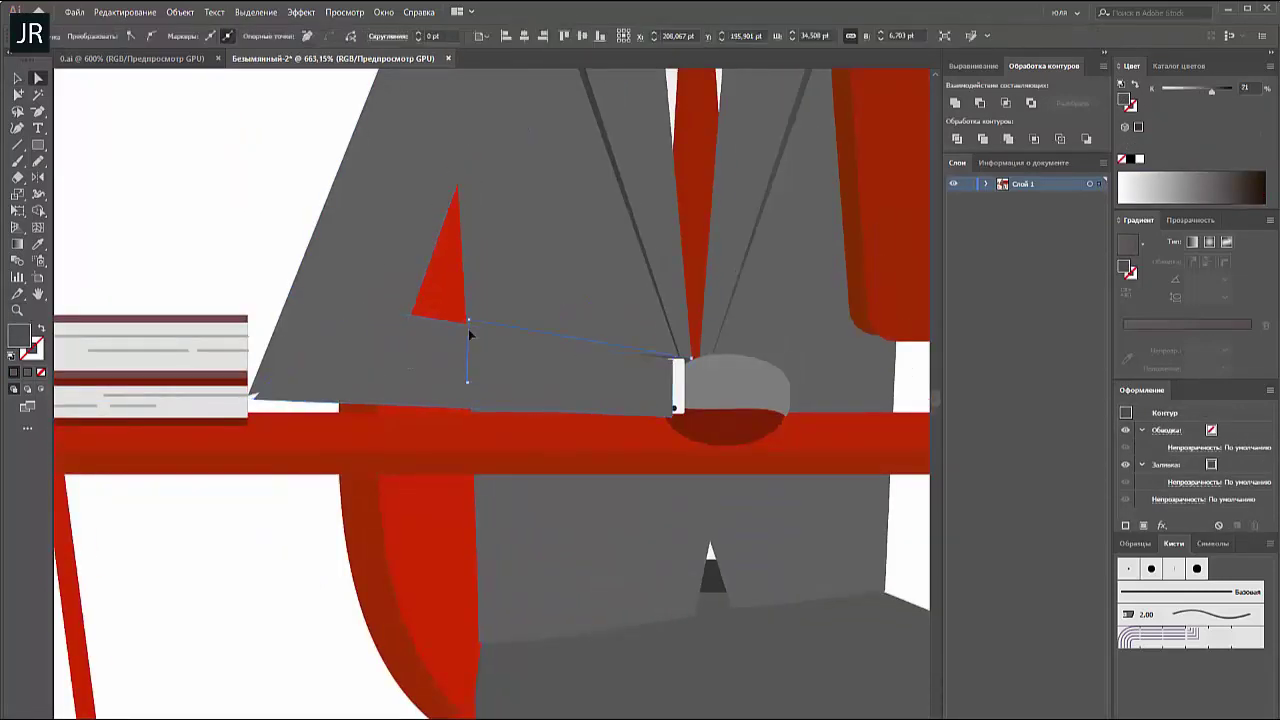
key(ctrl+shift+a)
key(ctrl+0)
scroll(437, 383, up, 4)
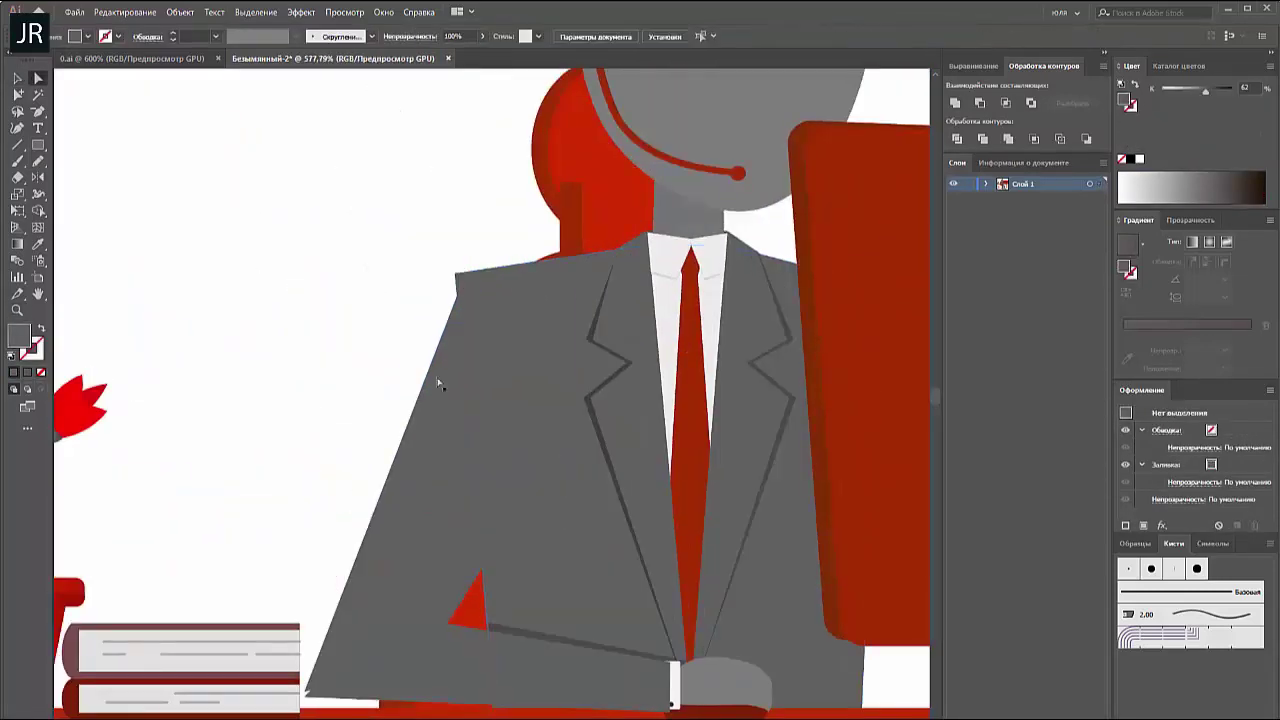
key(v)
key(ctrl+0)
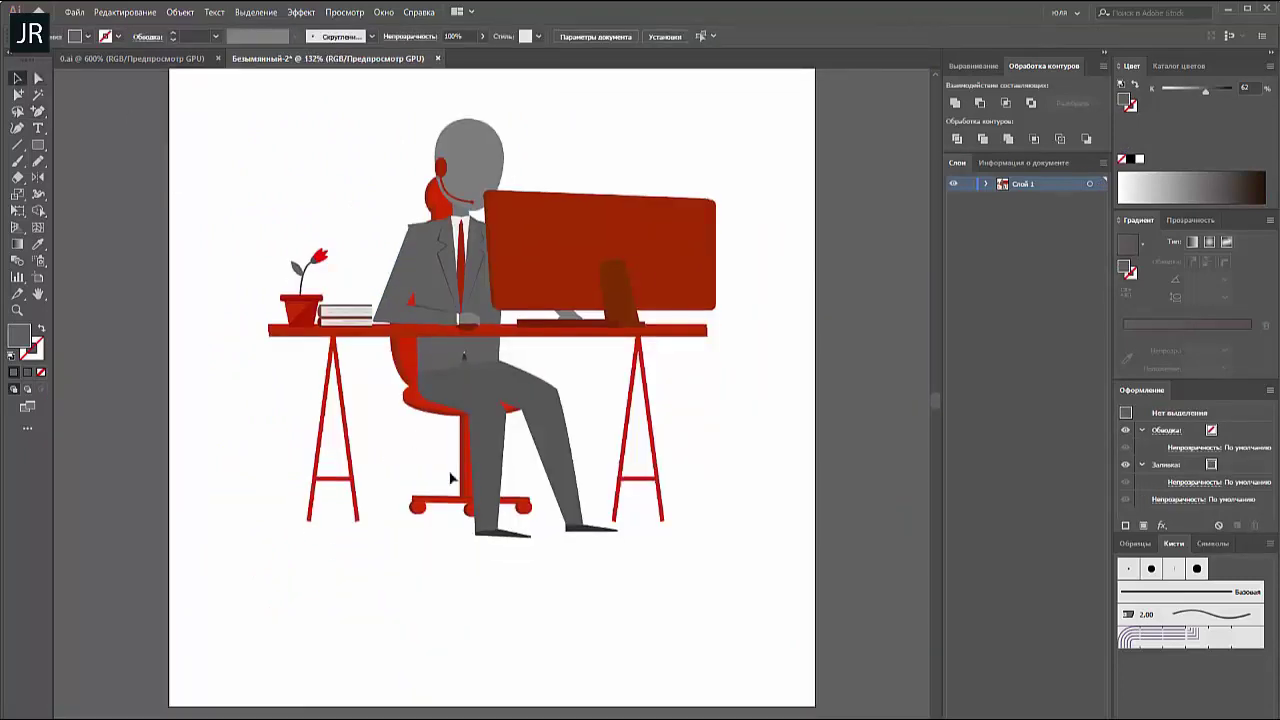
click(469, 418)
double_click(445, 409)
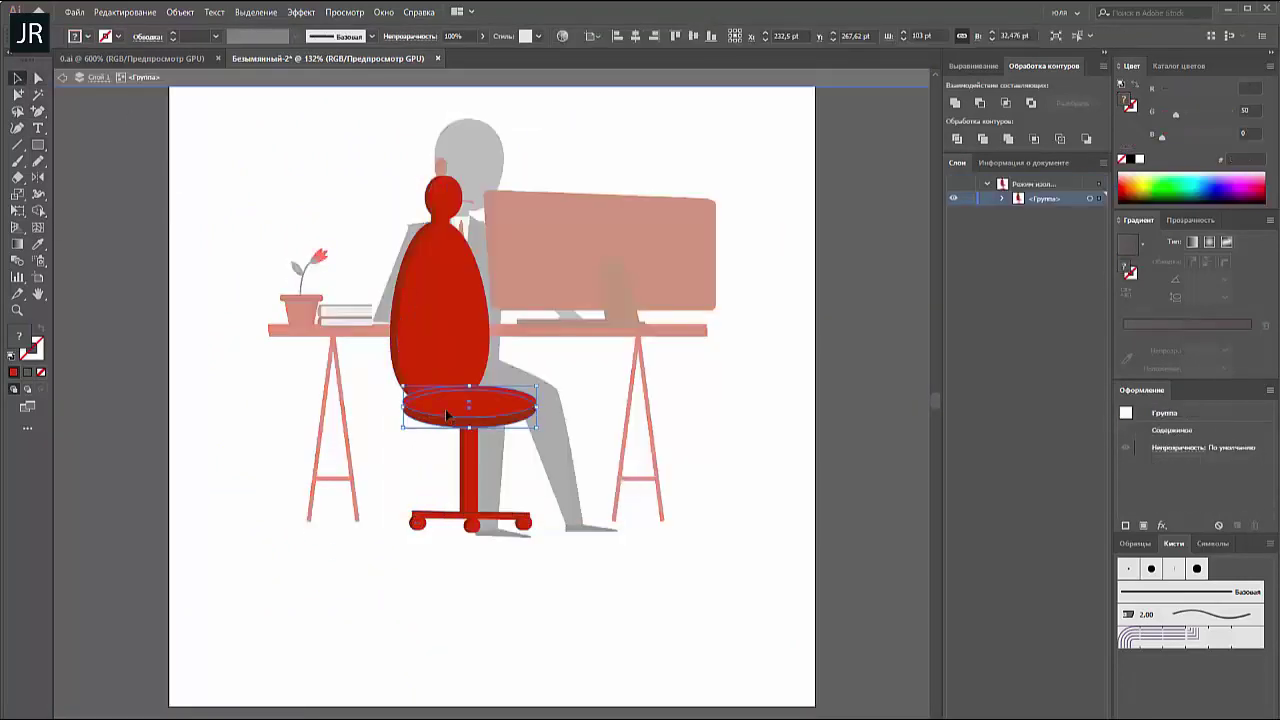
key(Escape)
key(a)
scroll(443, 375, up, 3)
click(397, 357)
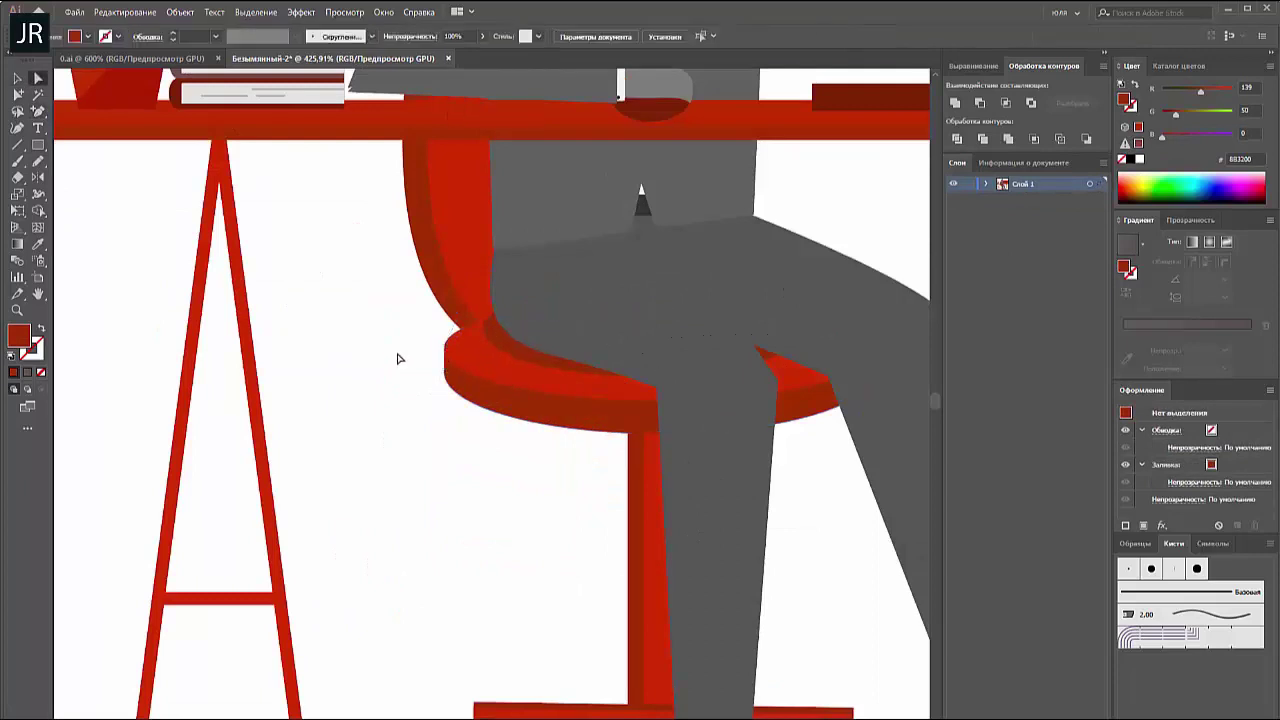
key(v)
key(ctrl+0)
right_click(437, 218)
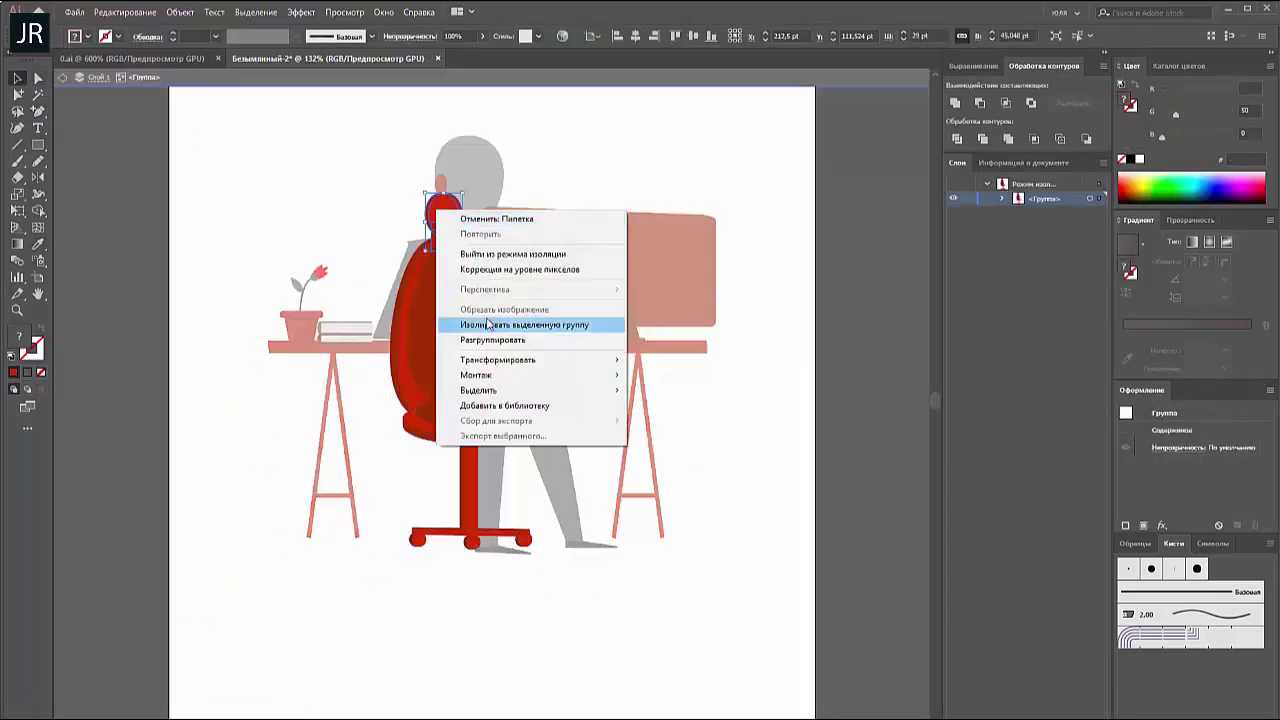
click(485, 323)
key(Escape)
scroll(450, 210, up, 3)
key(a)
click(430, 215)
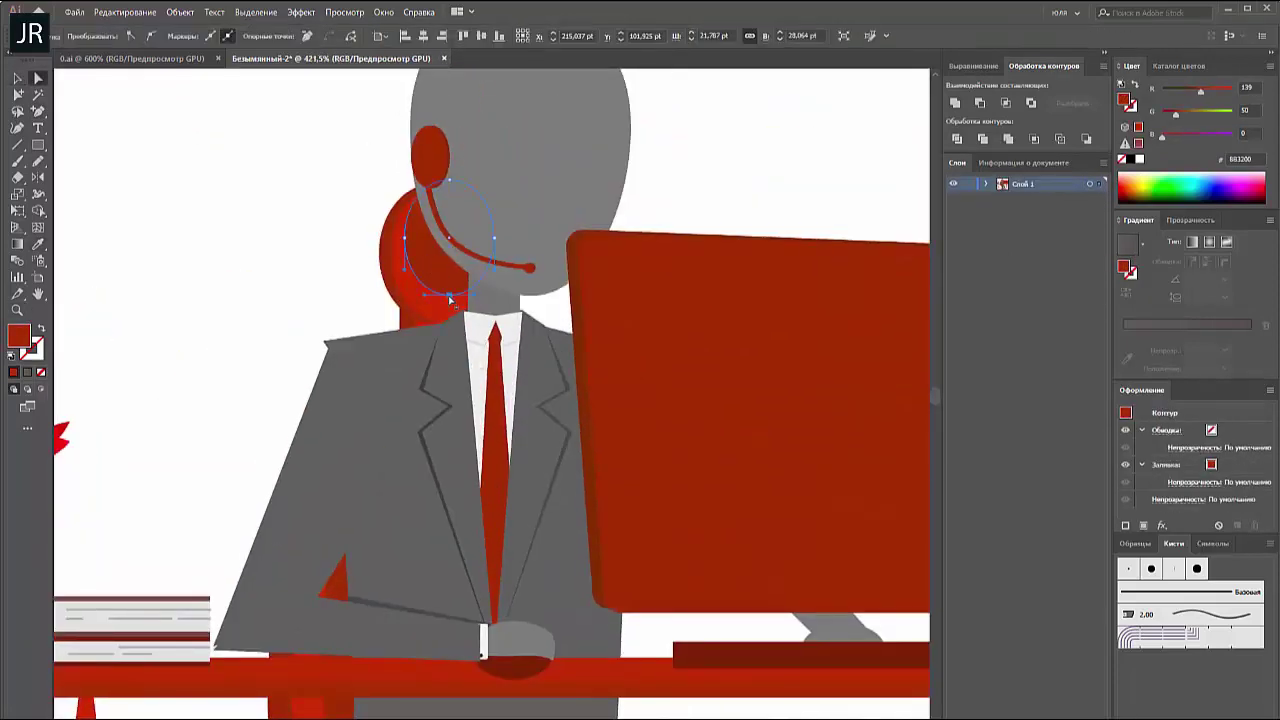
key(ctrl+0)
click(473, 440)
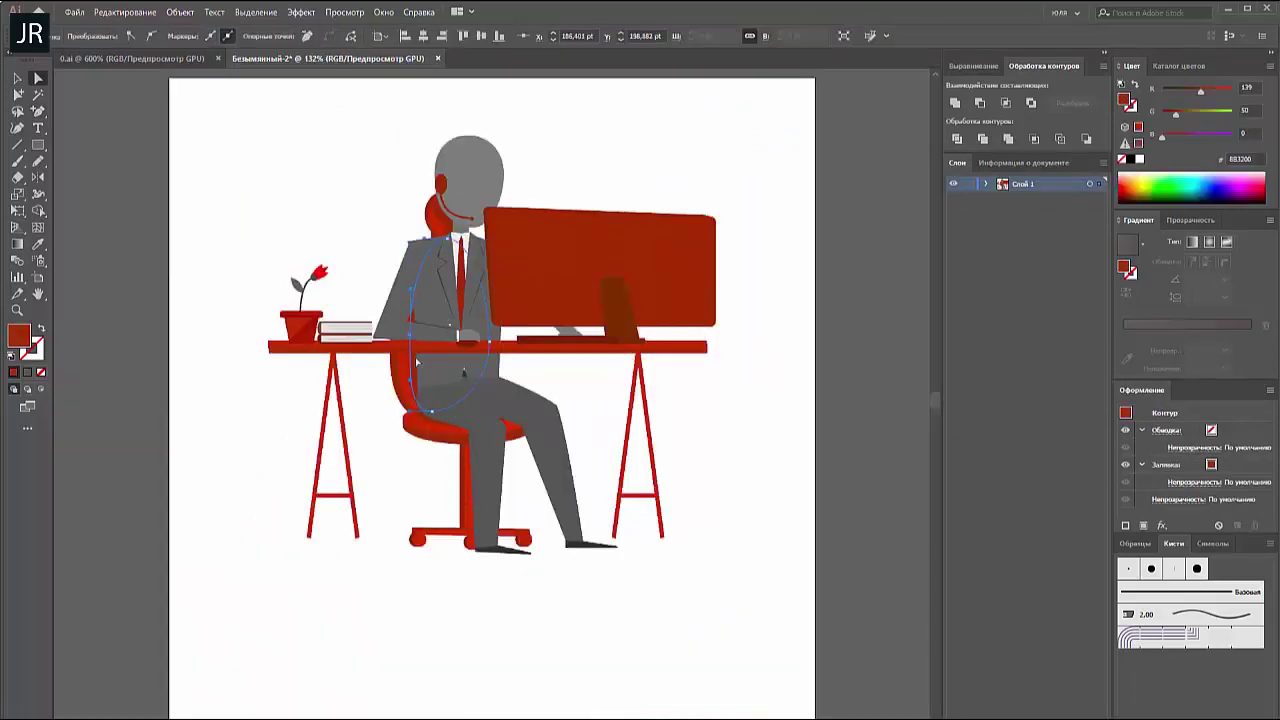
key(v)
double_click(520, 440)
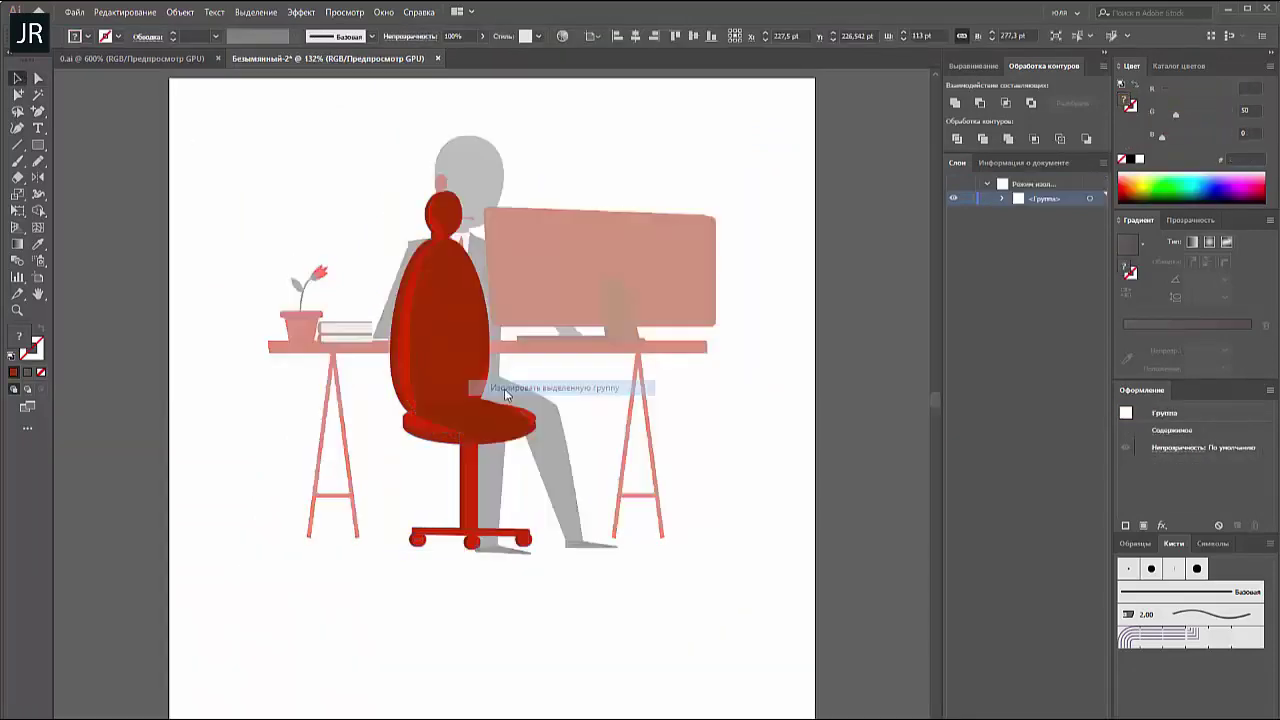
key(Escape)
scroll(516, 457, up, 3)
click(516, 457)
key(ctrl+0)
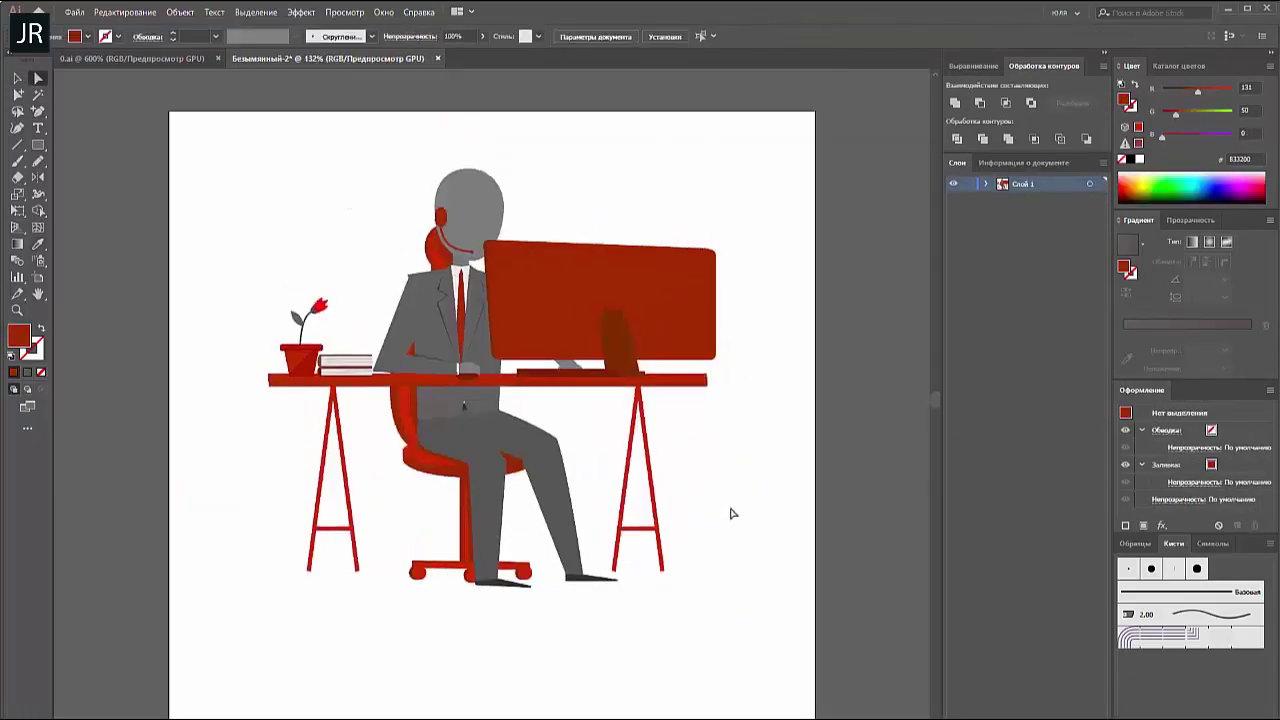
key(ctrl+1)
click(507, 512)
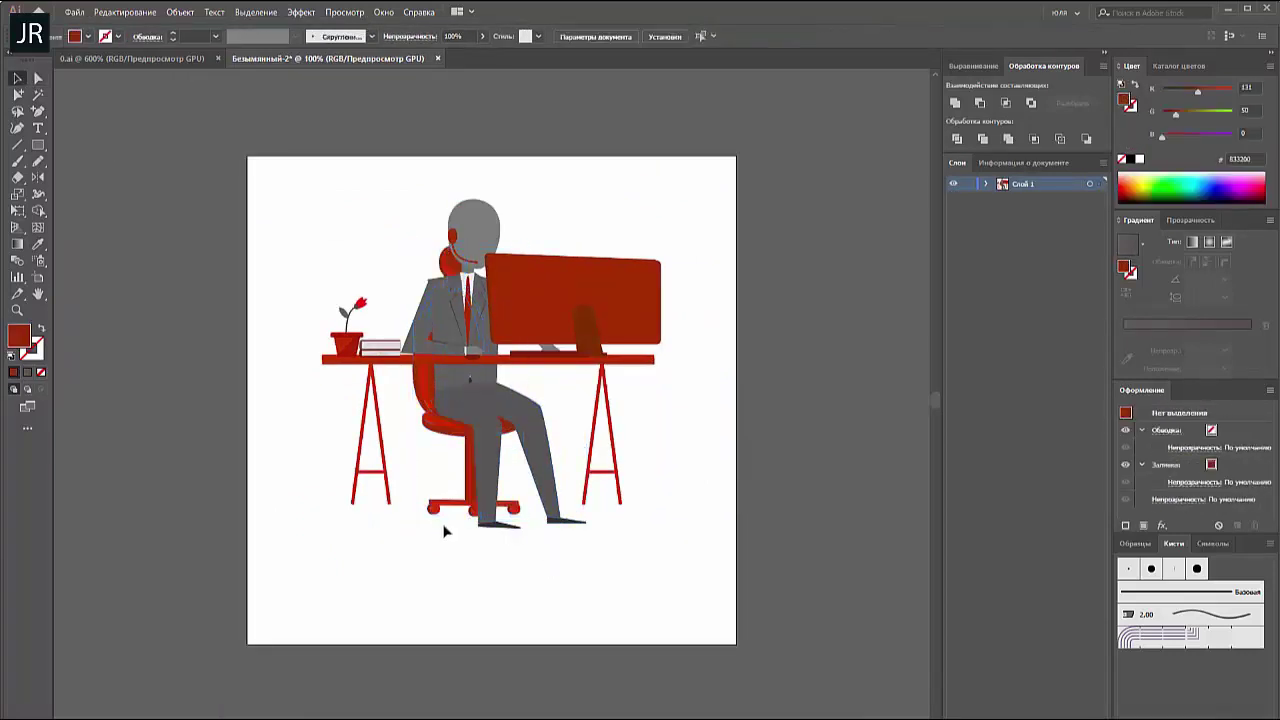
Add a wide light-grey ellipse shadow under the desk and chair, sent behind them
key(a)
click(388, 503)
double_click(385, 508)
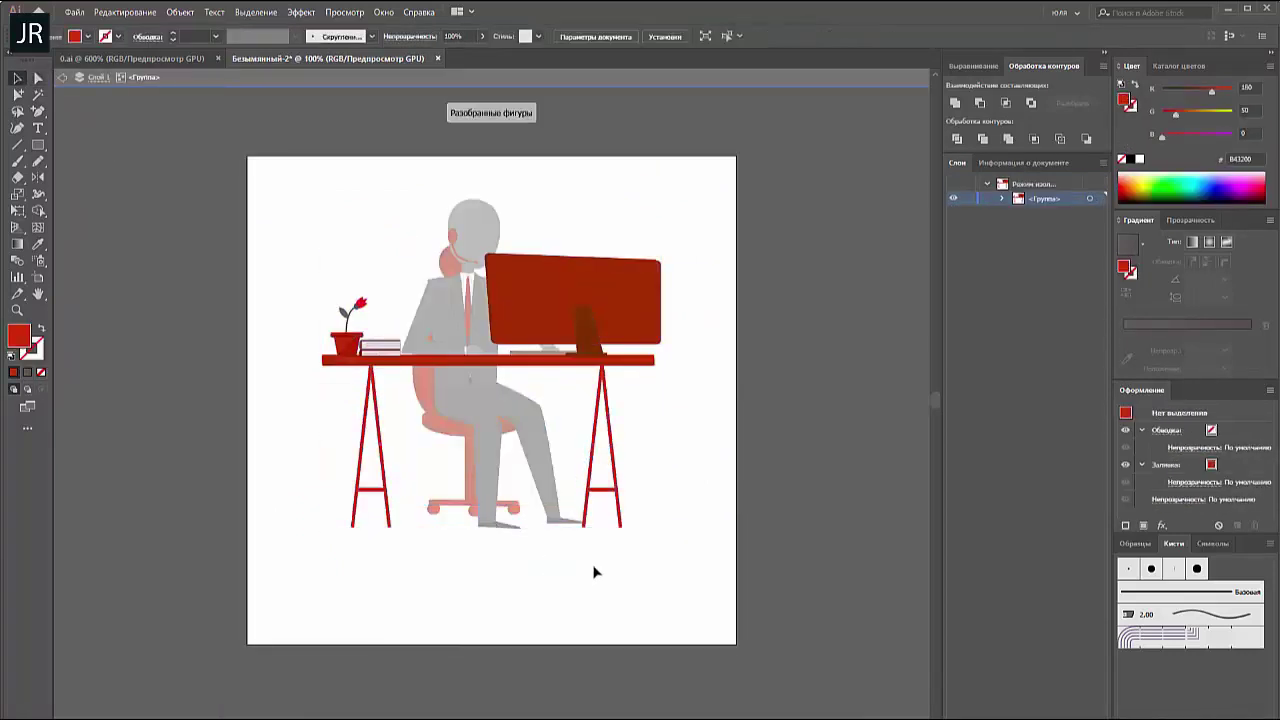
key(Escape)
double_click(476, 520)
key(Escape)
key(l)
drag(316, 520, 678, 546)
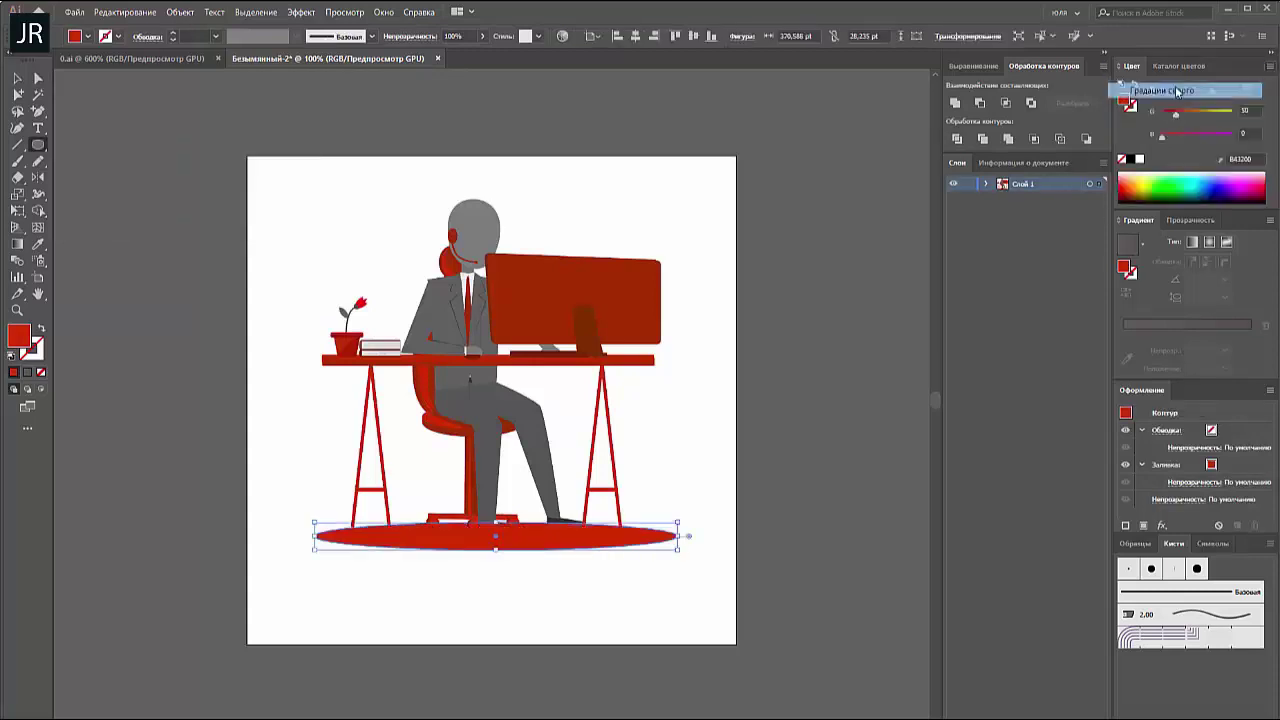
key(ctrl+shift+bracketleft)
click(718, 588)
click(17, 78)
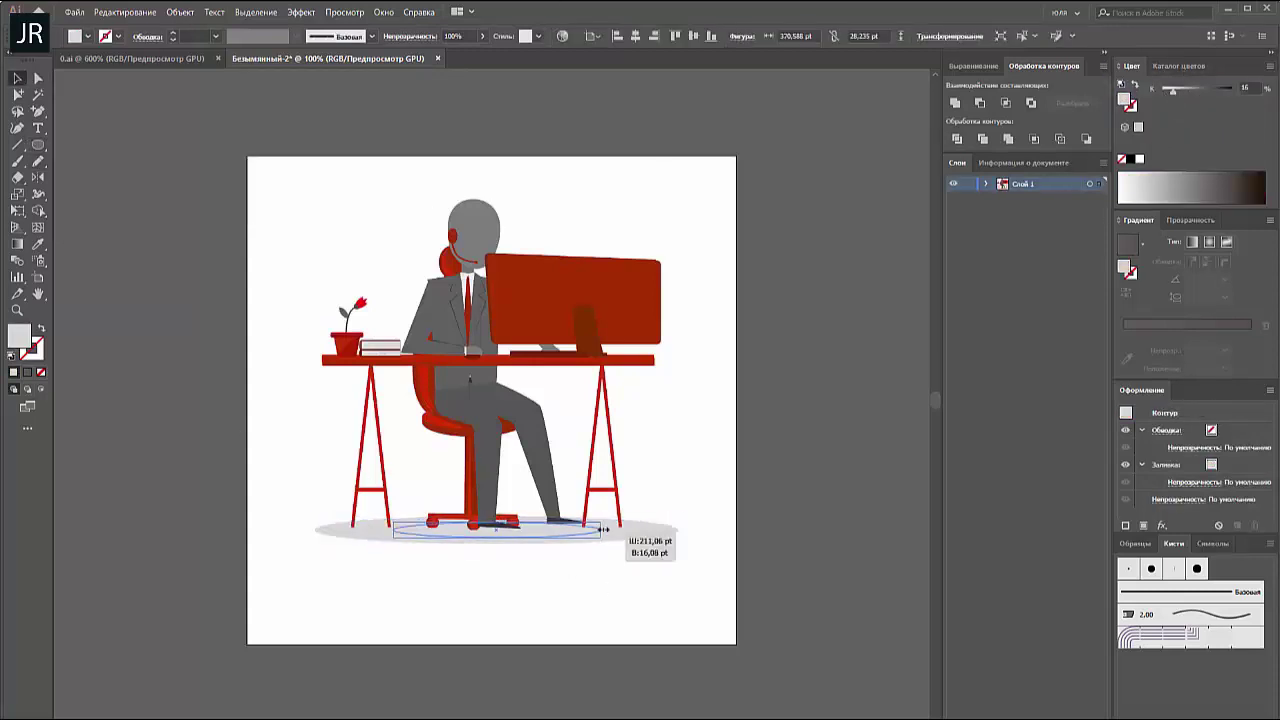
drag(527, 532, 330, 517)
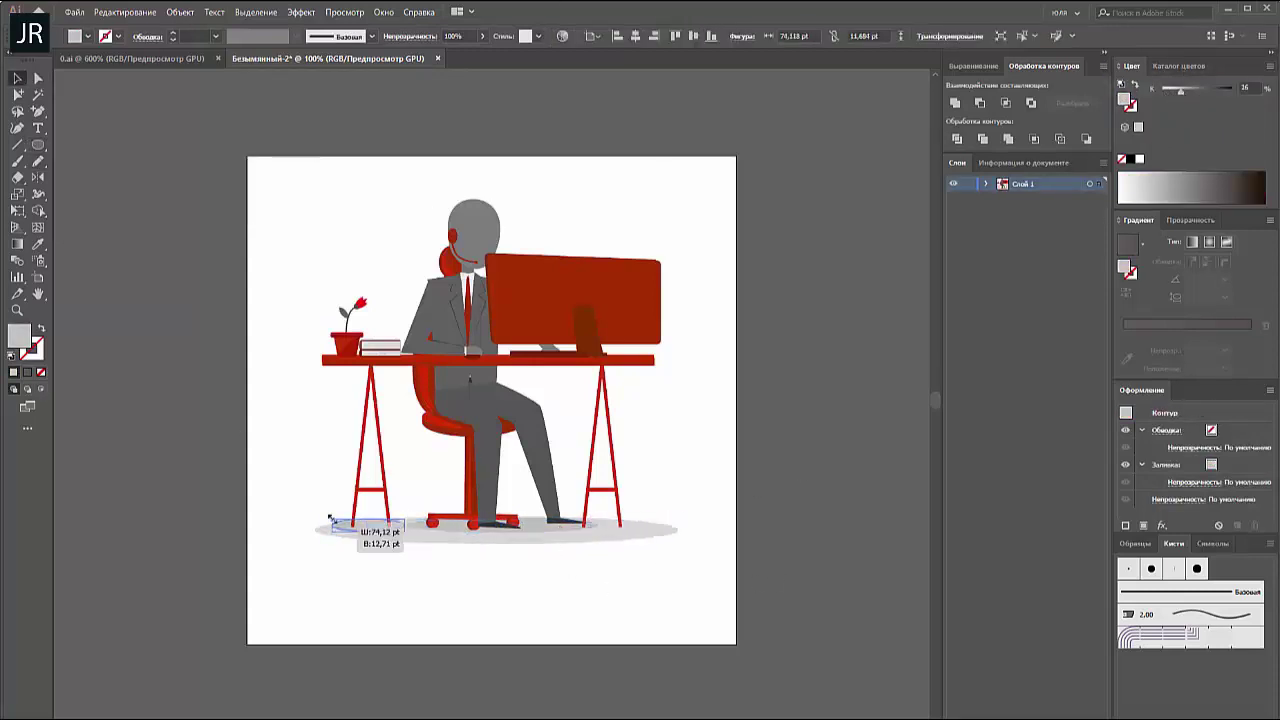
Make the monitor screen narrower
click(580, 539)
click(548, 355)
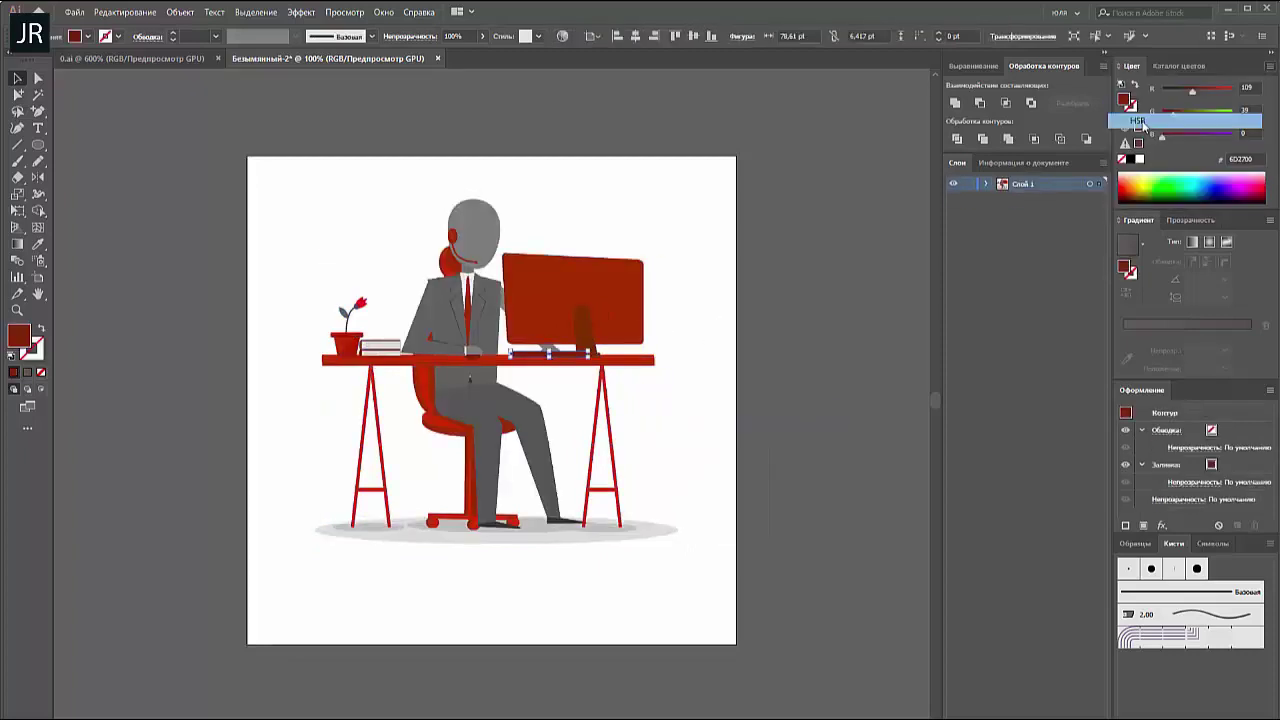
click(1140, 121)
Draw a tall grey rectangle at the top left of the scene
key(m)
drag(284, 195, 331, 247)
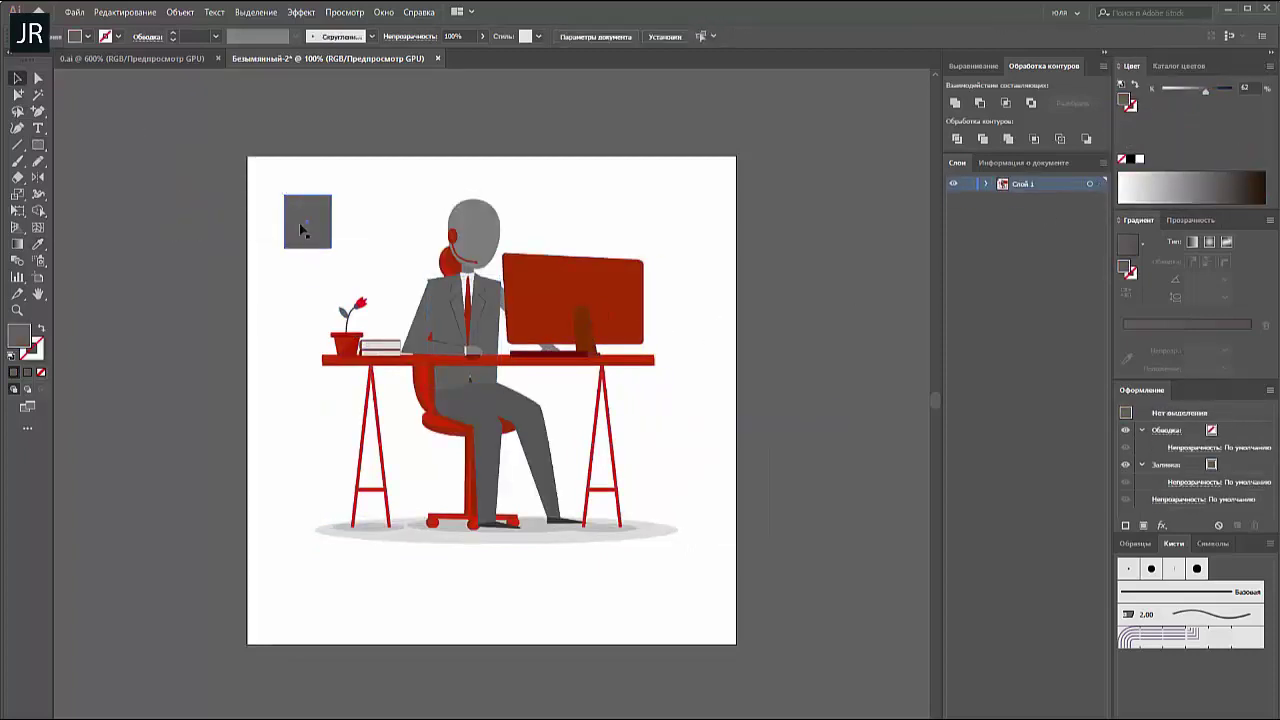
click(38, 144)
drag(284, 195, 331, 259)
Add a stroked ring handle behind the mug and a thin strip along its bottom
click(414, 166)
drag(265, 205, 316, 256)
key(shift+x)
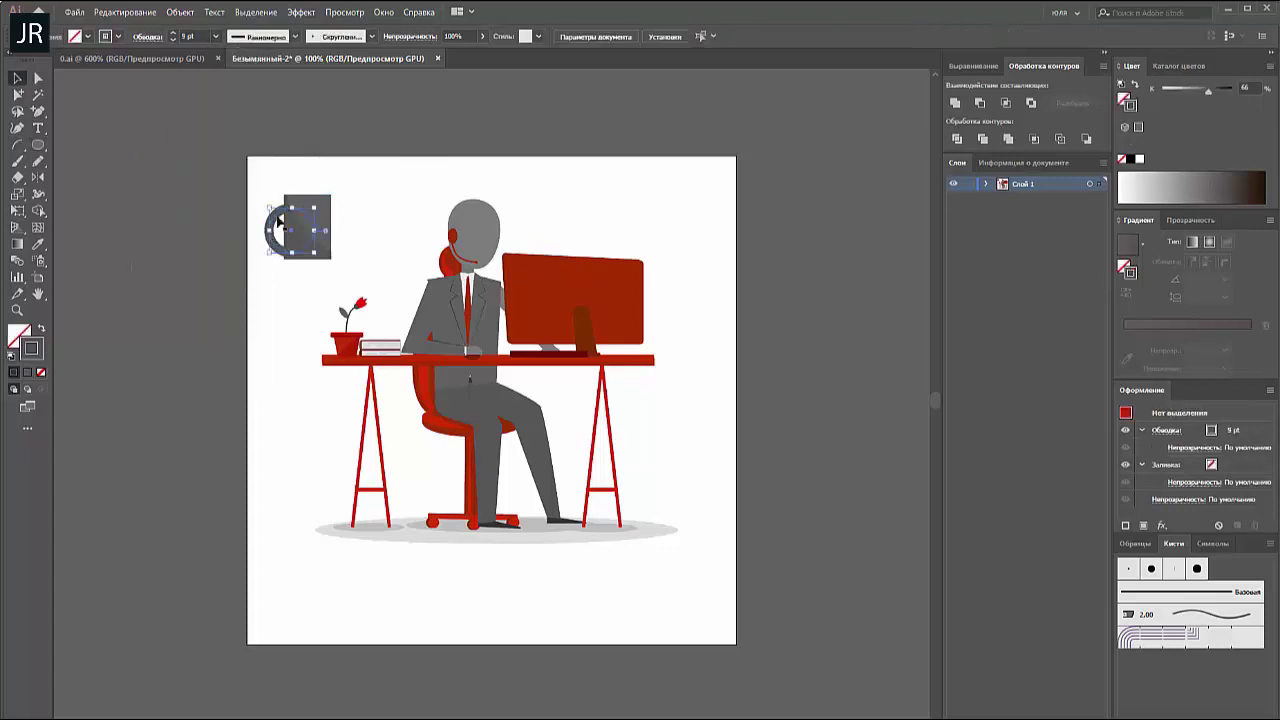
key(ctrl+shift+bracketleft)
key(m)
mouse_move(285, 250)
mouse_down()
mouse_move(329, 258)
mouse_move(380, 325)
mouse_up()
Check the jacket and red paths, then fit the artboard and select all the artwork
scroll(510, 356, up, 5)
scroll(535, 255, up, 2)
click(535, 255)
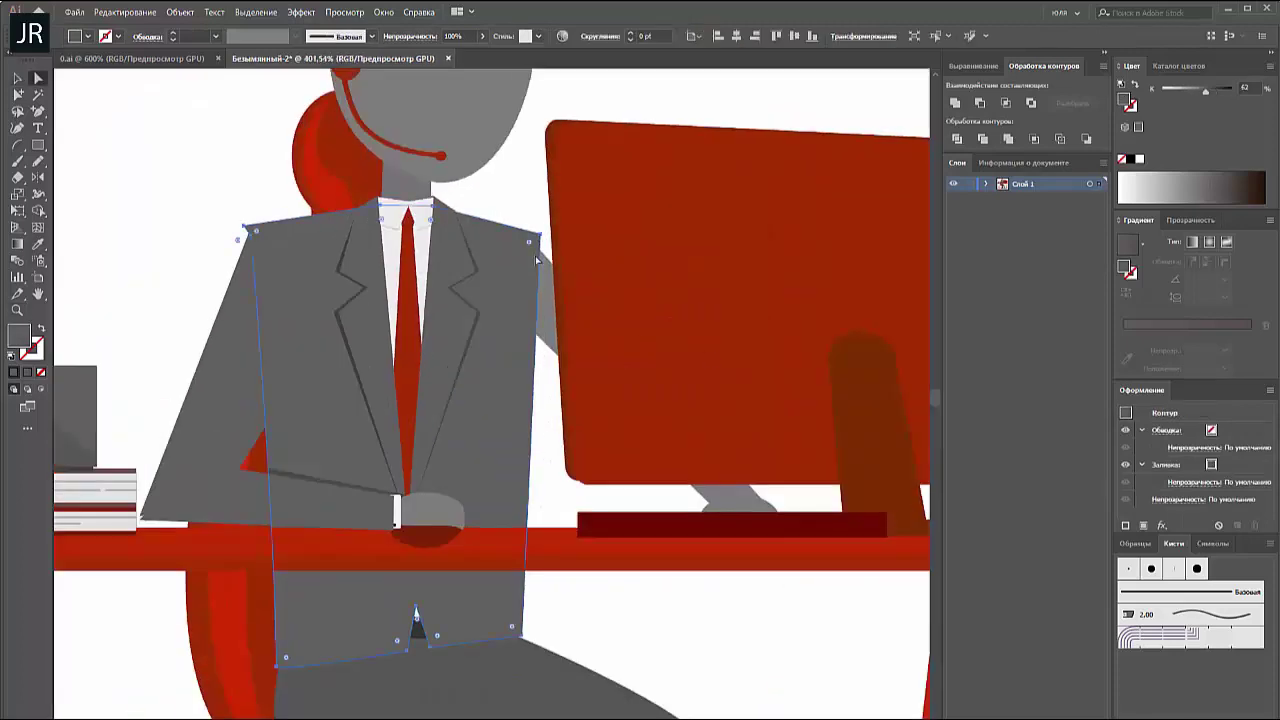
key(ctrl+shift+a)
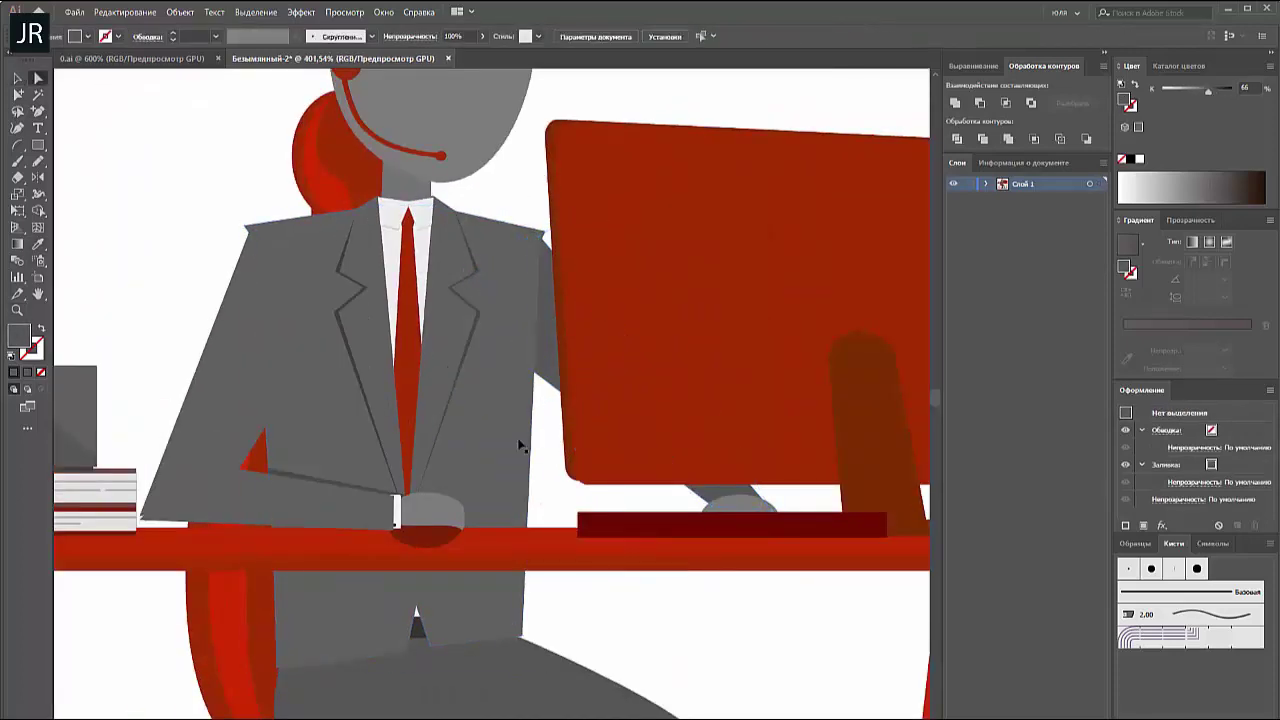
scroll(462, 515, up, 2)
click(460, 630)
key(v)
key(ctrl+1)
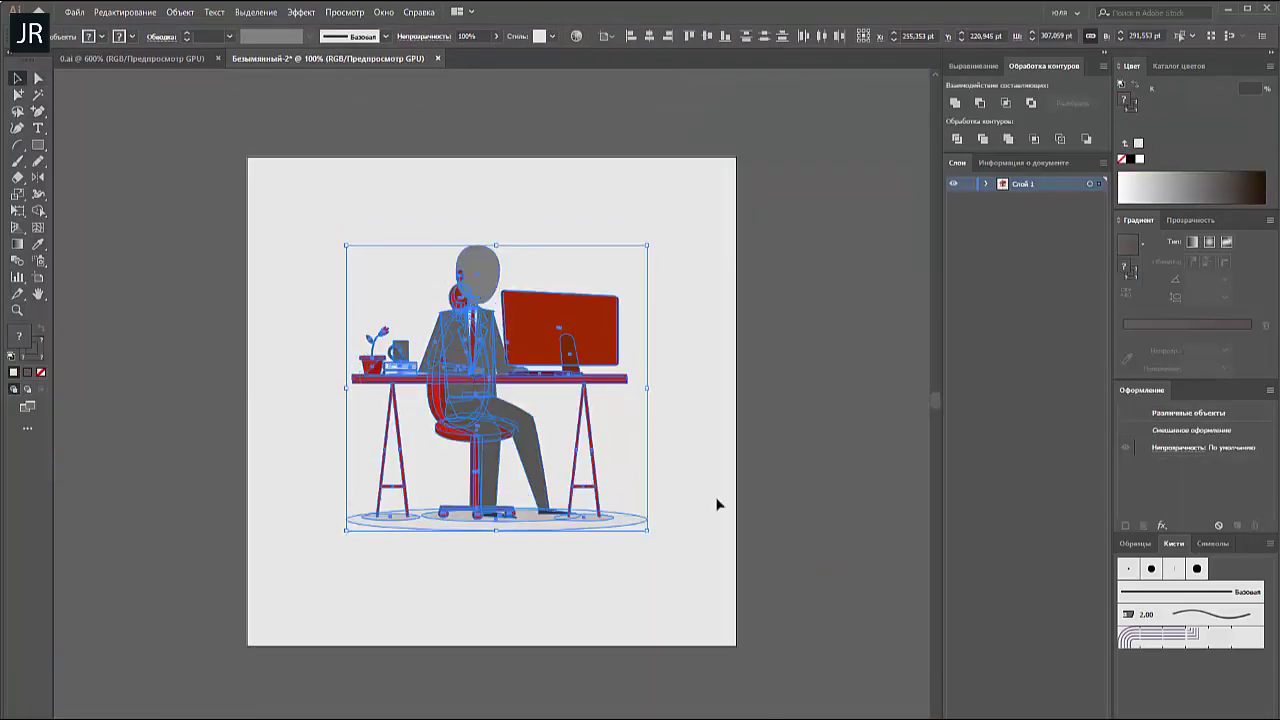
key(ctrl+shift+a)
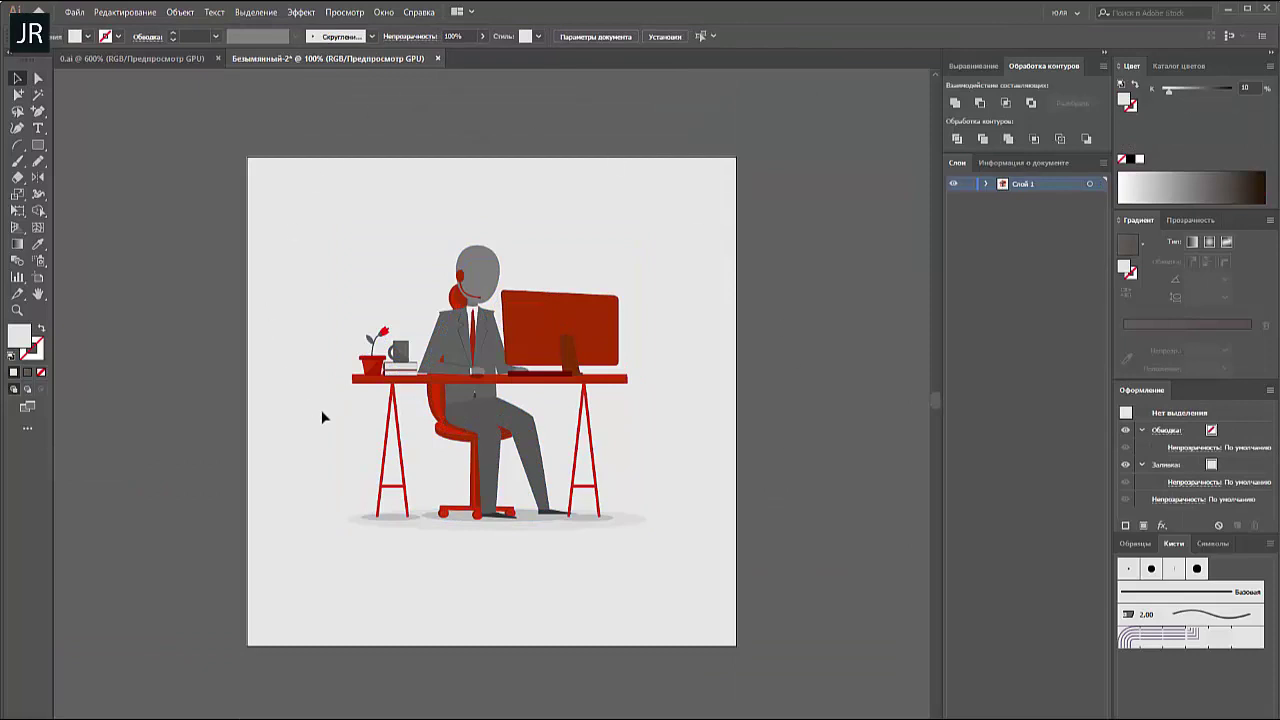
In the 0.ai planning table, add an оператор label in the first row, sized to fit
click(156, 58)
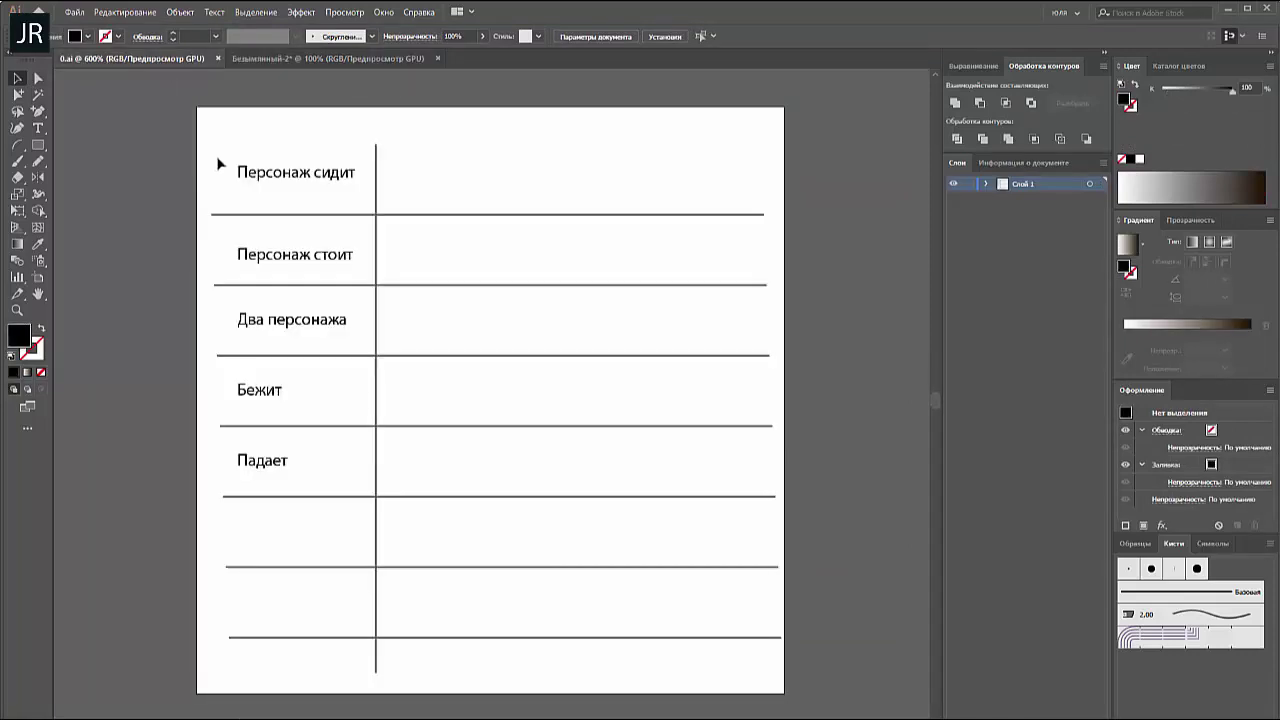
click(39, 128)
click(399, 147)
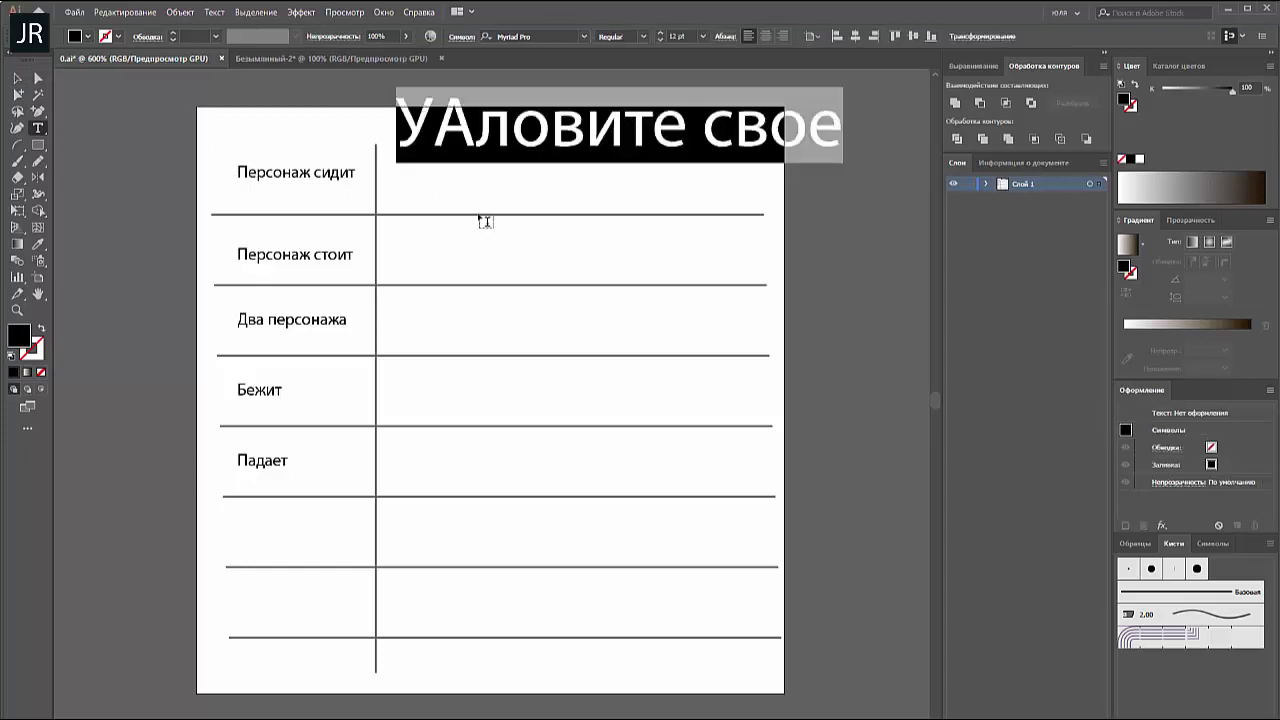
text(О)
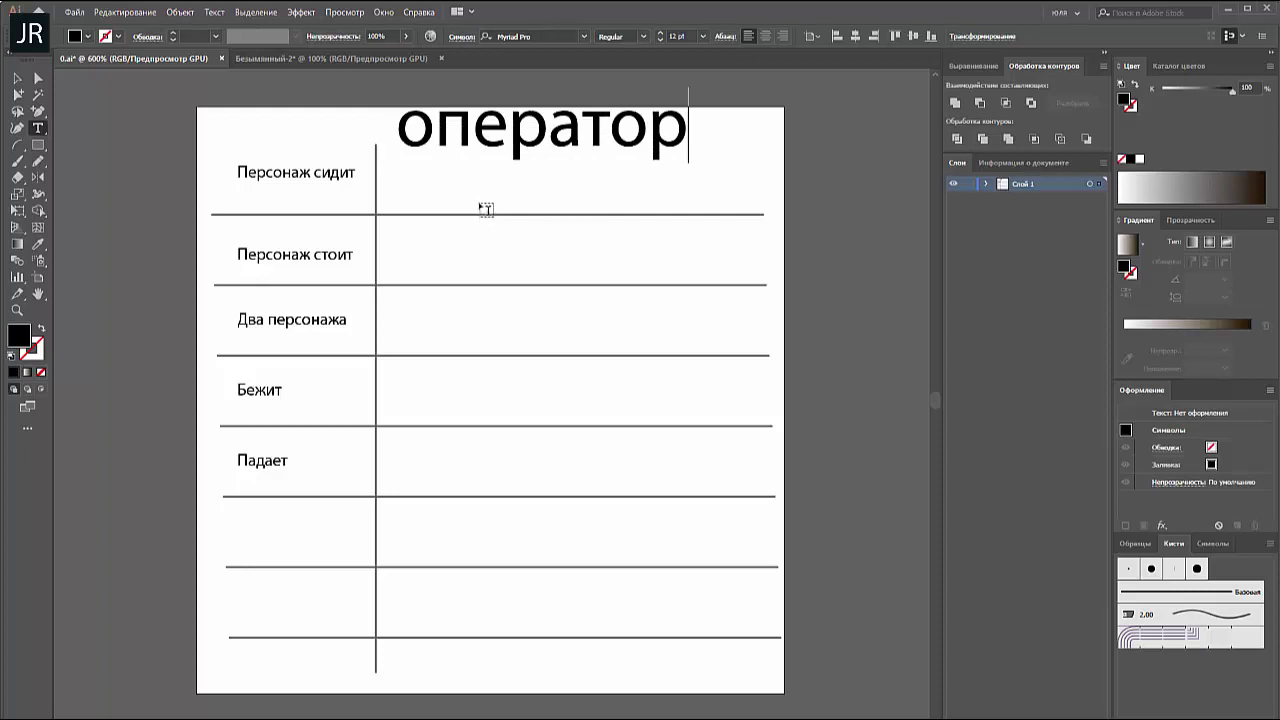
click(14, 78)
mouse_move(690, 127)
mouse_down()
mouse_move(443, 129)
mouse_move(437, 148)
mouse_up()
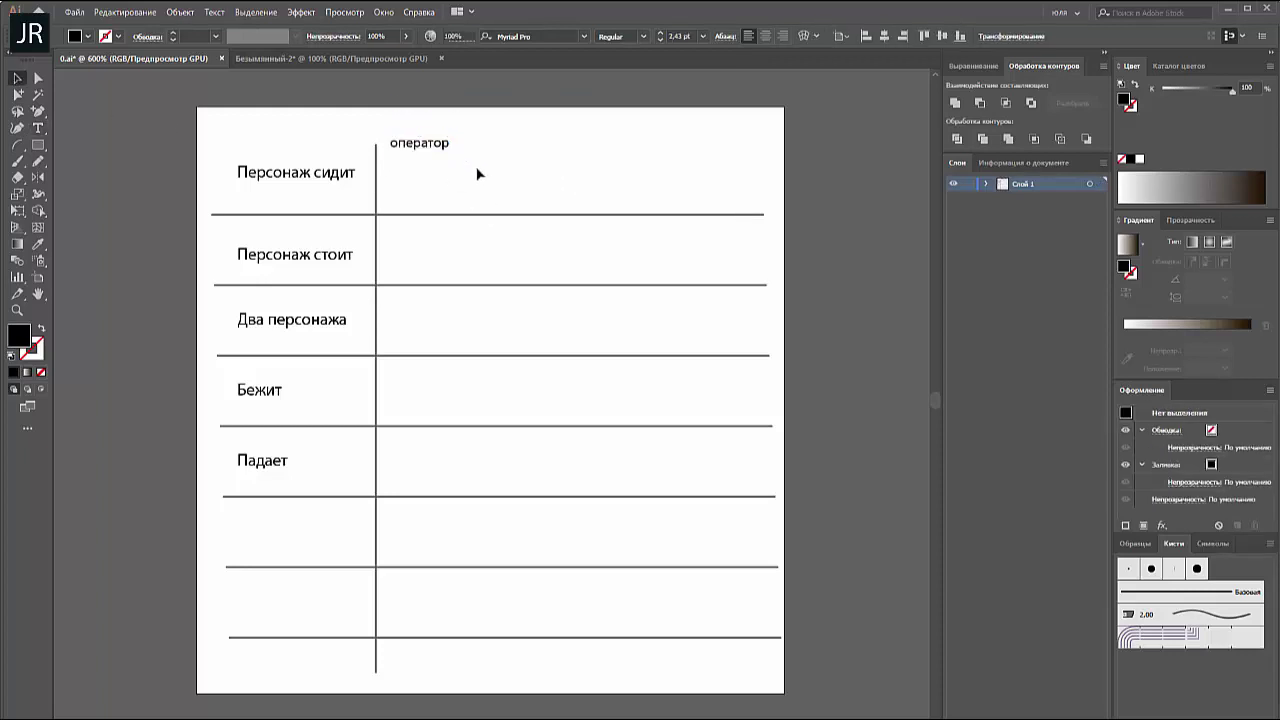
Colour the оператор label bright green from the RGB spectrum
click(1270, 66)
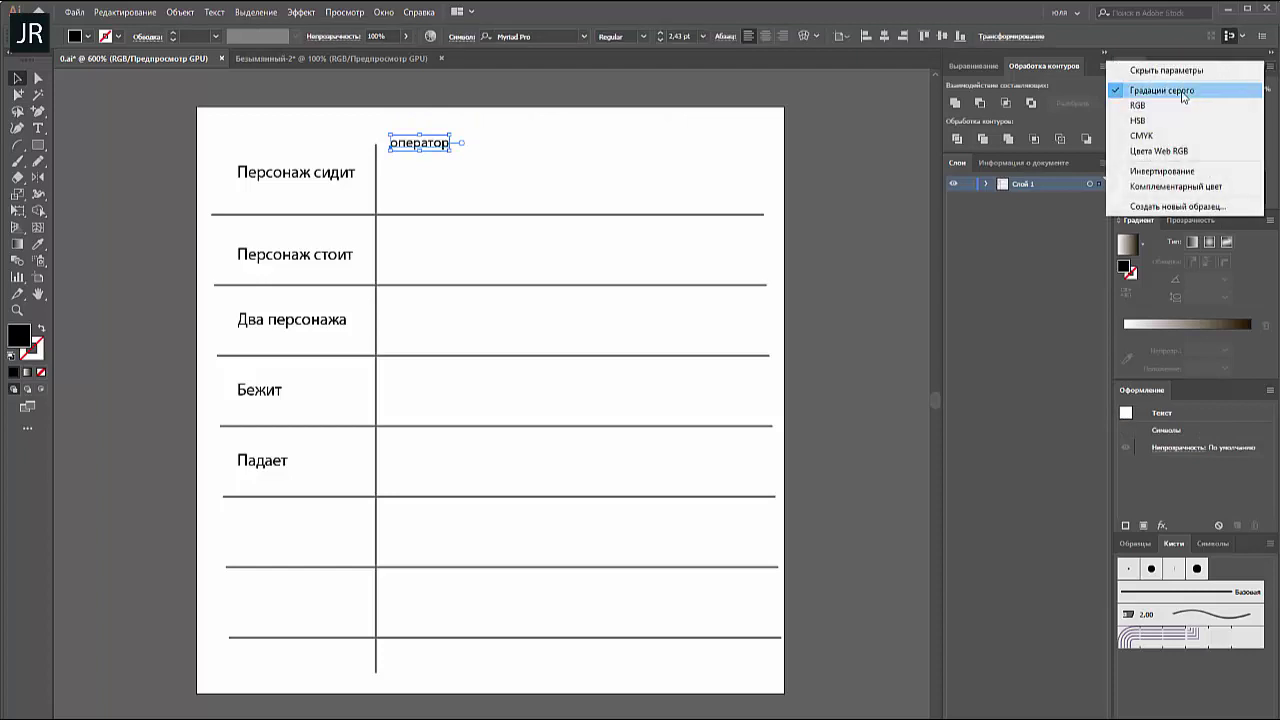
click(1135, 104)
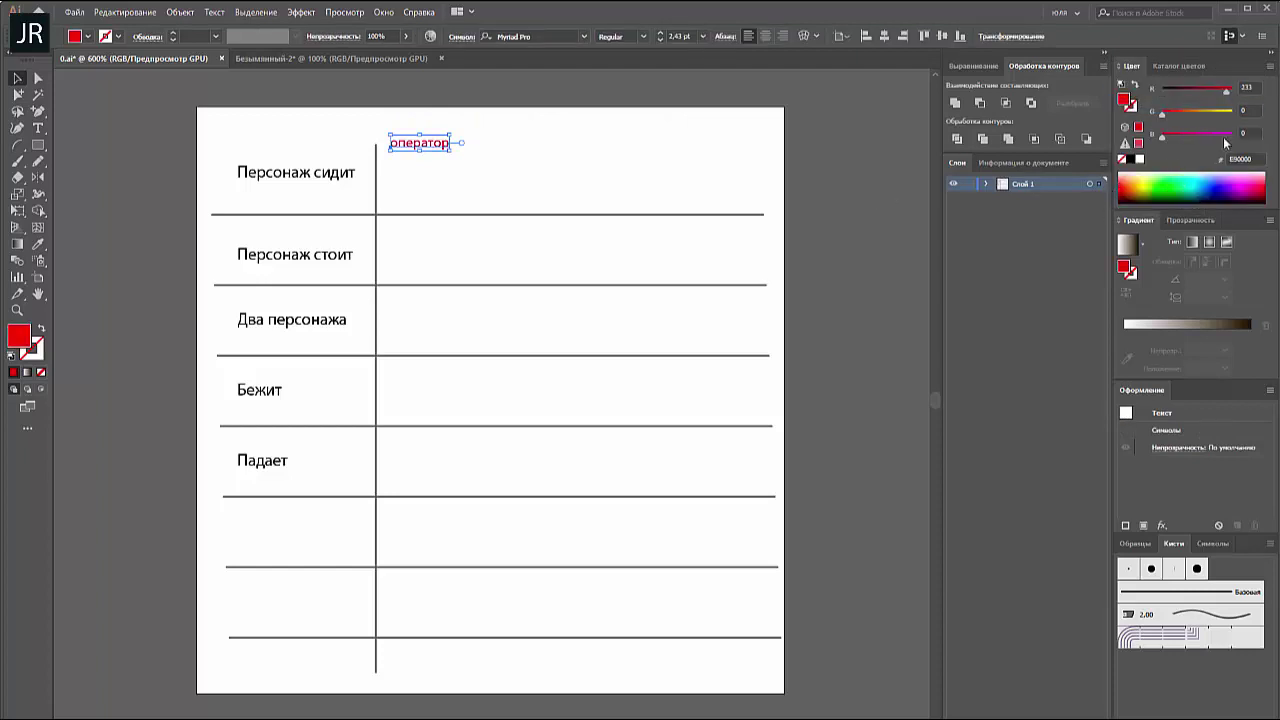
click(1164, 183)
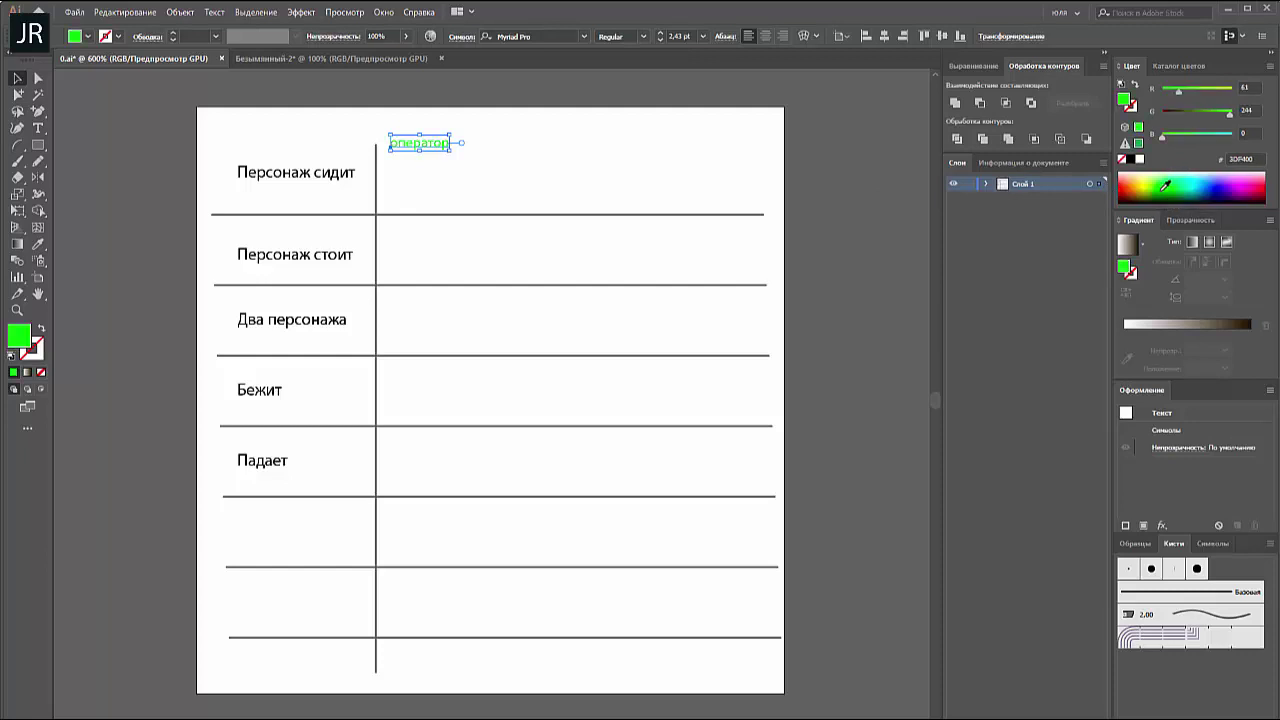
Duplicate оператор just below it and reword the copy as фриланс
click(845, 215)
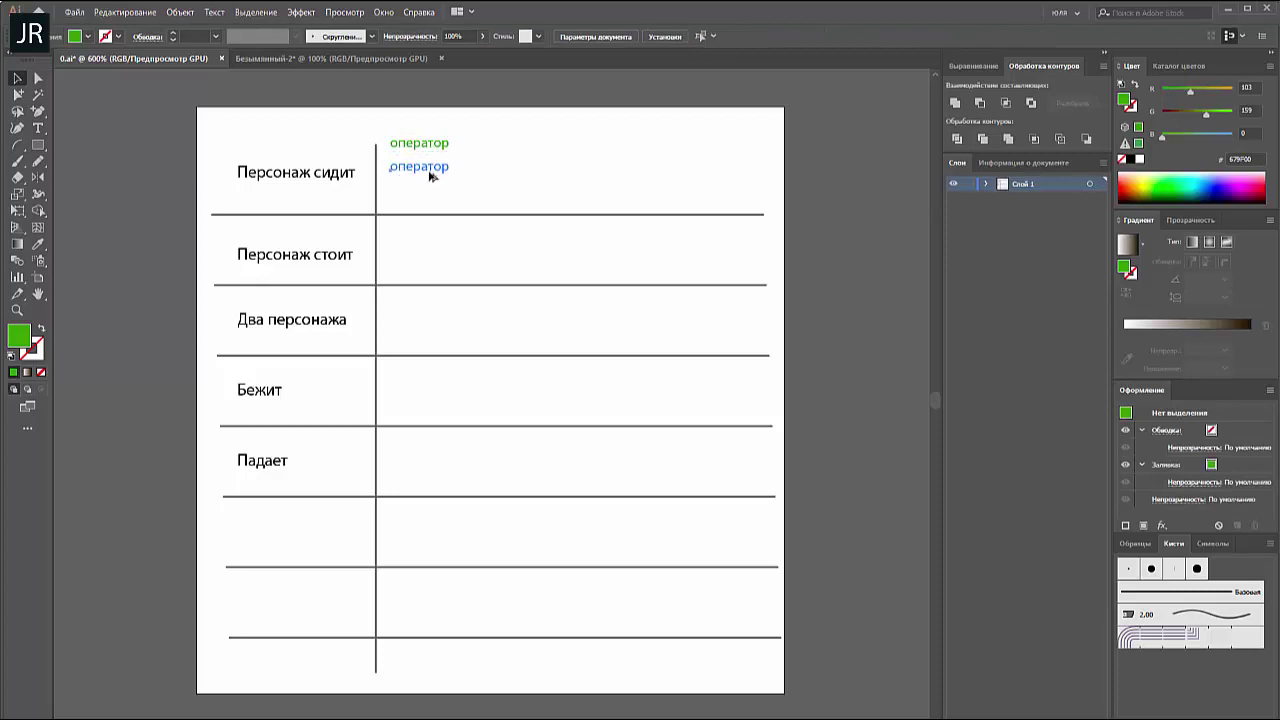
drag(430, 175, 430, 181)
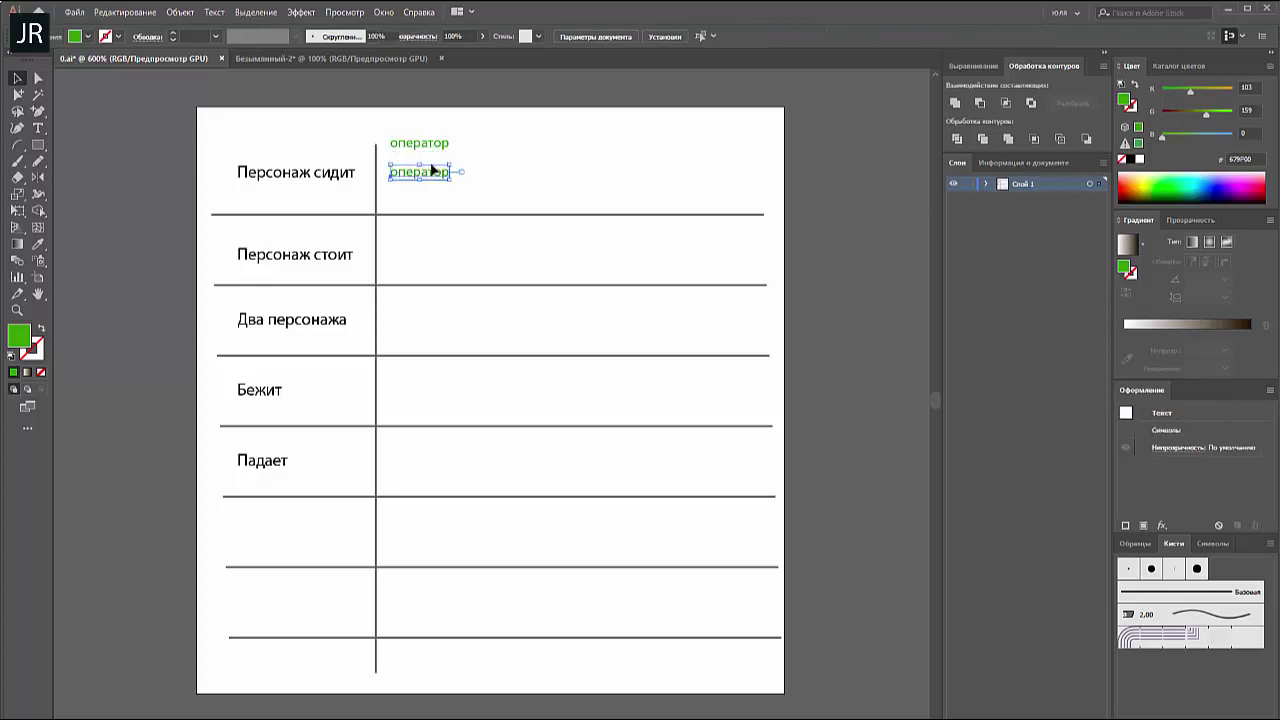
click(393, 172)
text(фриланс)
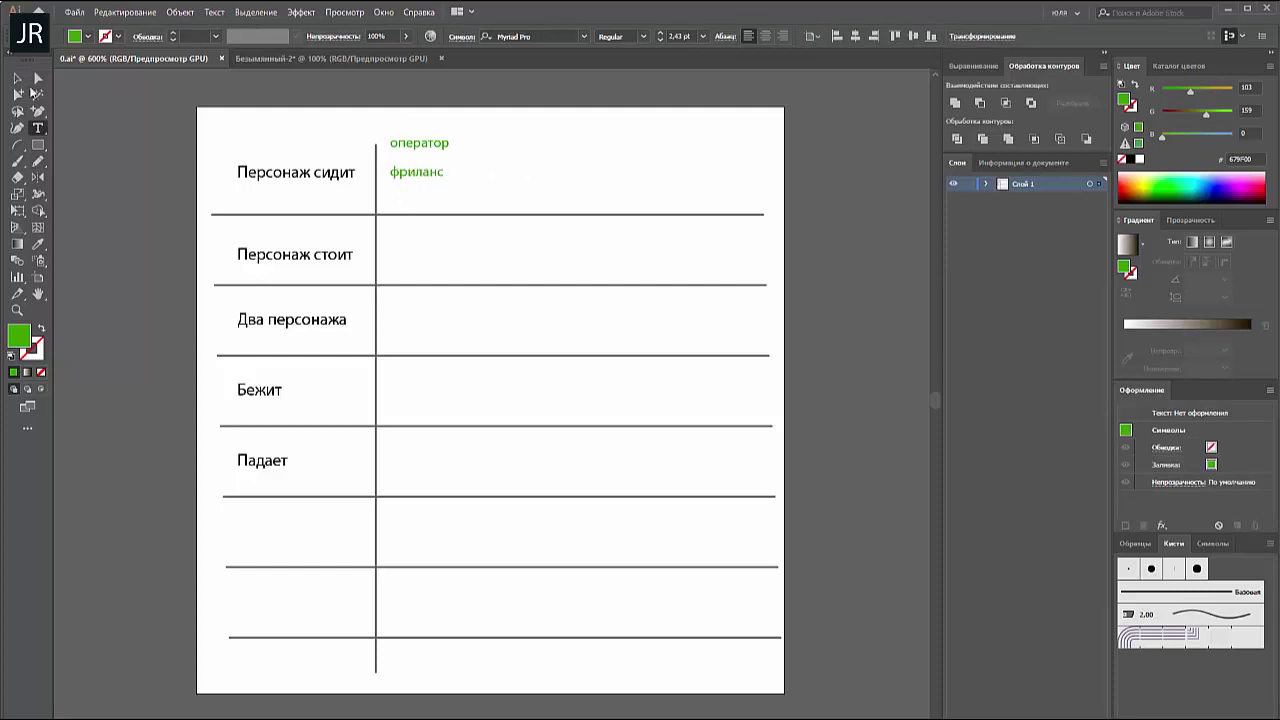
click(17, 78)
click(116, 99)
click(420, 172)
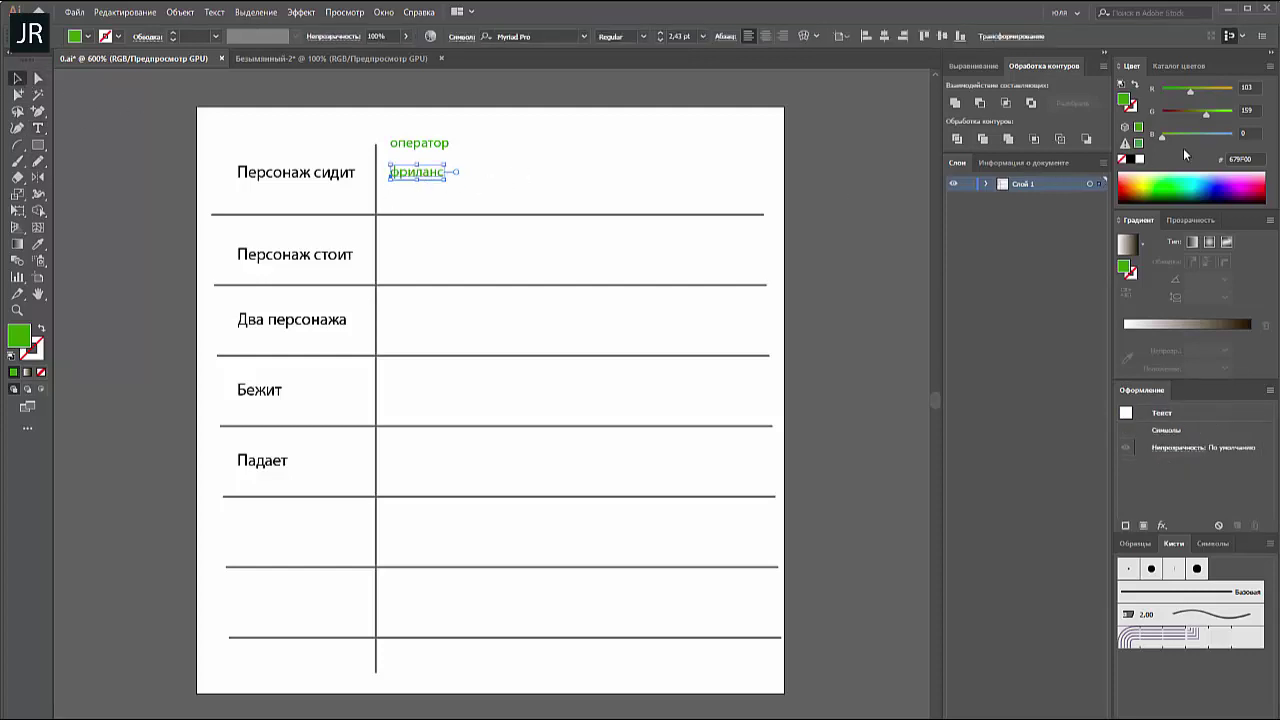
Make фриланс 61% grey in Grayscale, then place a copy beneath it
click(1269, 66)
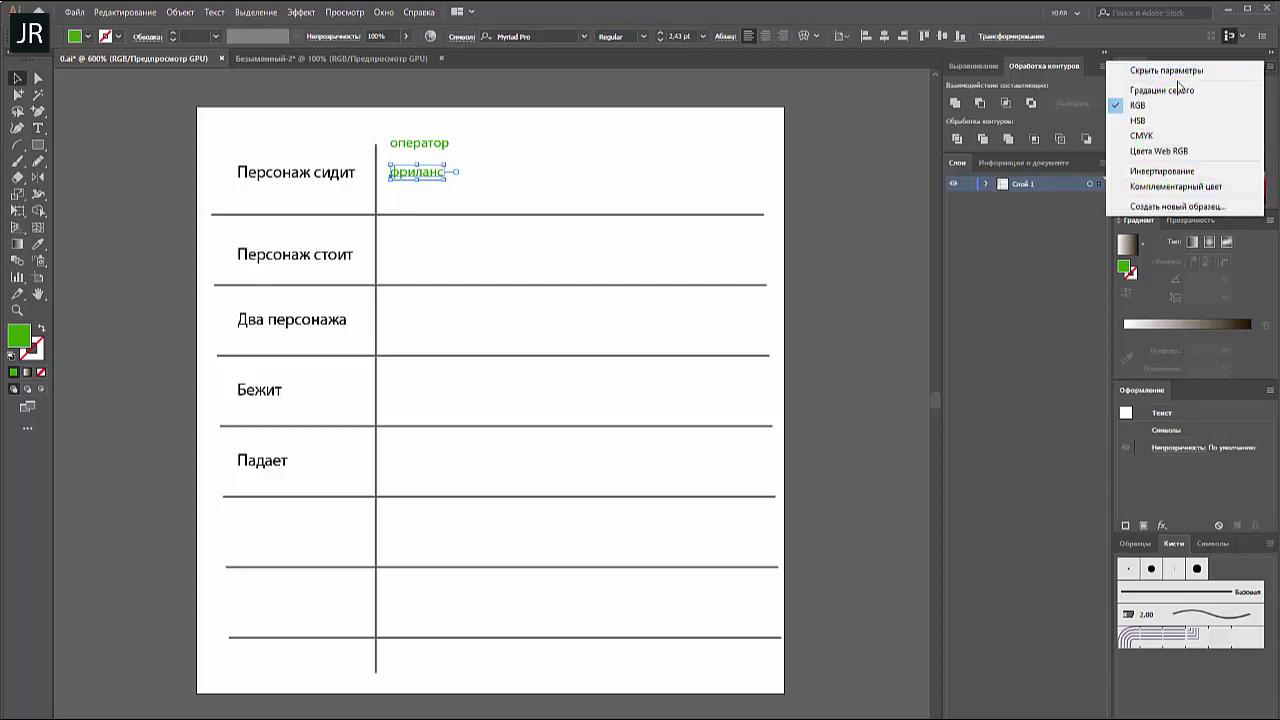
click(1150, 78)
drag(1203, 89, 1205, 88)
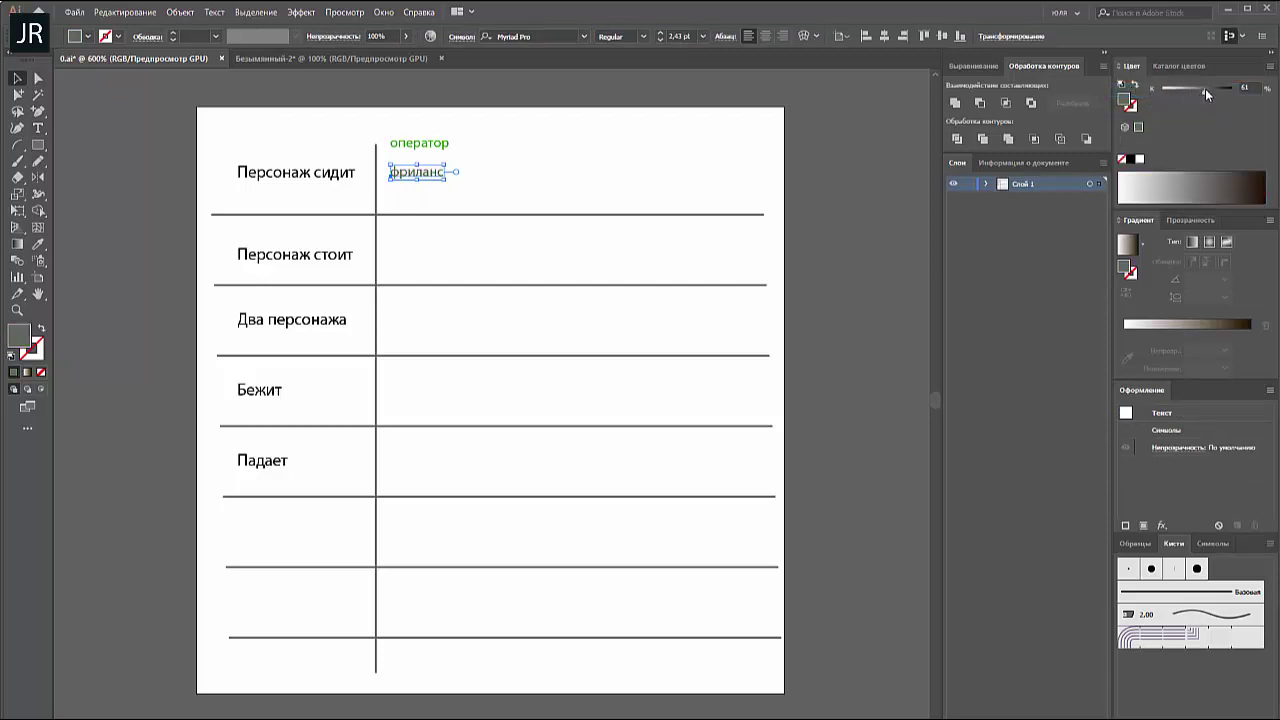
click(830, 179)
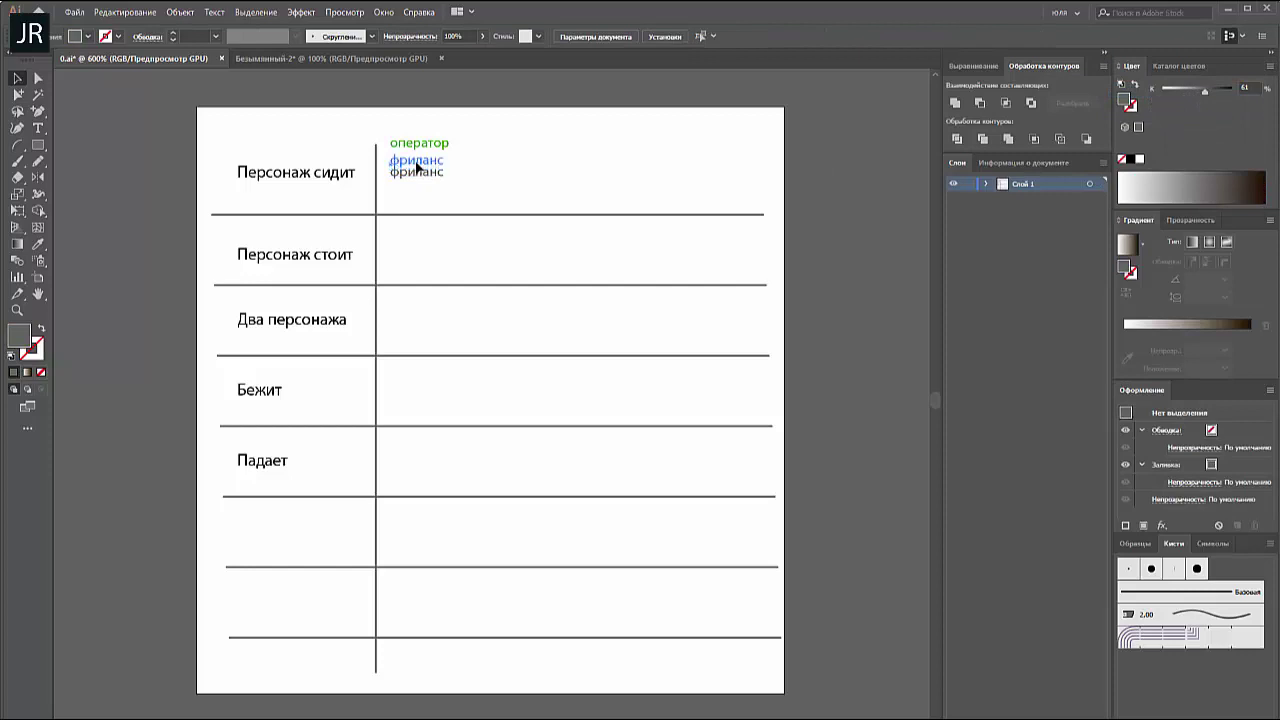
click(441, 180)
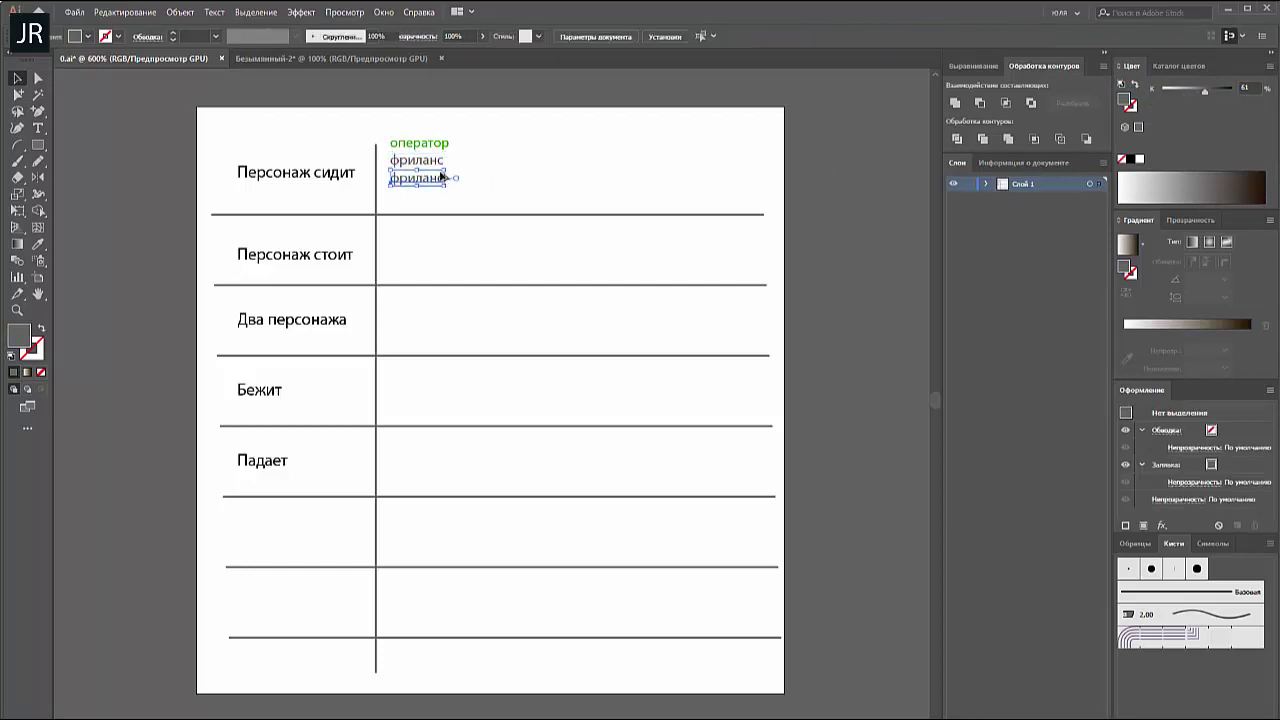
click(441, 177)
text(соц сети)
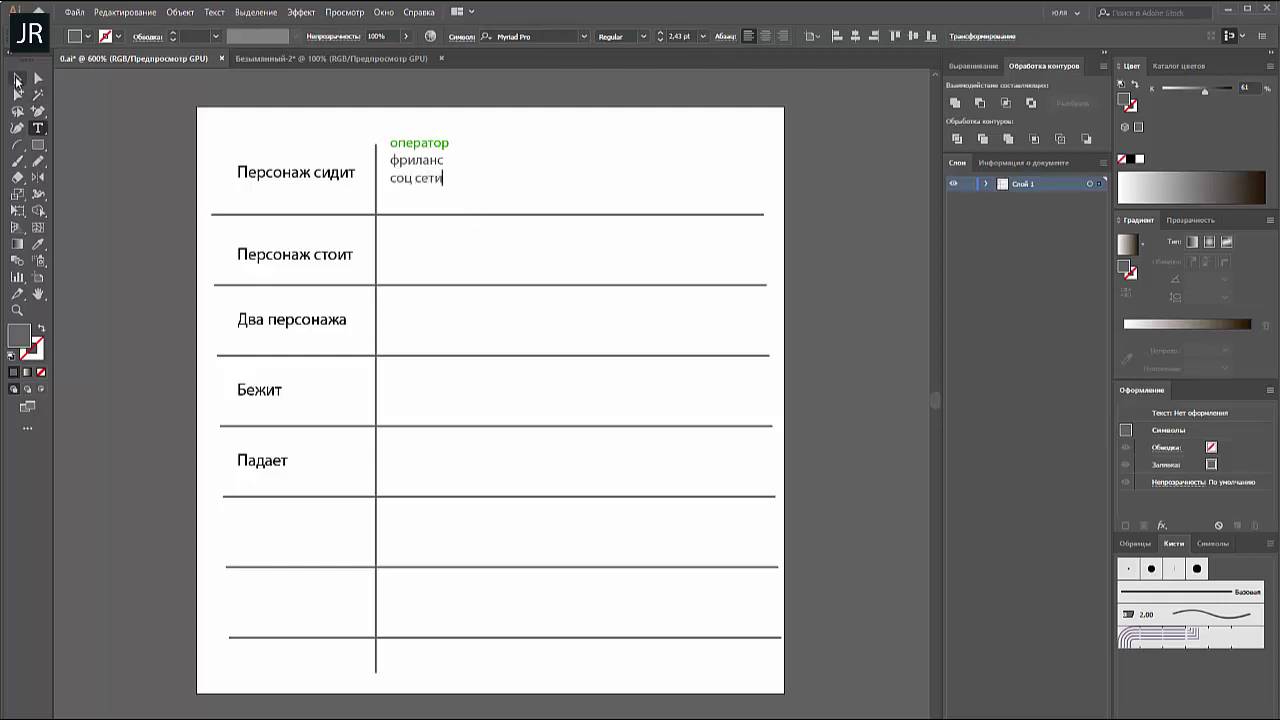
Colour the соц сети label dark red using RGB in the Color panel
click(17, 79)
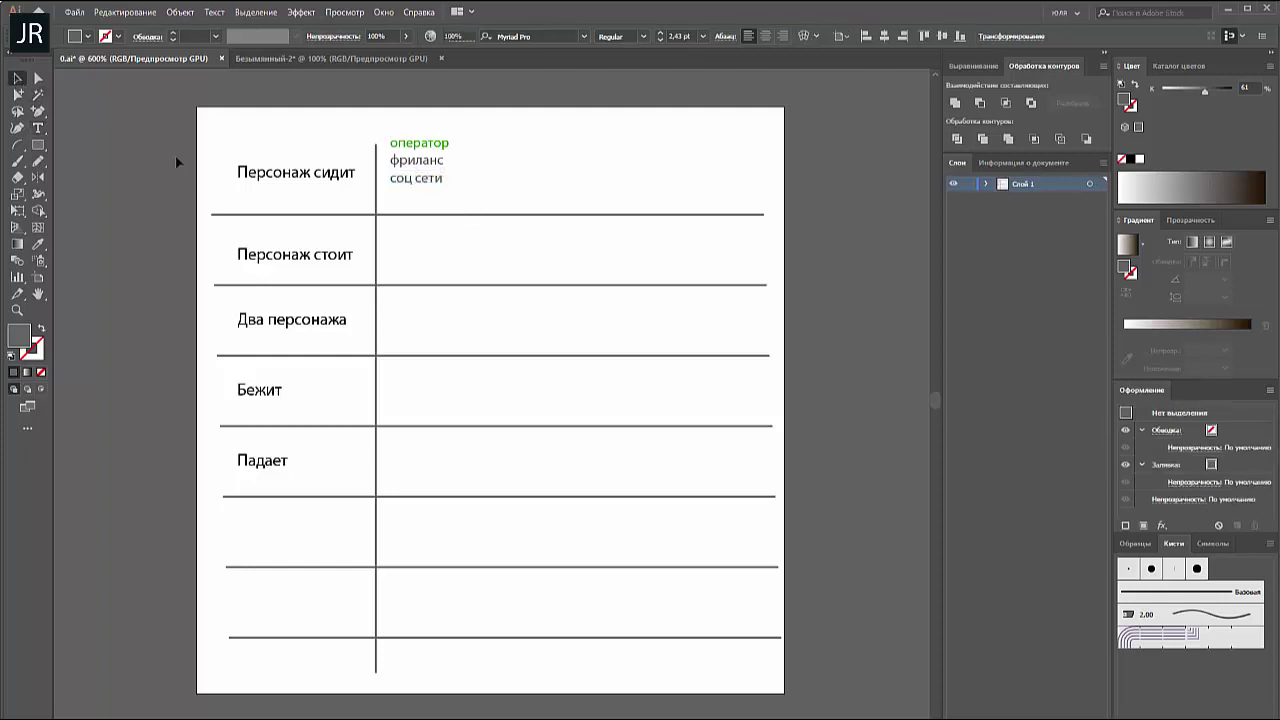
click(436, 186)
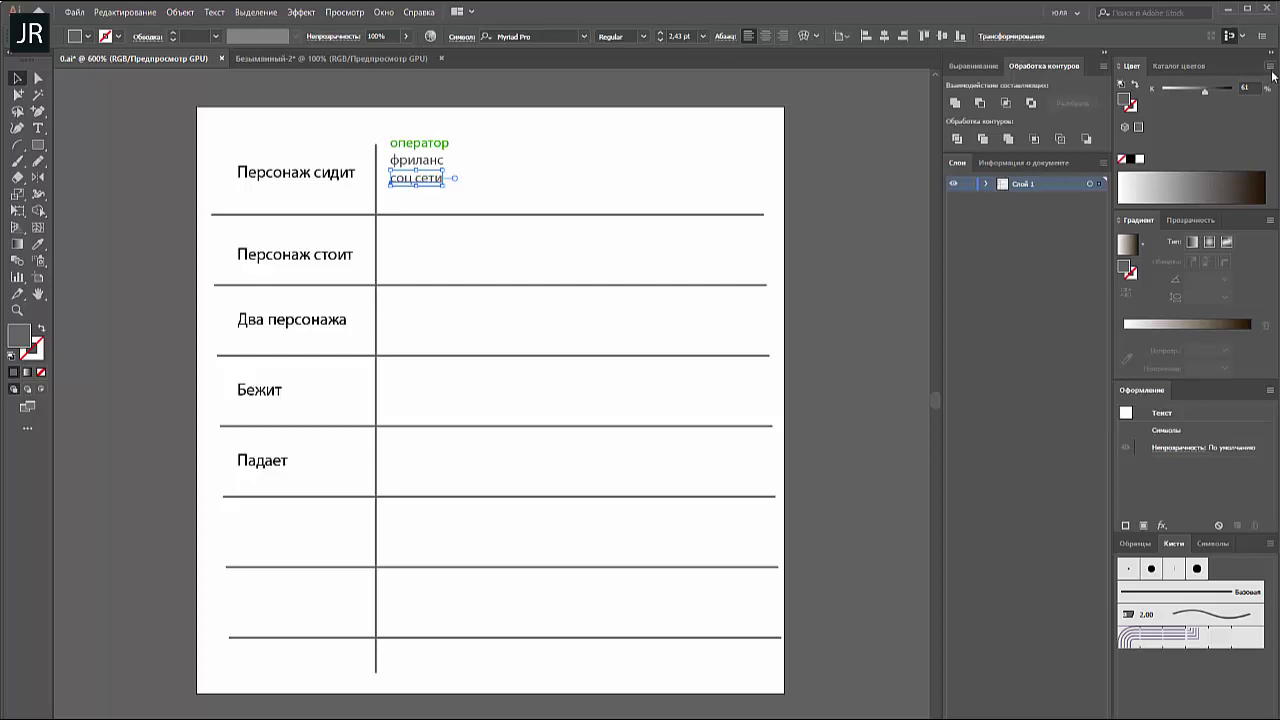
click(1270, 65)
click(1140, 104)
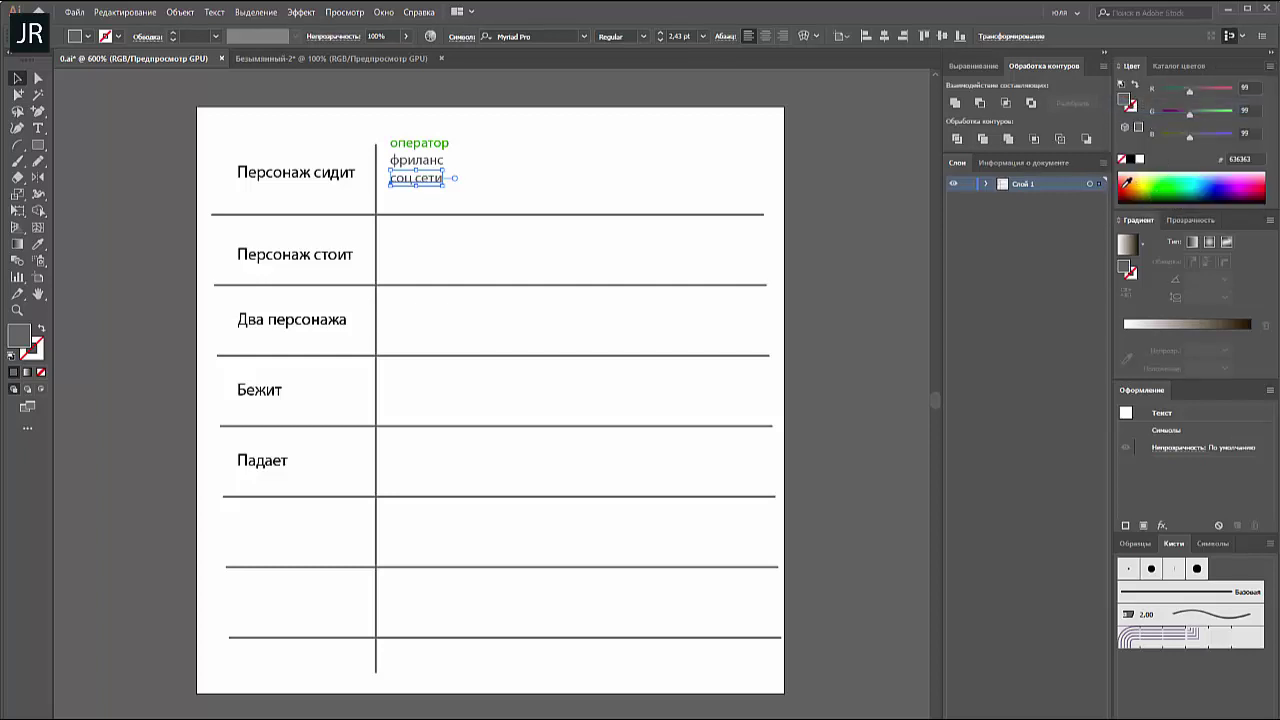
click(1124, 185)
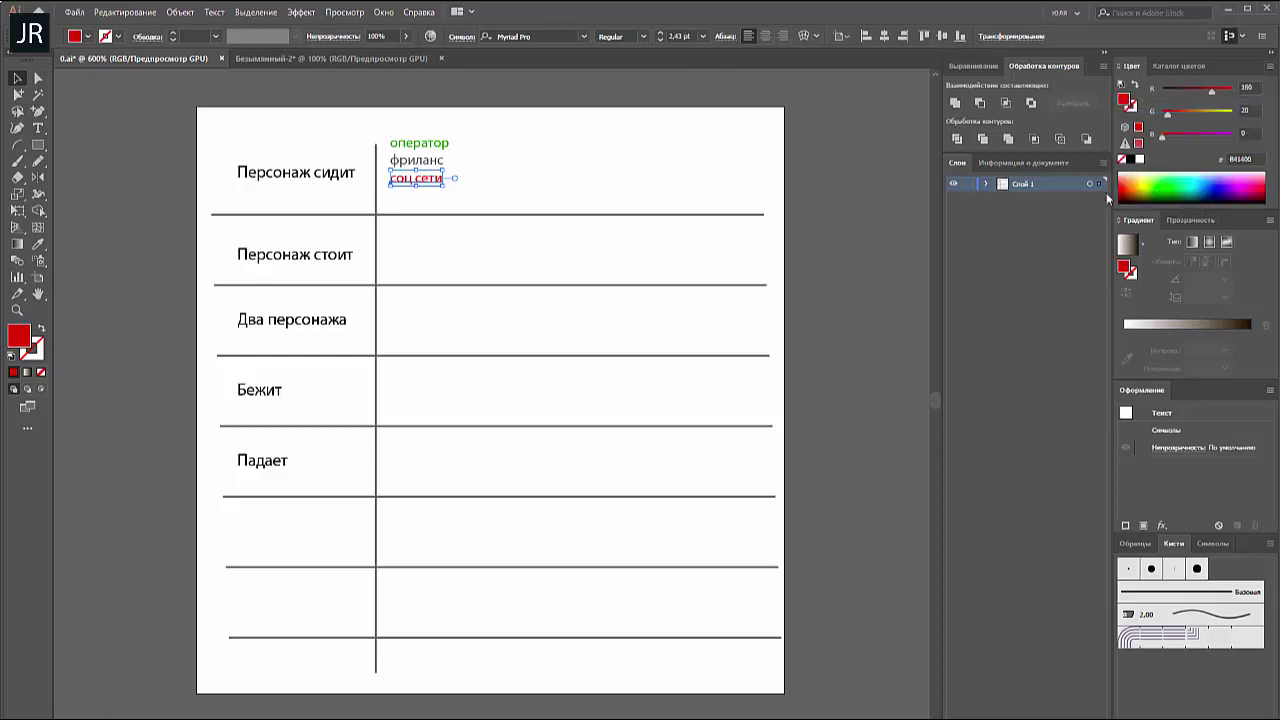
click(828, 177)
Move соц сети into the top row beside оператор
drag(437, 182, 513, 152)
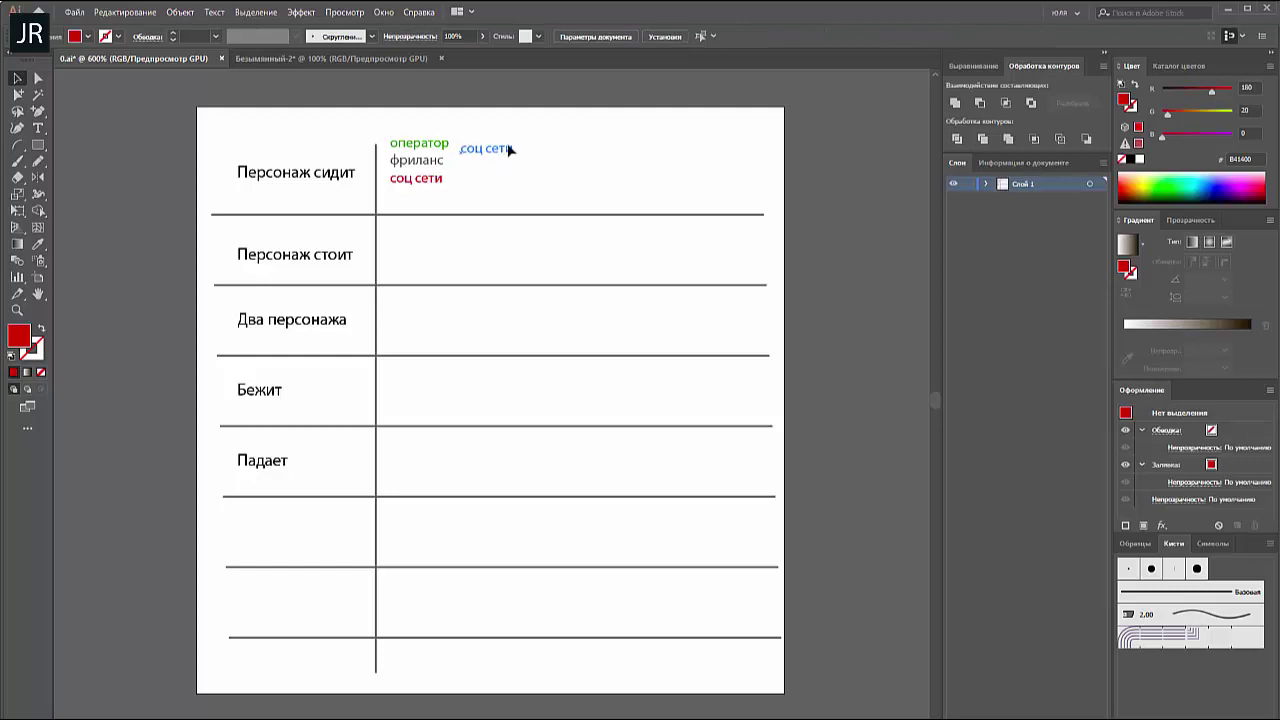
click(560, 181)
drag(197, 133, 833, 202)
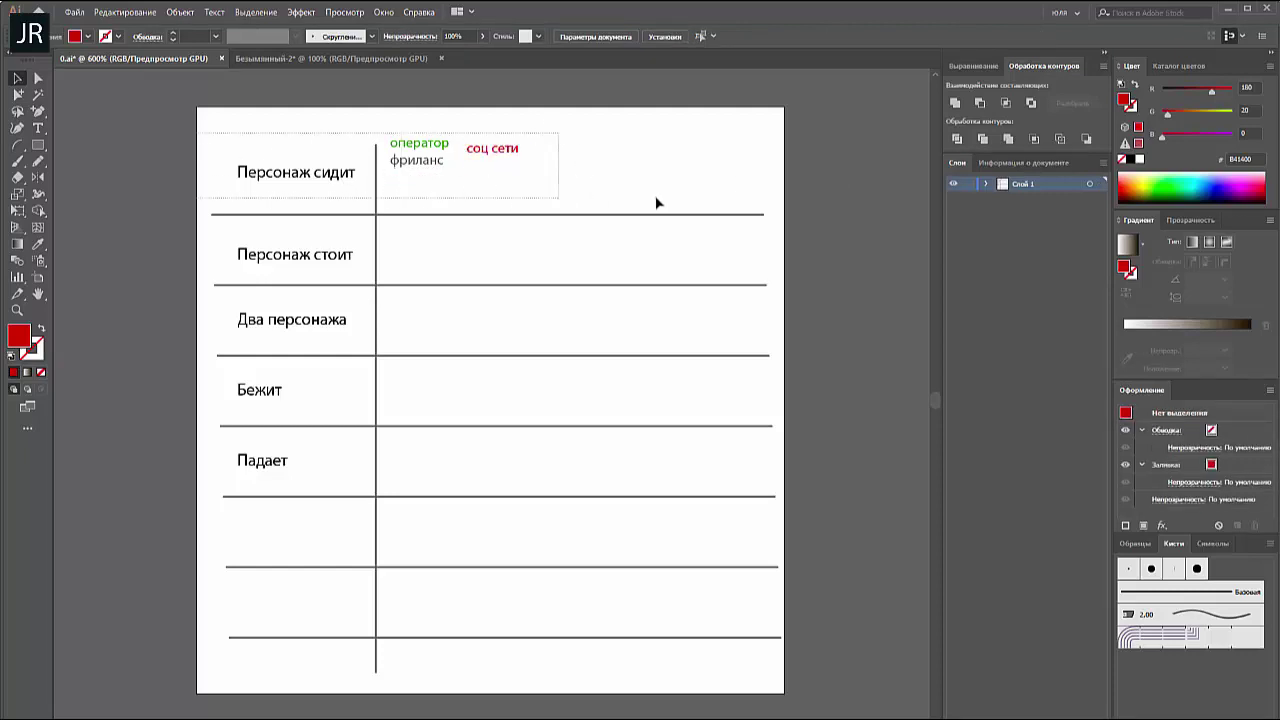
click(835, 206)
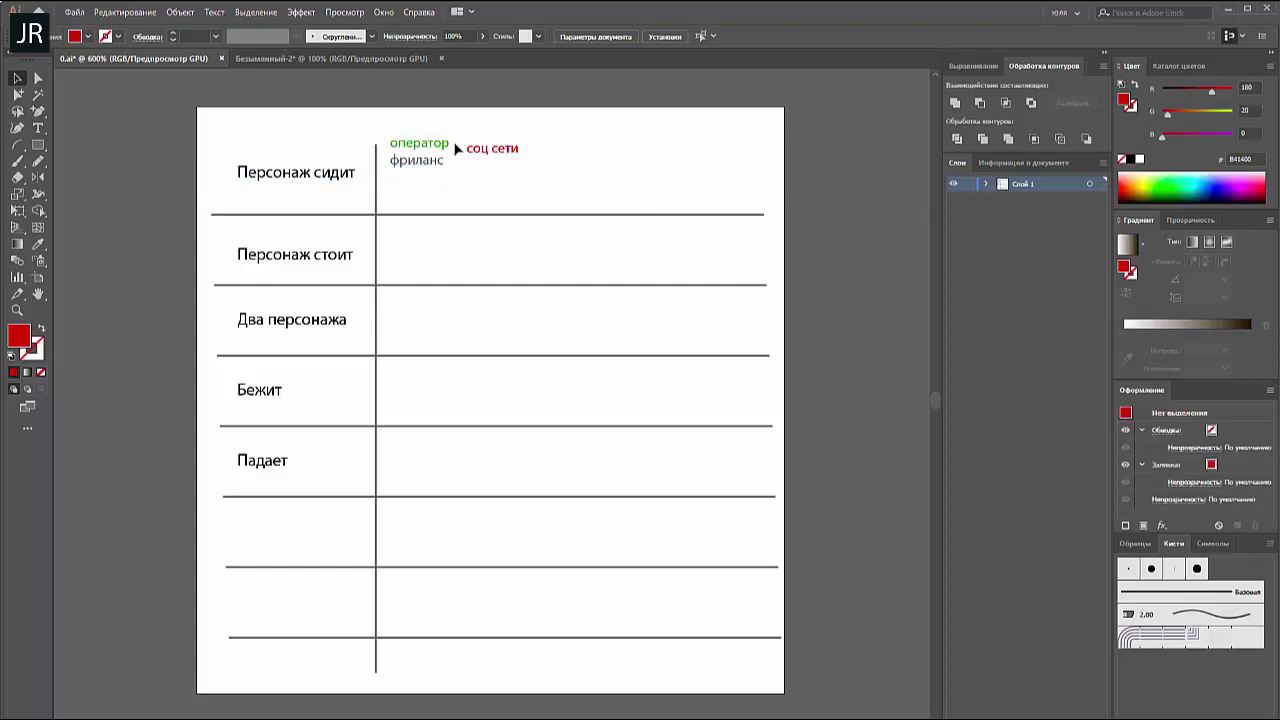
Nudge фриланс lower and Персонаж стоит higher, then save 0.ai
drag(425, 175, 425, 181)
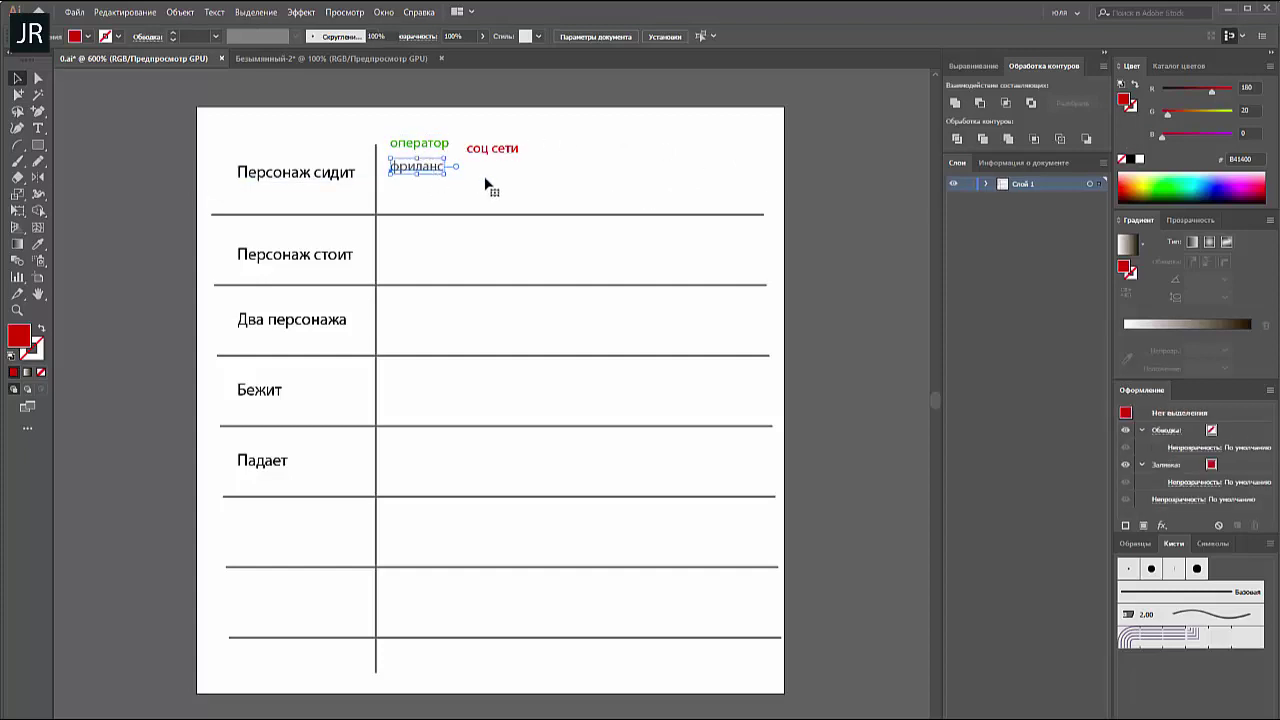
click(497, 197)
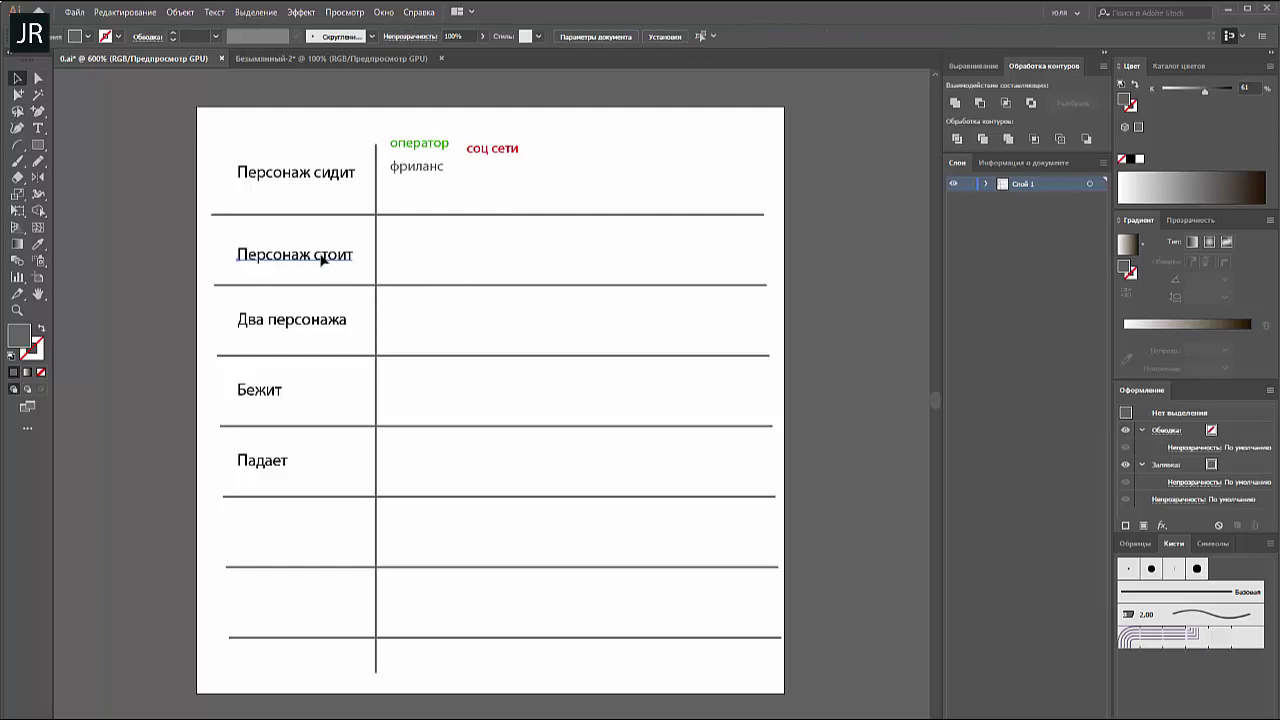
drag(320, 255, 320, 250)
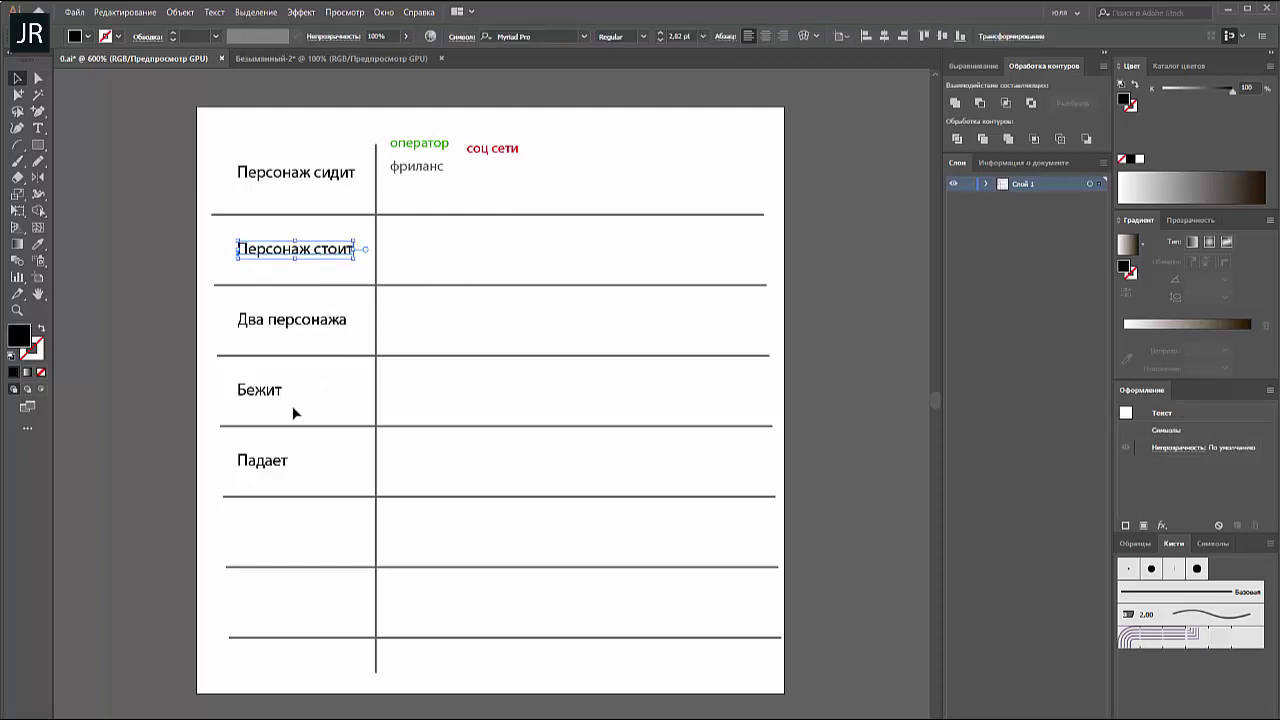
click(541, 382)
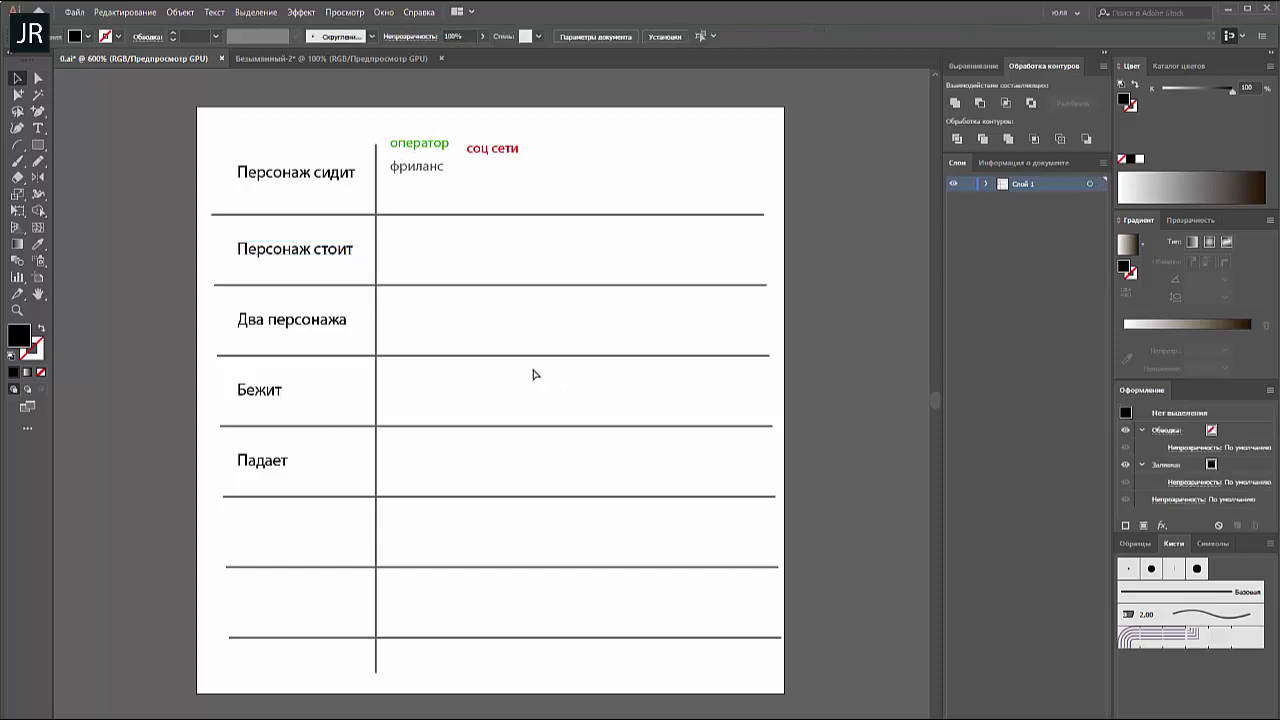
key(ctrl+s)
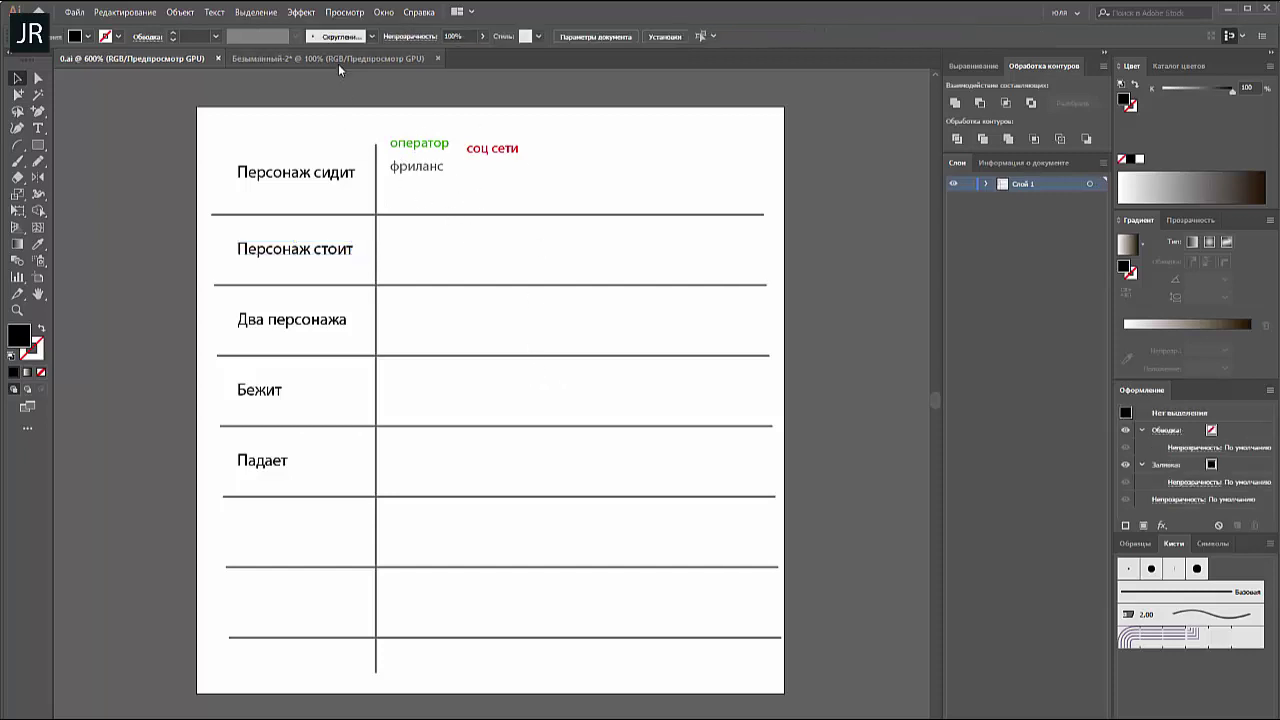
click(338, 60)
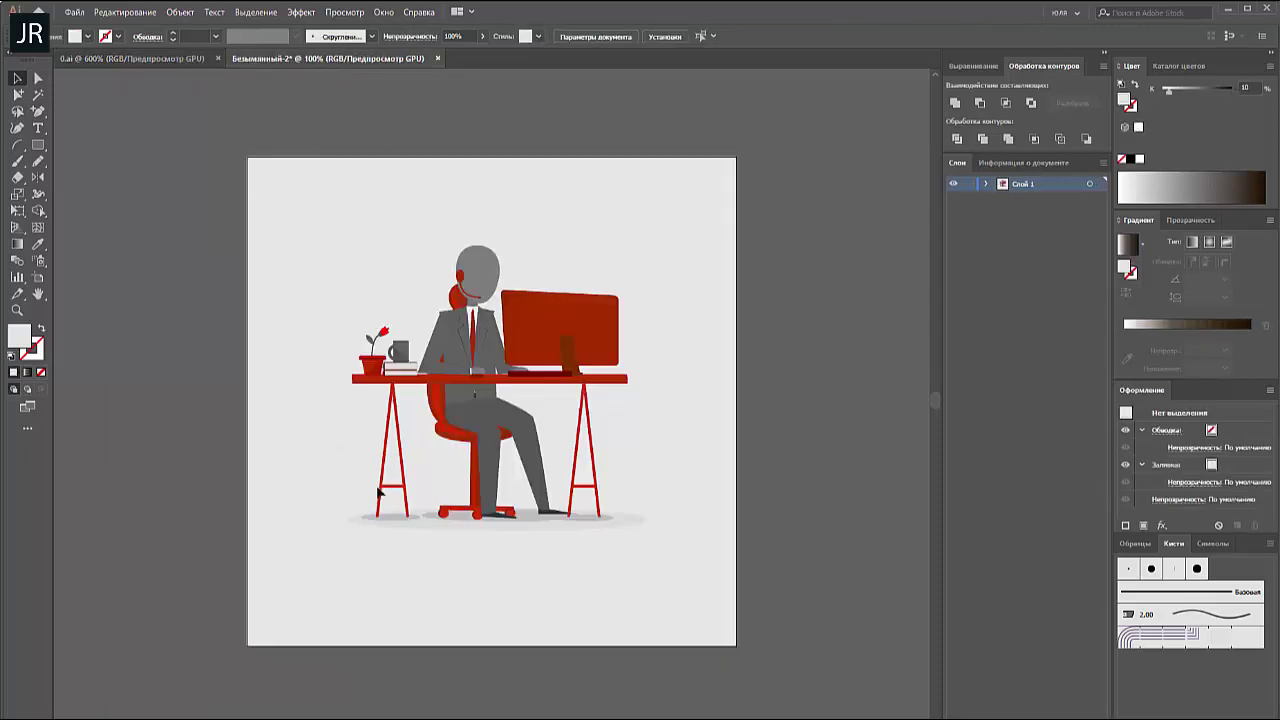
click(188, 60)
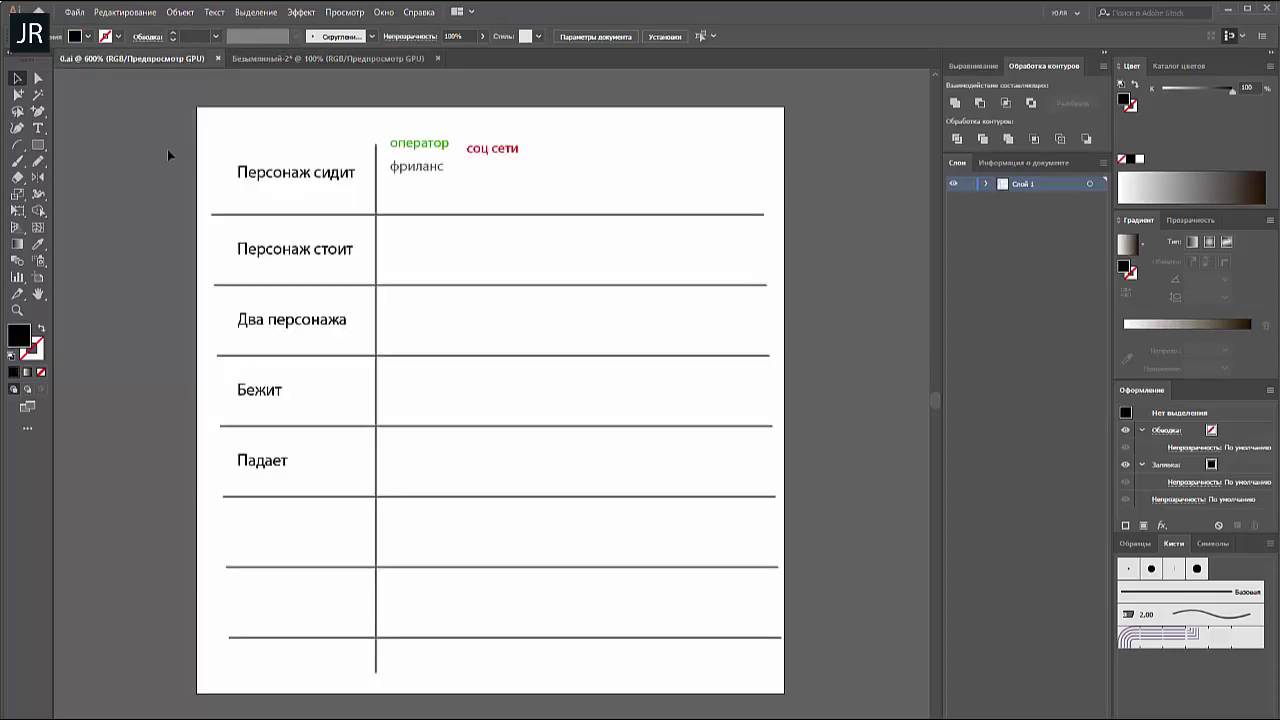